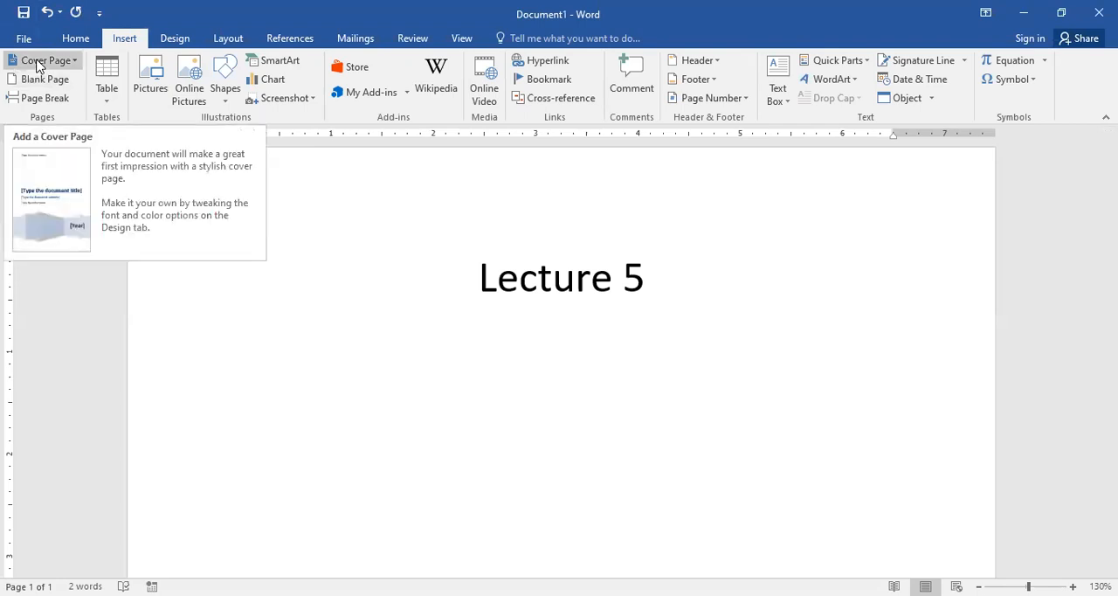
Step: Insert the built-in Integral cover page into the document
click(35, 59)
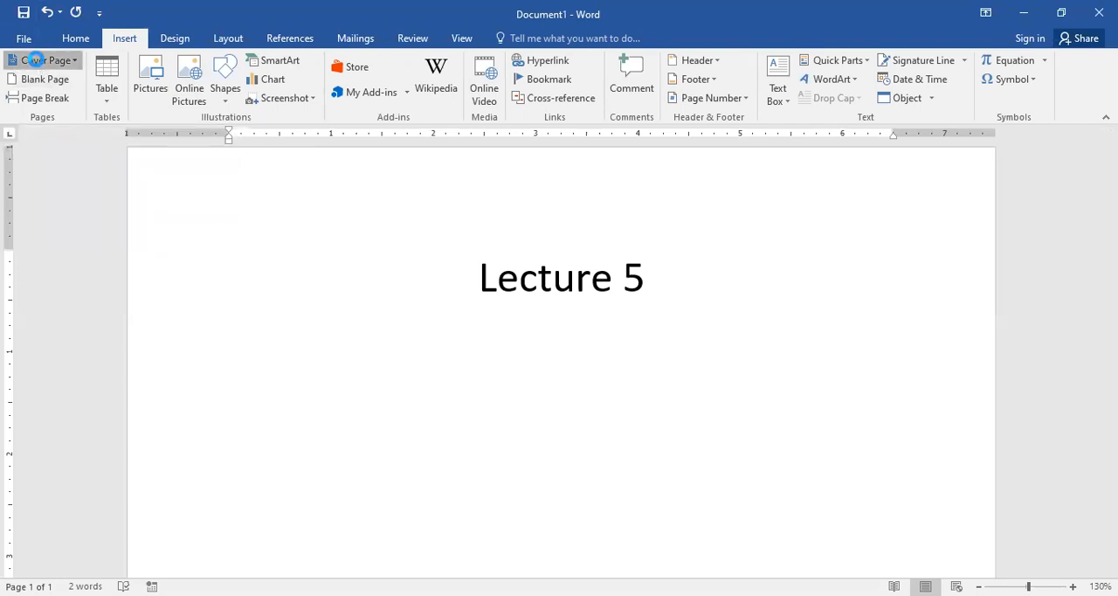
click(38, 63)
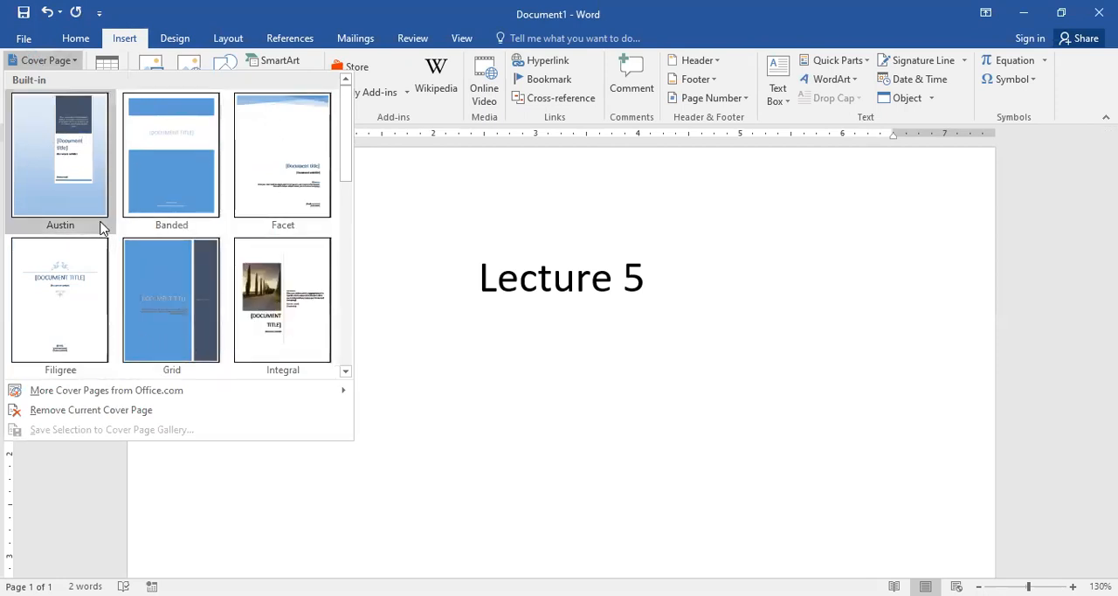
drag(347, 175, 355, 118)
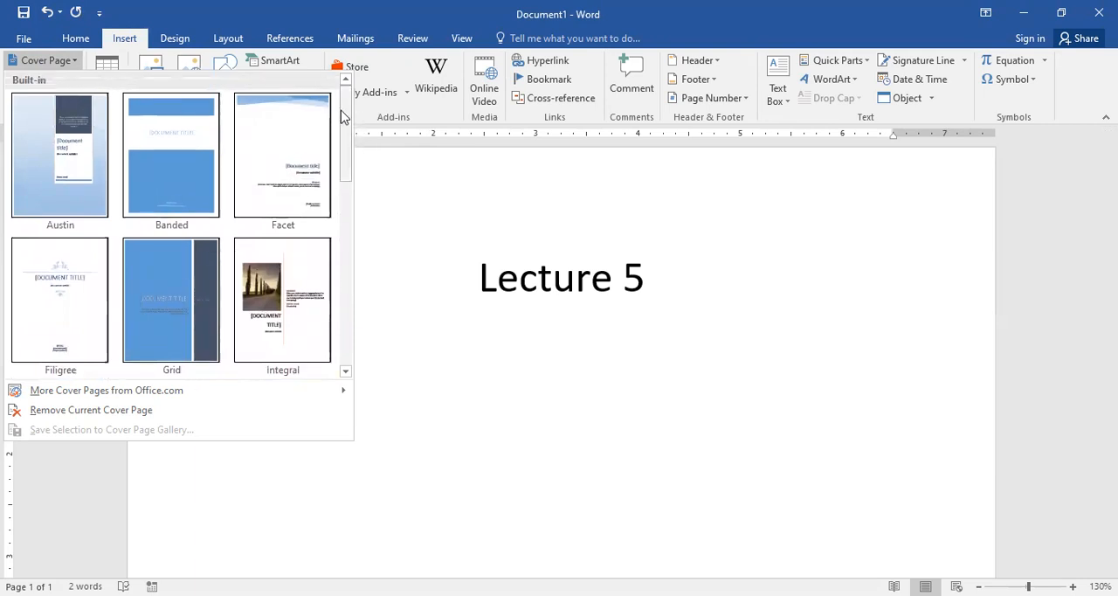
drag(344, 154, 347, 222)
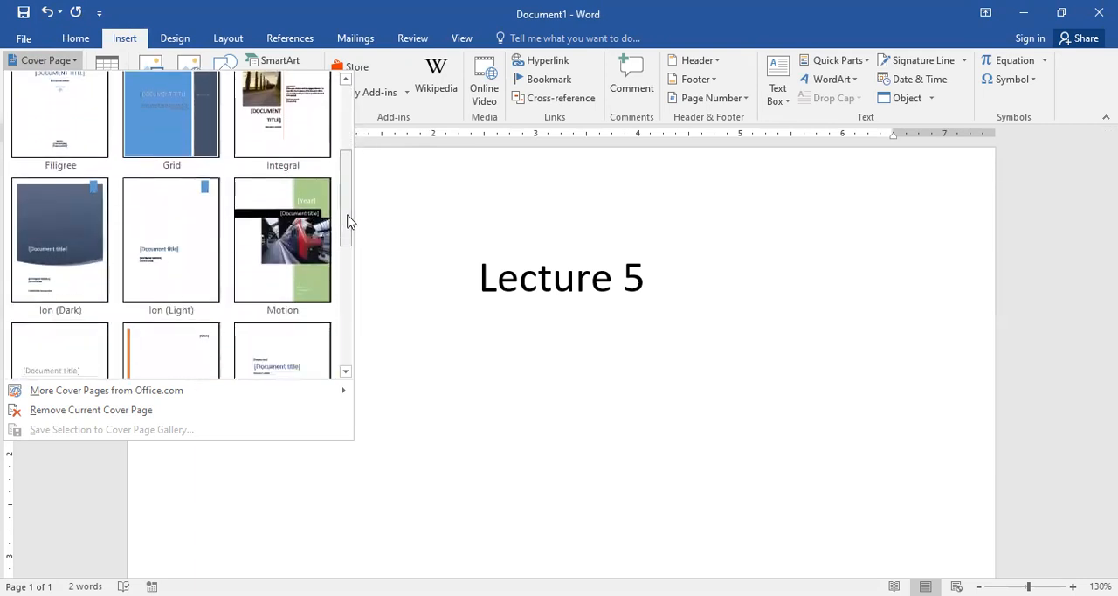
click(277, 131)
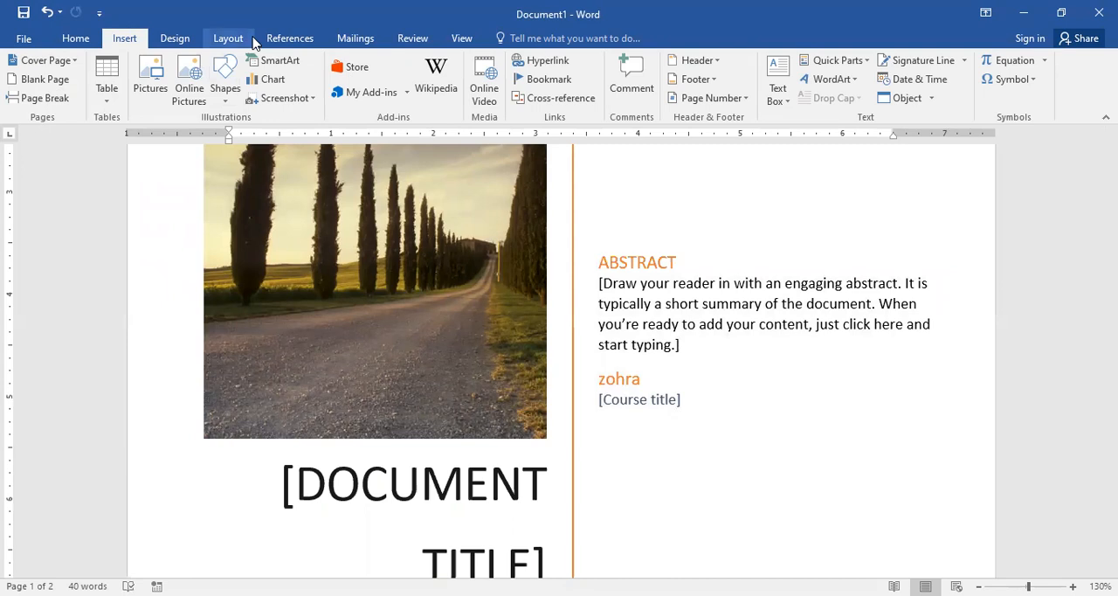
Step: Replace the cover page's ABSTRACT heading with OBJECTIVE
click(708, 306)
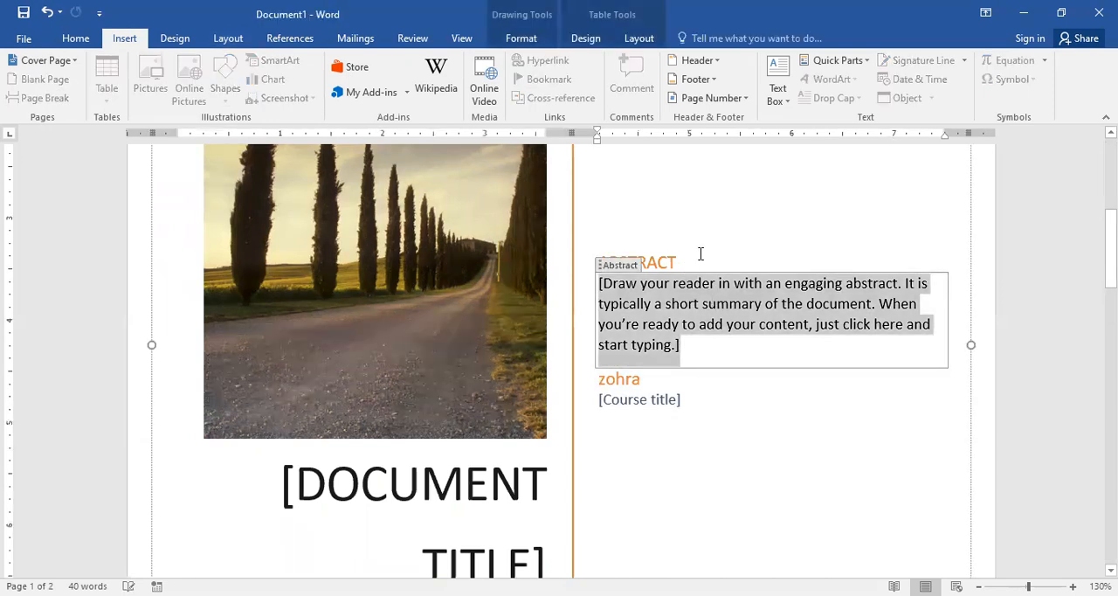
click(701, 253)
key(BackSpace)
key(BackSpace)
key(BackSpace)
key(BackSpace)
key(BackSpace)
key(BackSpace)
key(BackSpace)
key(BackSpace)
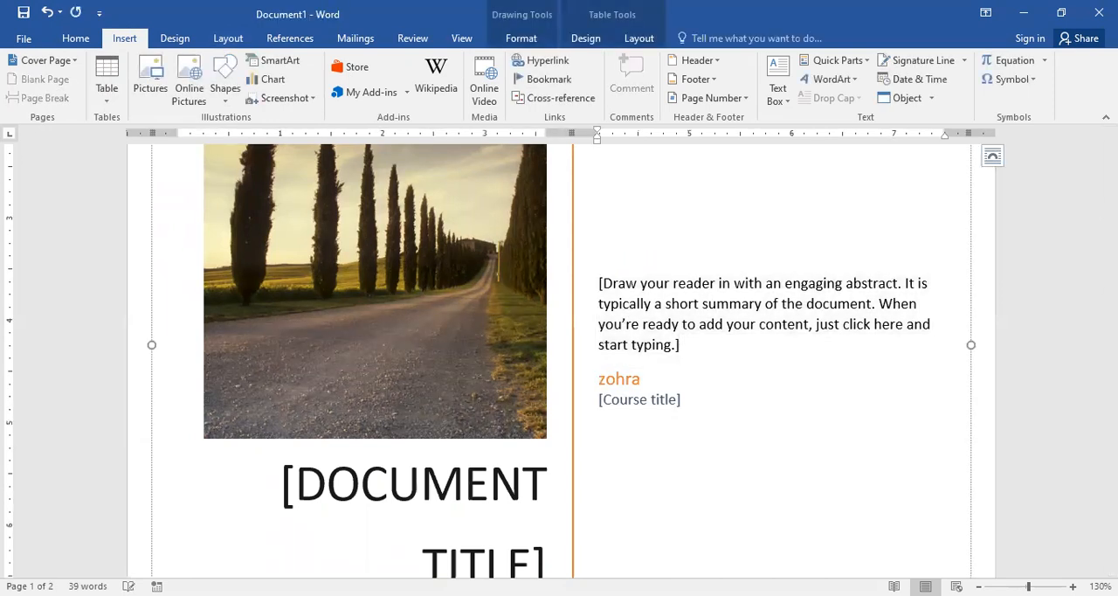
text(OBJECTIVE)
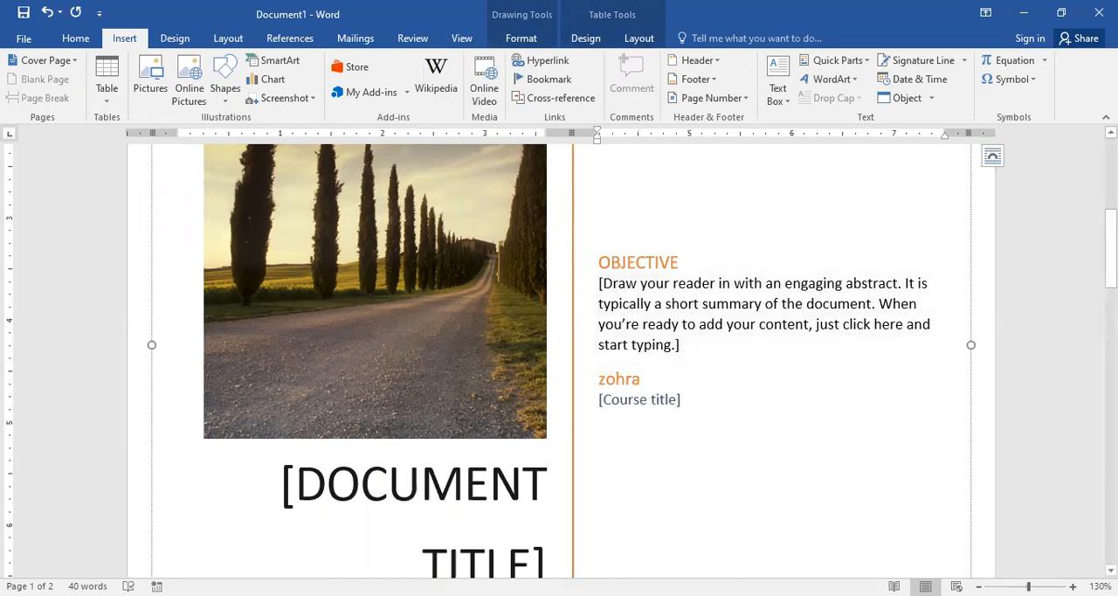
Step: Format the OBJECTIVE heading in standard orange, bold, at 26 pt
ctrl+scroll(733, 285, up, 2)
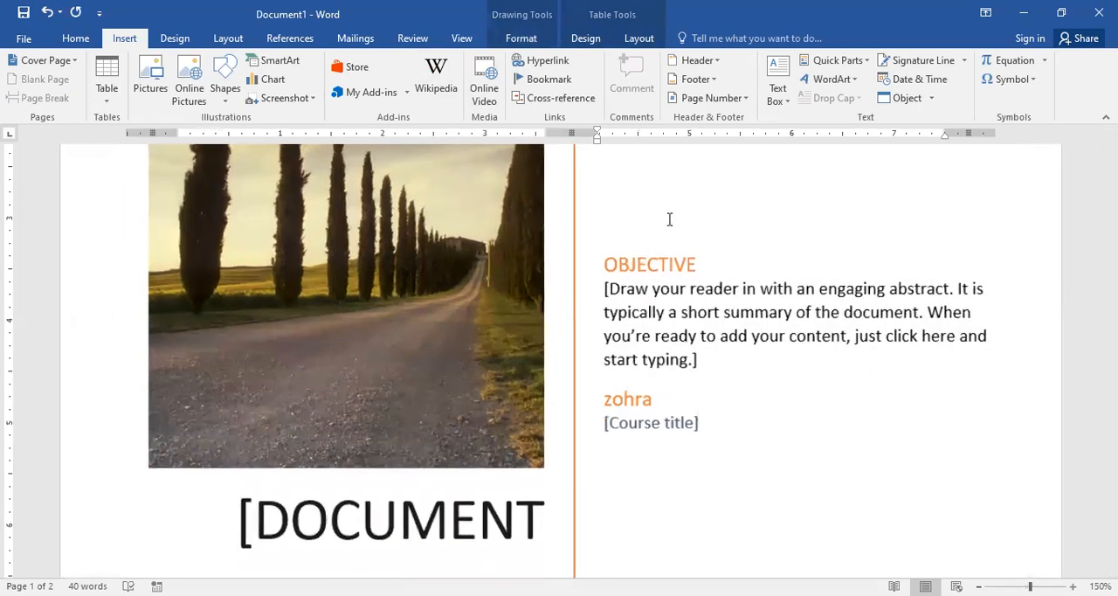
ctrl+scroll(669, 219, up, 1)
drag(710, 265, 575, 268)
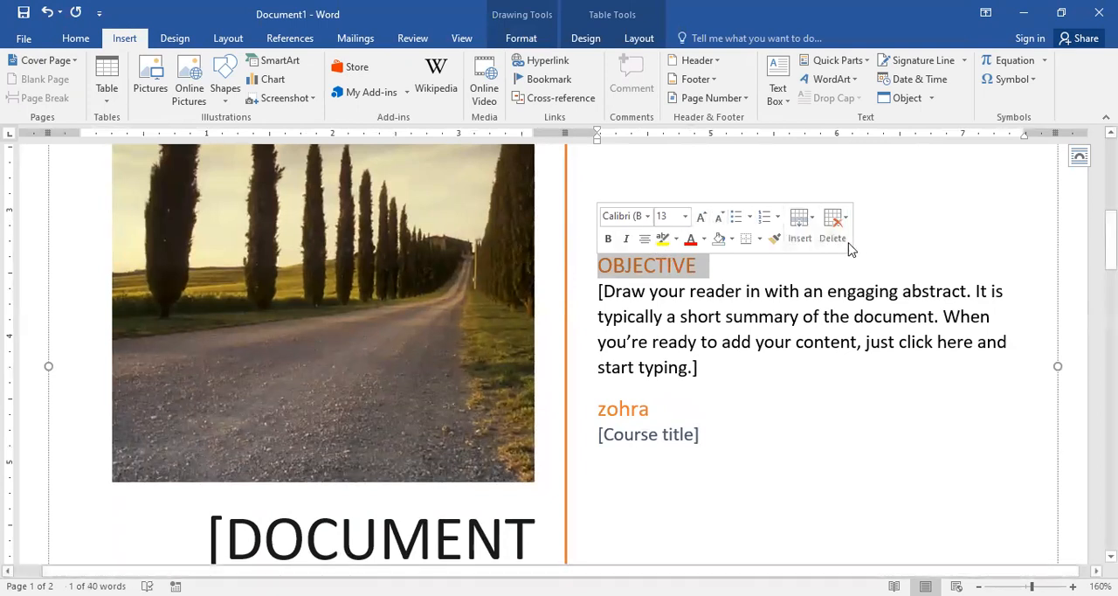
click(703, 241)
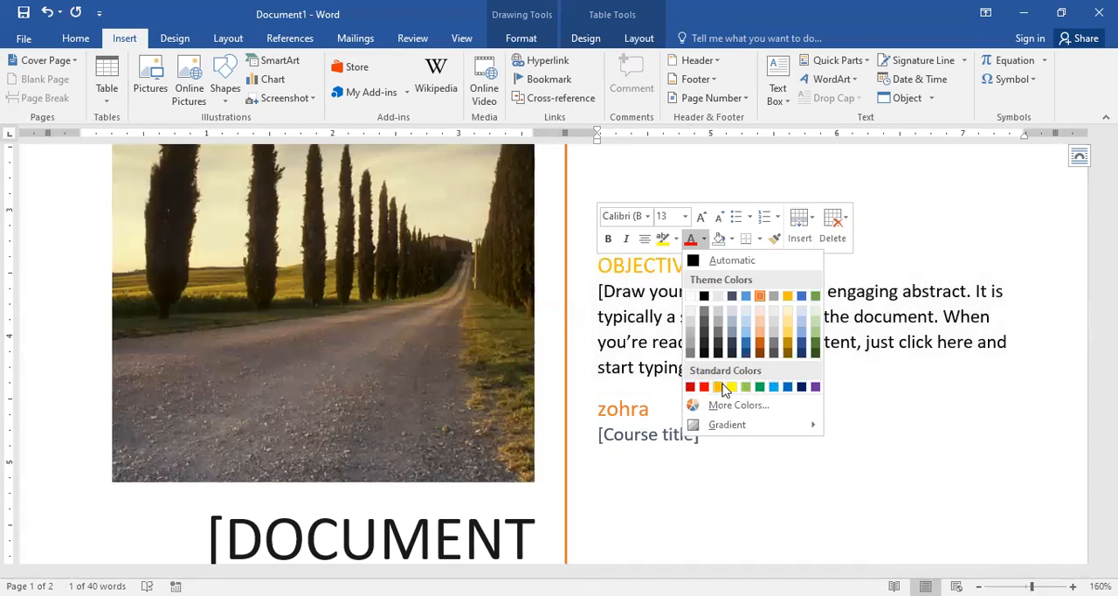
click(720, 386)
click(609, 241)
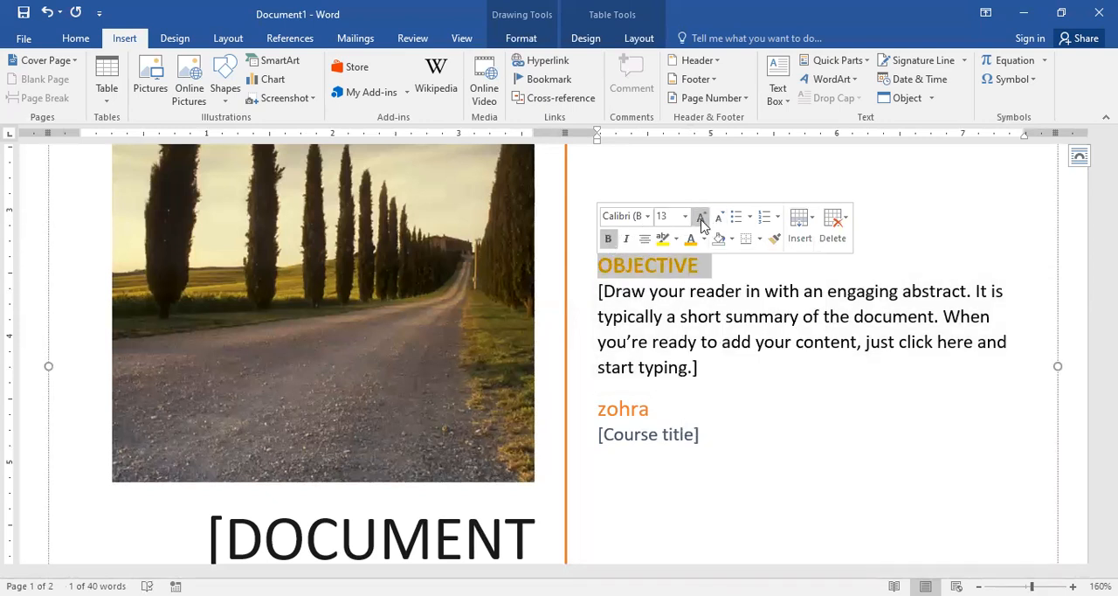
click(685, 219)
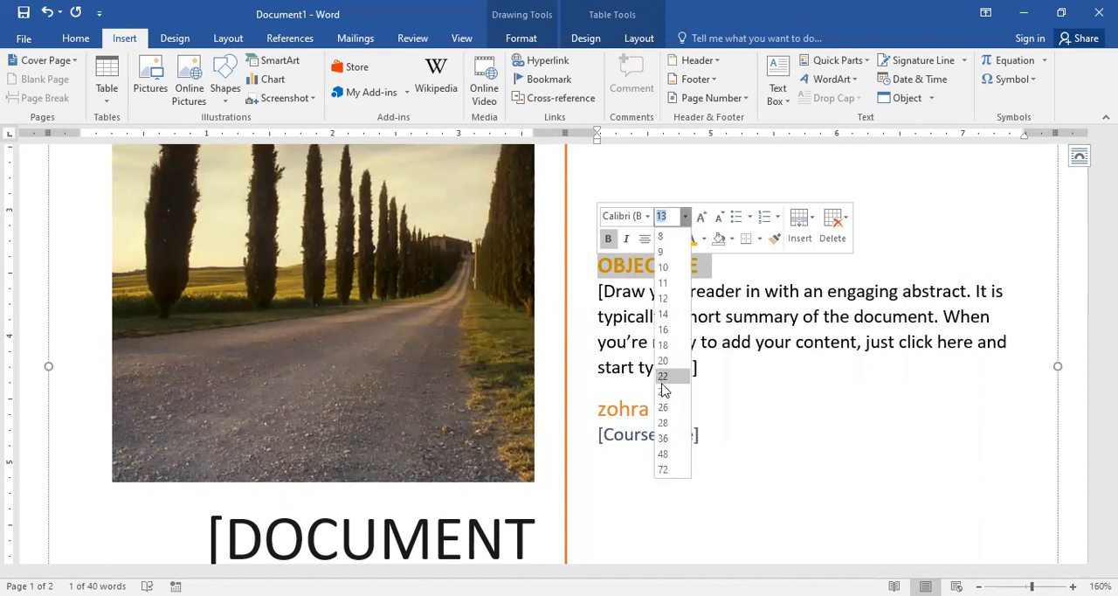
click(662, 402)
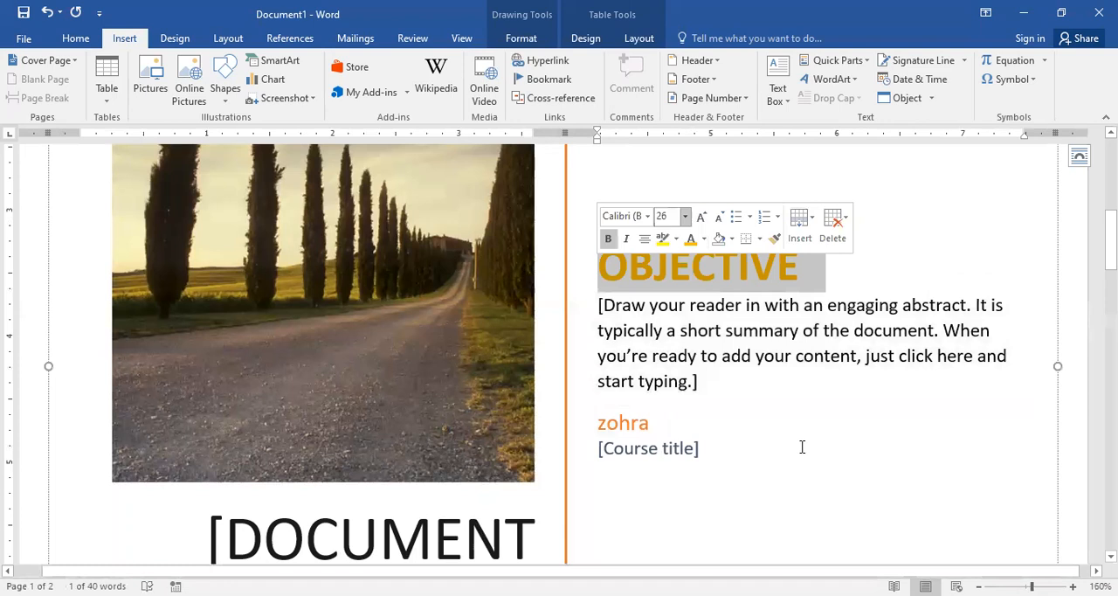
Step: Replace the author name on the cover page with "administrator"
click(651, 424)
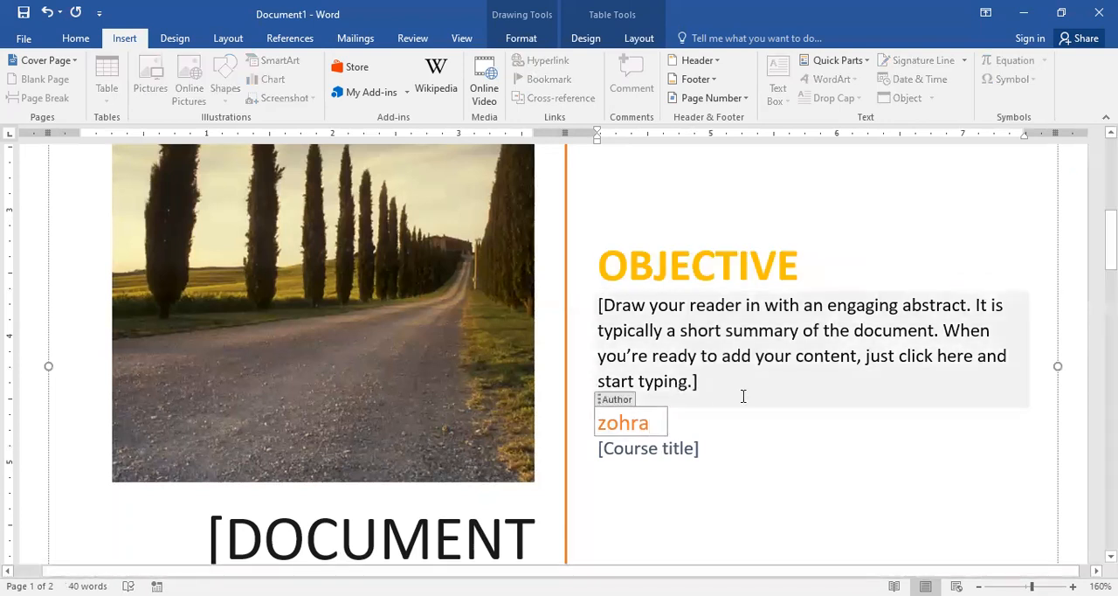
key(BackSpace)
key(BackSpace)
key(BackSpace)
key(BackSpace)
key(BackSpace)
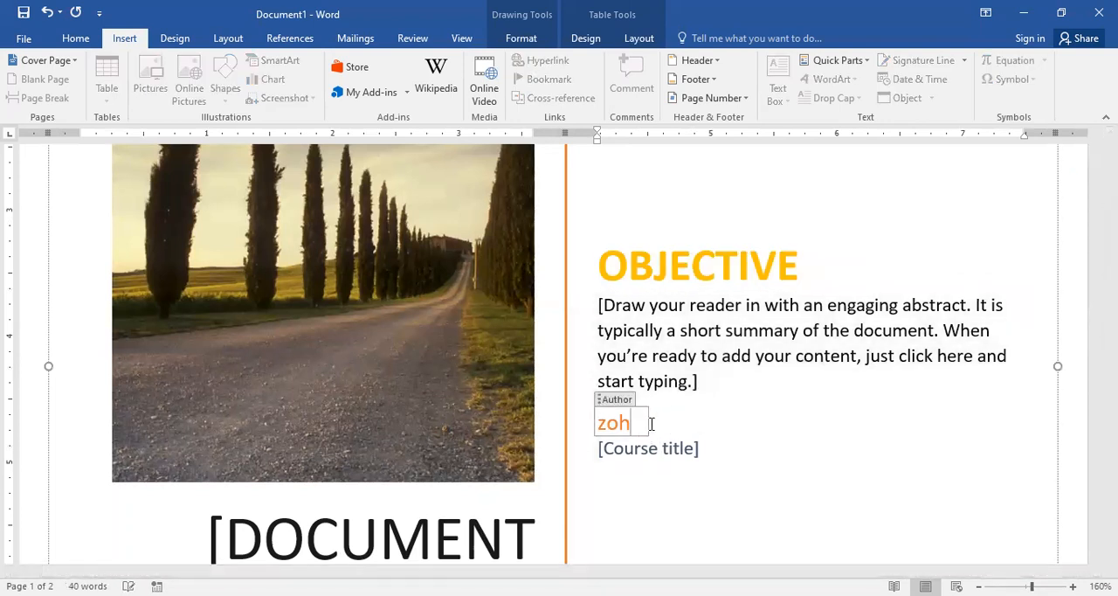
text(a)
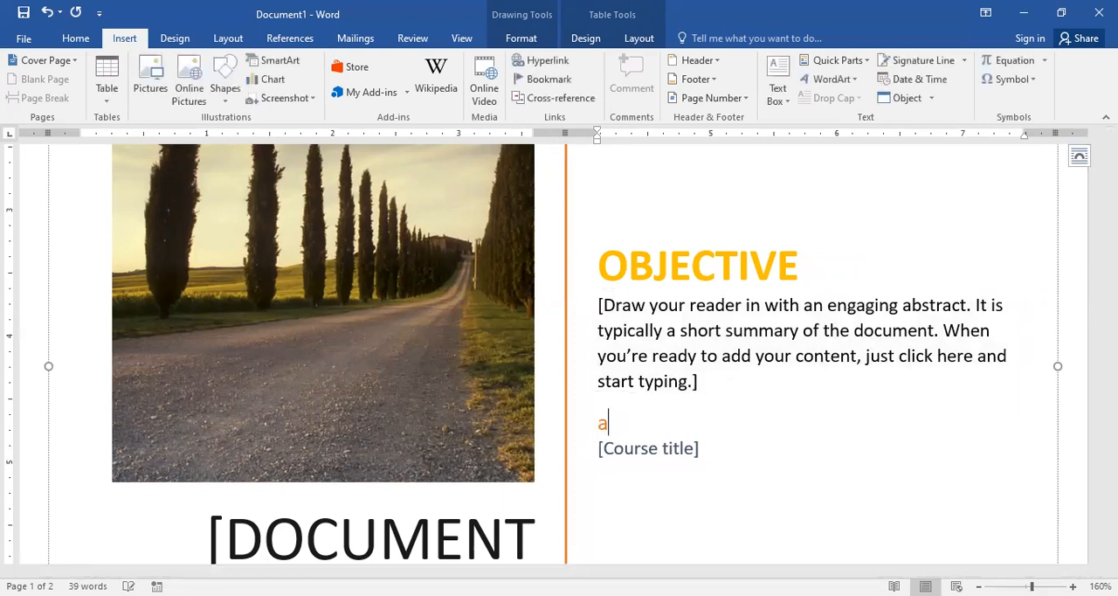
text(dmini)
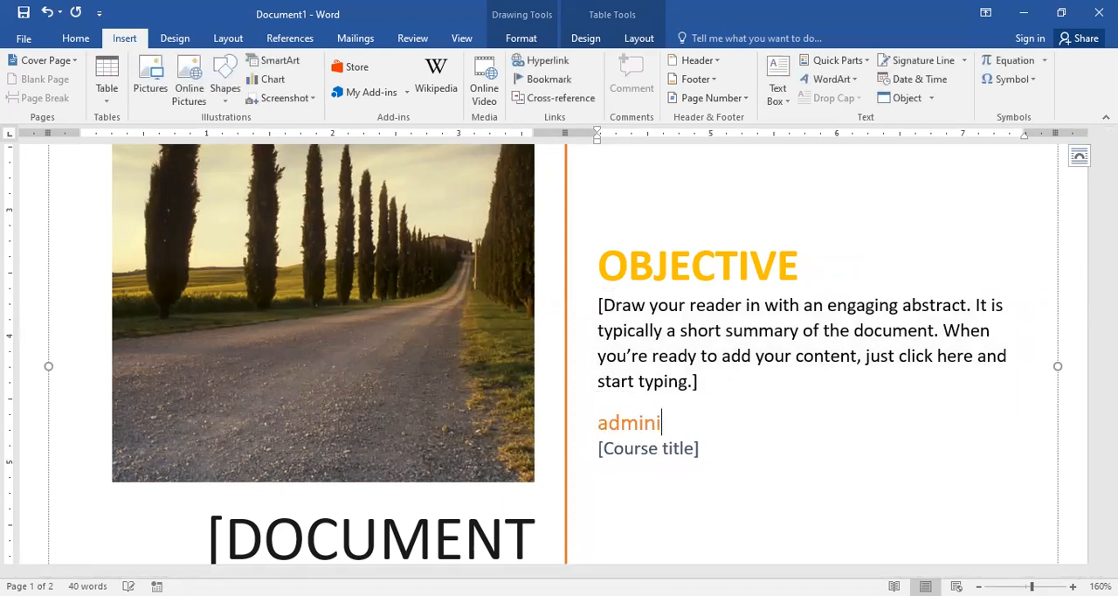
text(strator)
Step: Set the cover page's document title to ASSIGNMENT
click(647, 449)
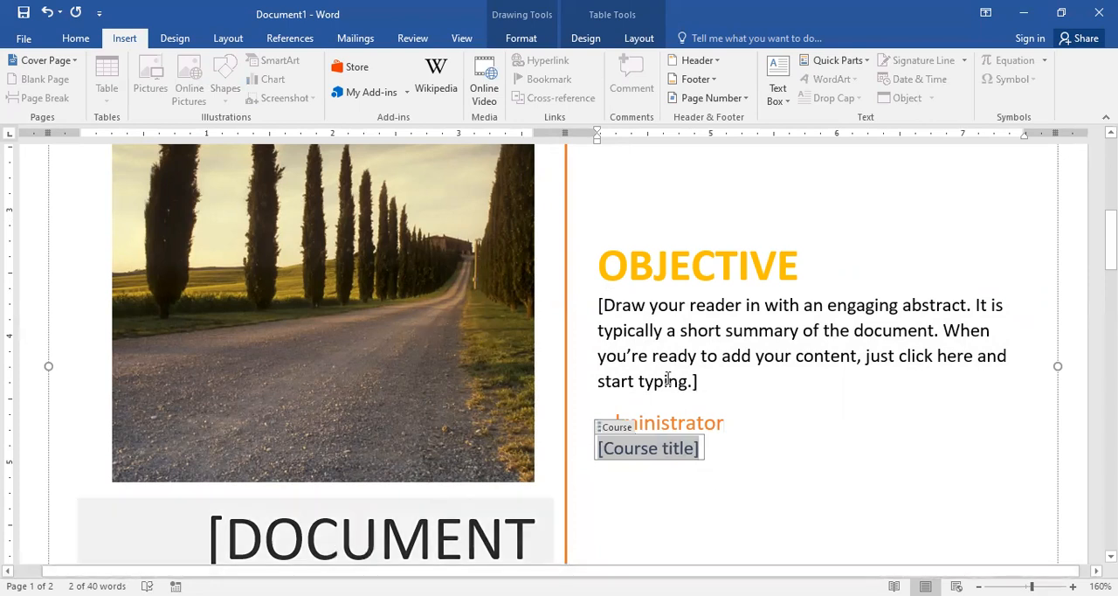
scroll(407, 288, down, 3)
click(407, 286)
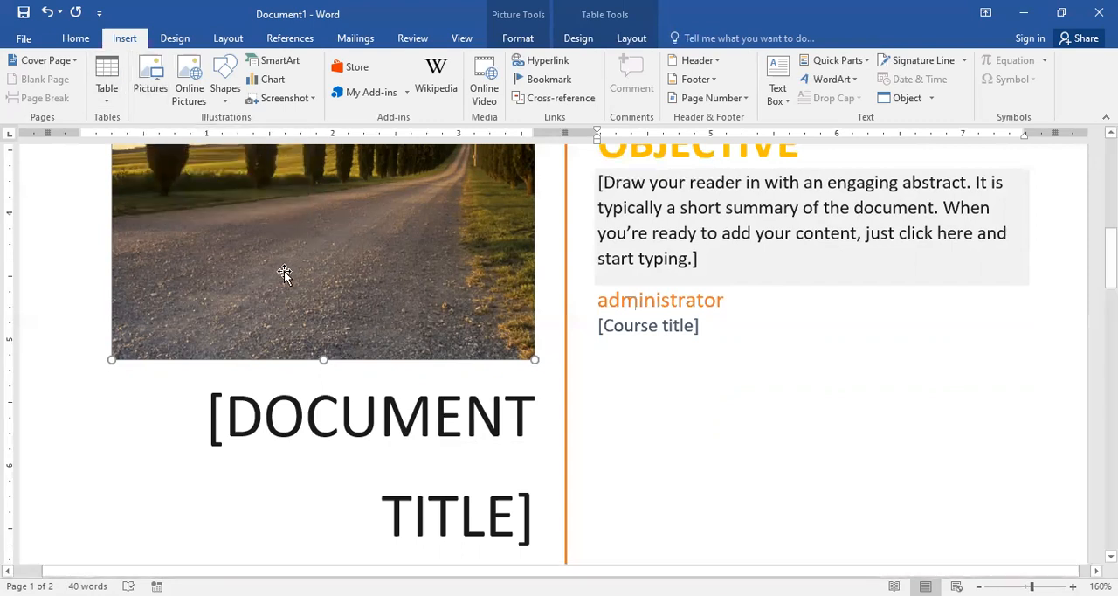
click(463, 426)
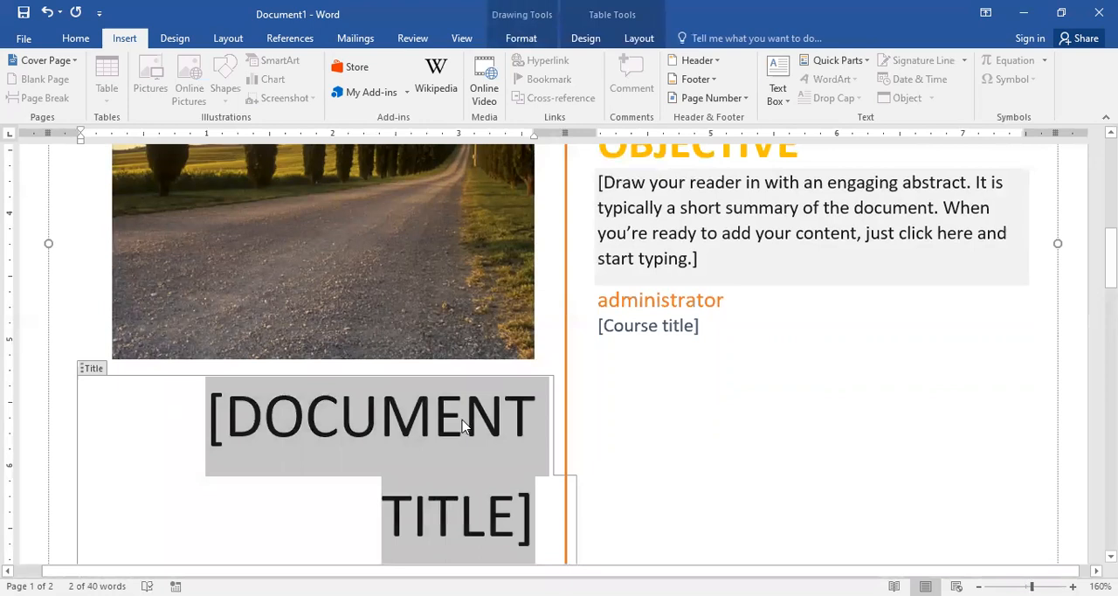
text(ASS)
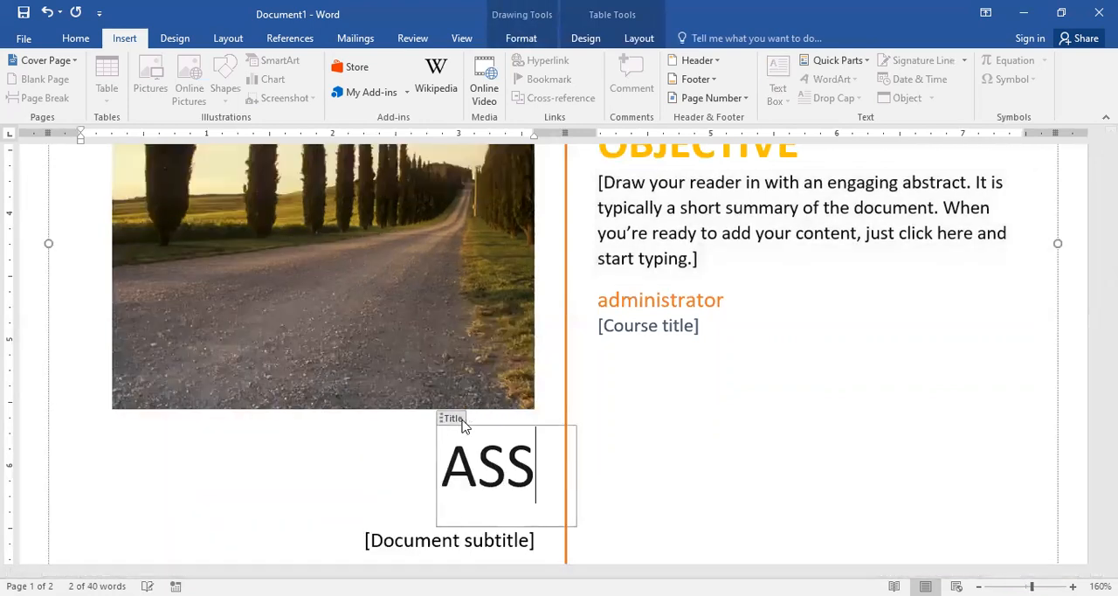
text(IGNMENT)
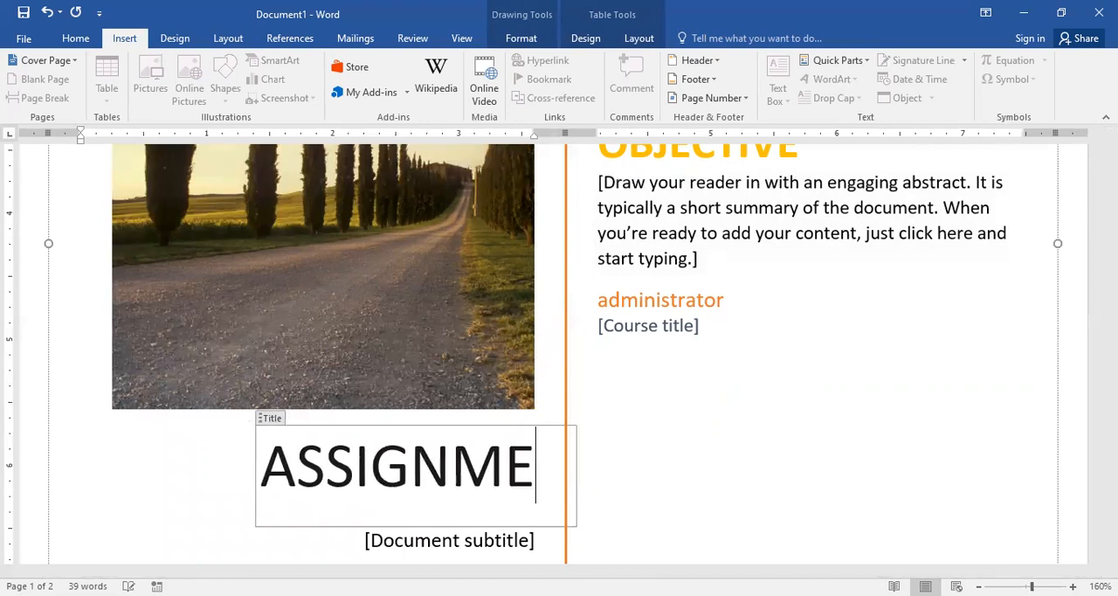
Step: Fill the document subtitle with the placeholder text "fghfhggjghjhhjkhjk"
click(441, 550)
text(fgh)
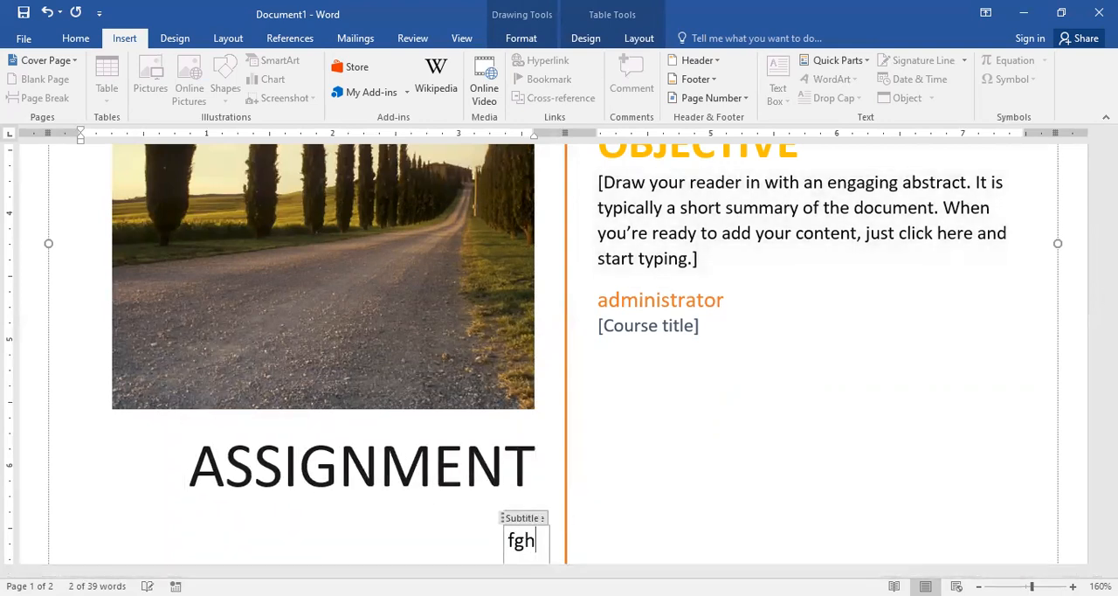
text(fhggjghjhhjkhjk)
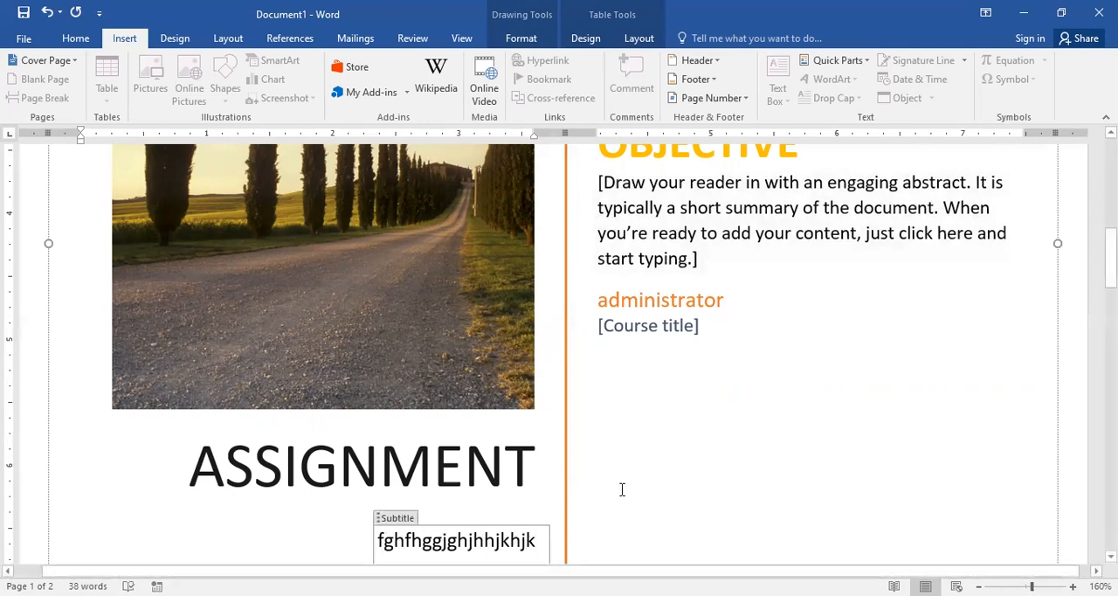
Step: Shrink the cover page's text box frame inward from its upper-left corner
click(651, 325)
drag(1112, 253, 1111, 172)
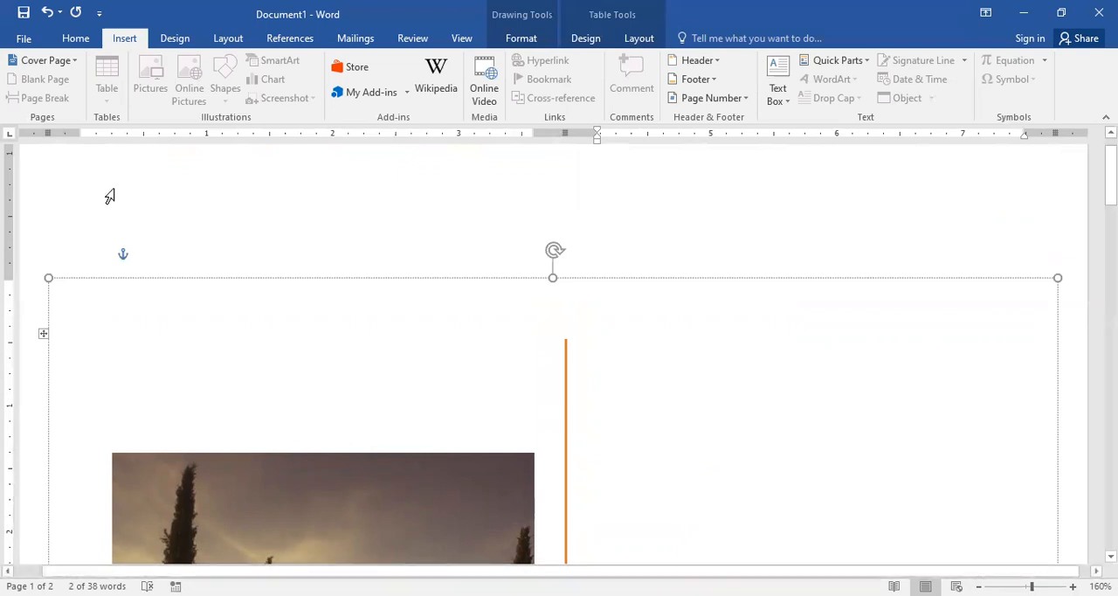
drag(50, 277, 202, 399)
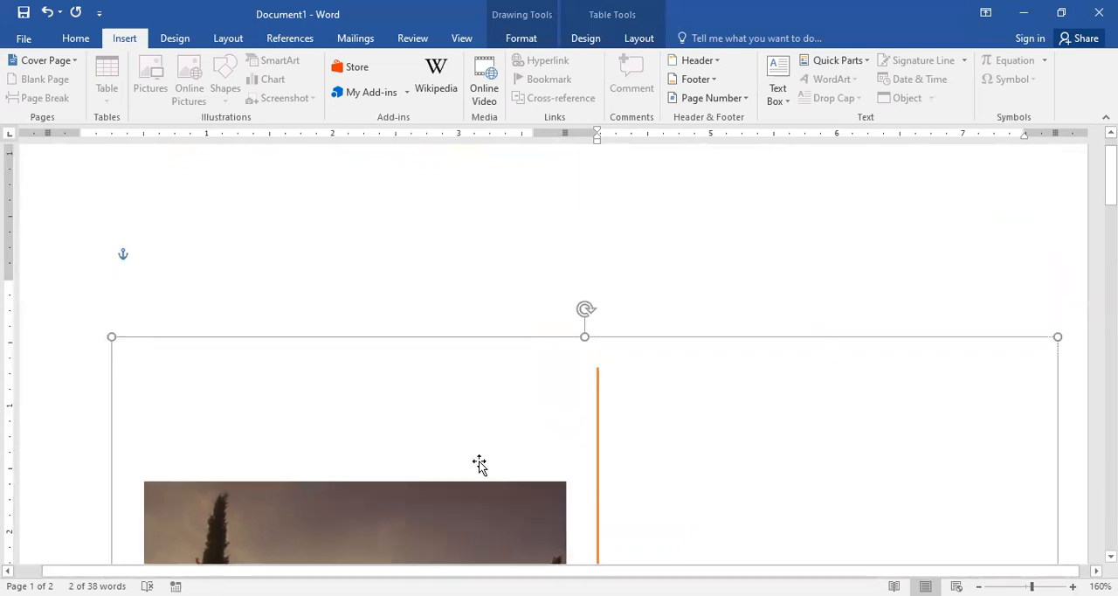
Step: Try to move the road picture out of the cover page frame, and undo the move
click(445, 204)
drag(526, 194, 330, 171)
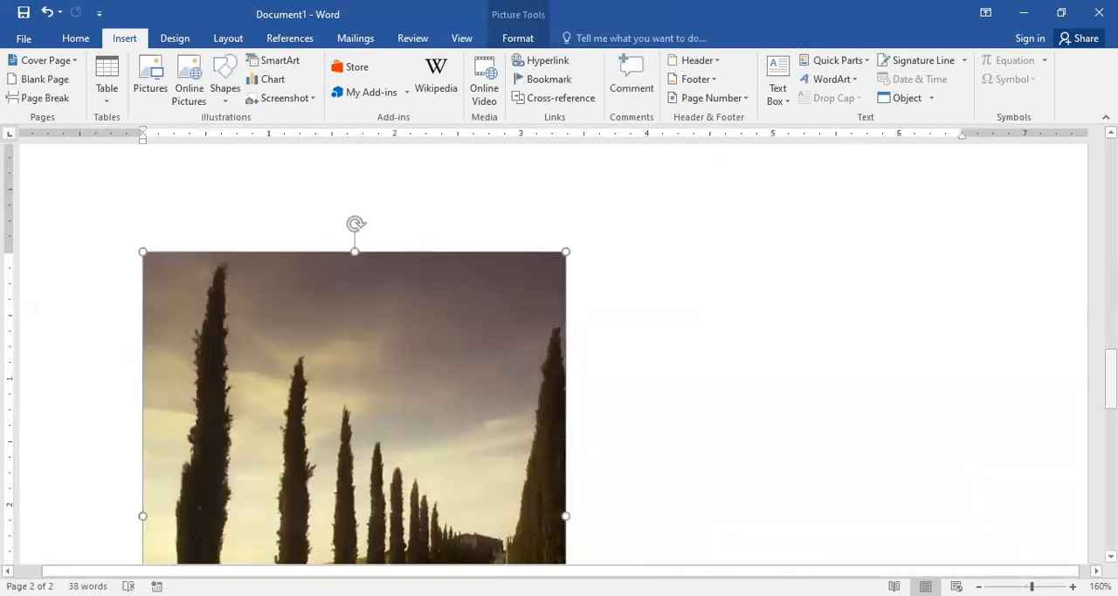
drag(1111, 374, 1111, 345)
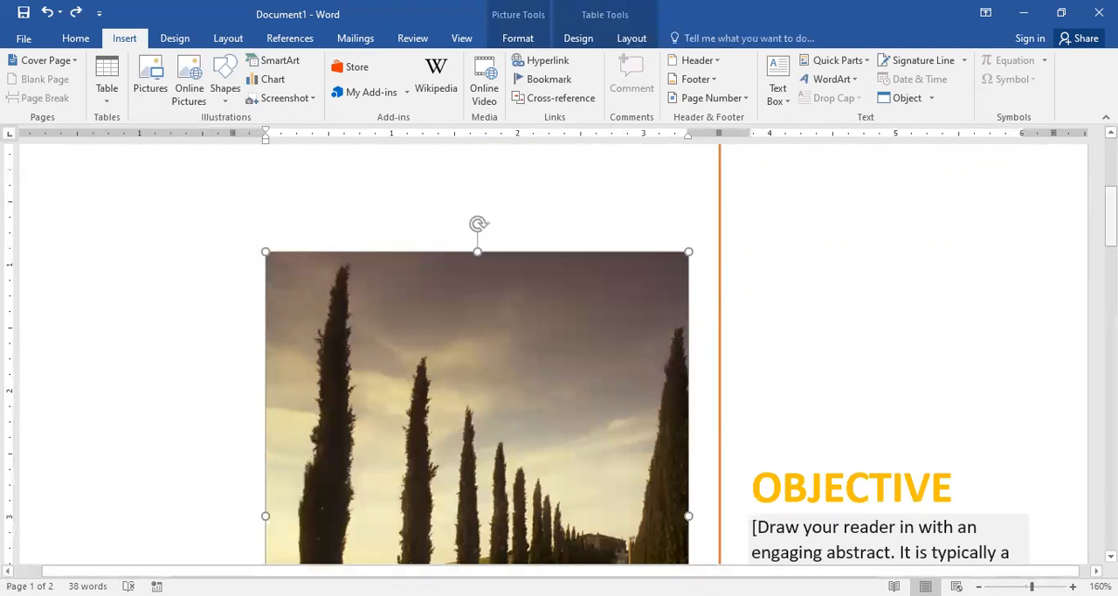
Step: Delete the leading characters of the subtitle below ASSIGNMENT so that it reads "hhjkhjk"
scroll(559, 349, up, 3)
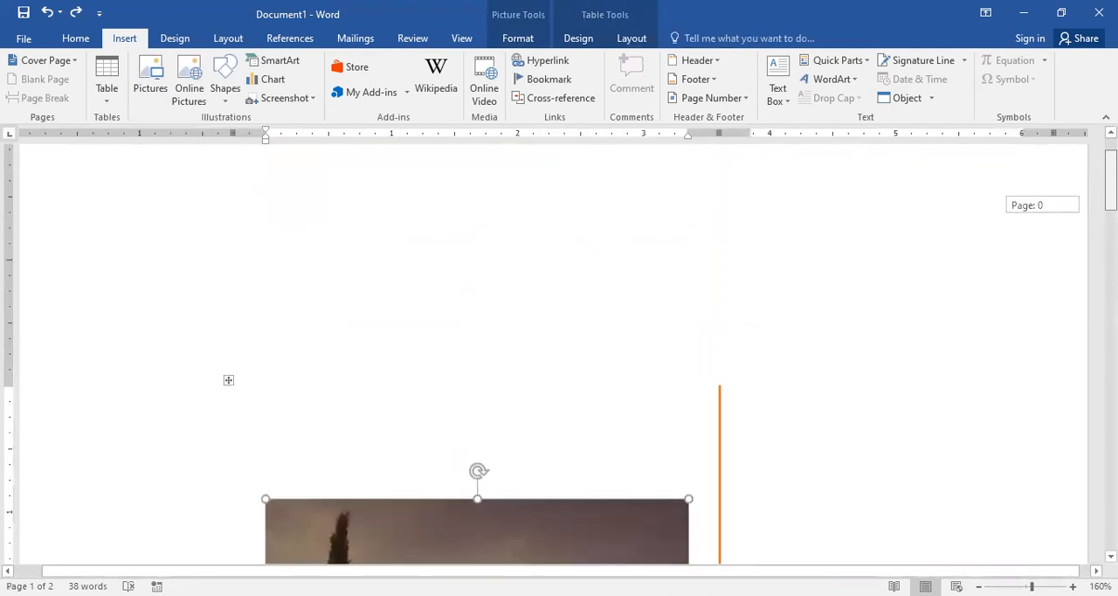
drag(1111, 180, 1111, 298)
click(519, 551)
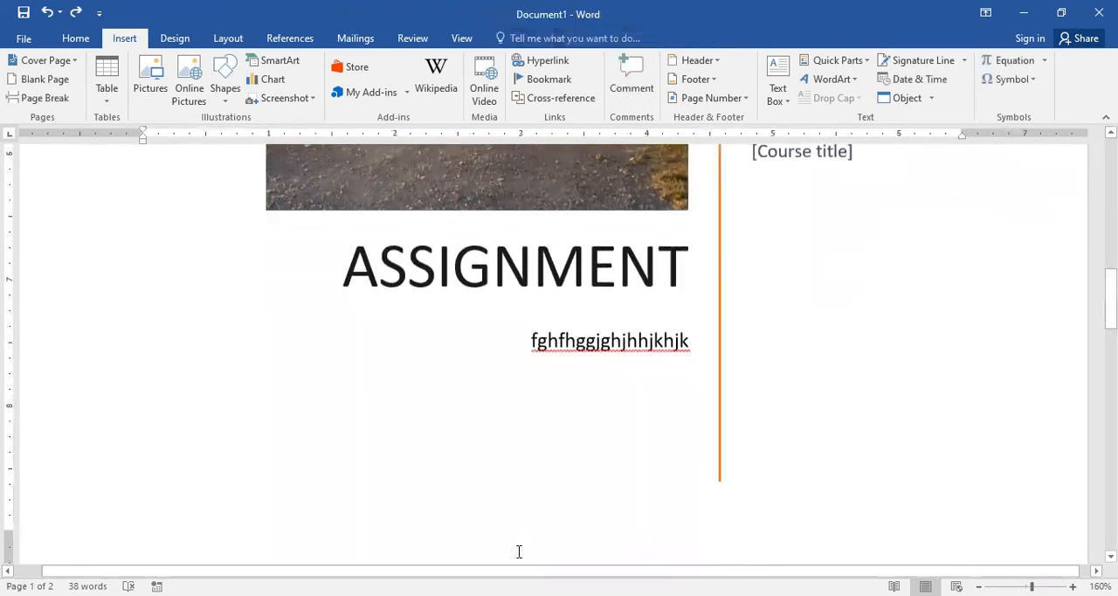
click(778, 292)
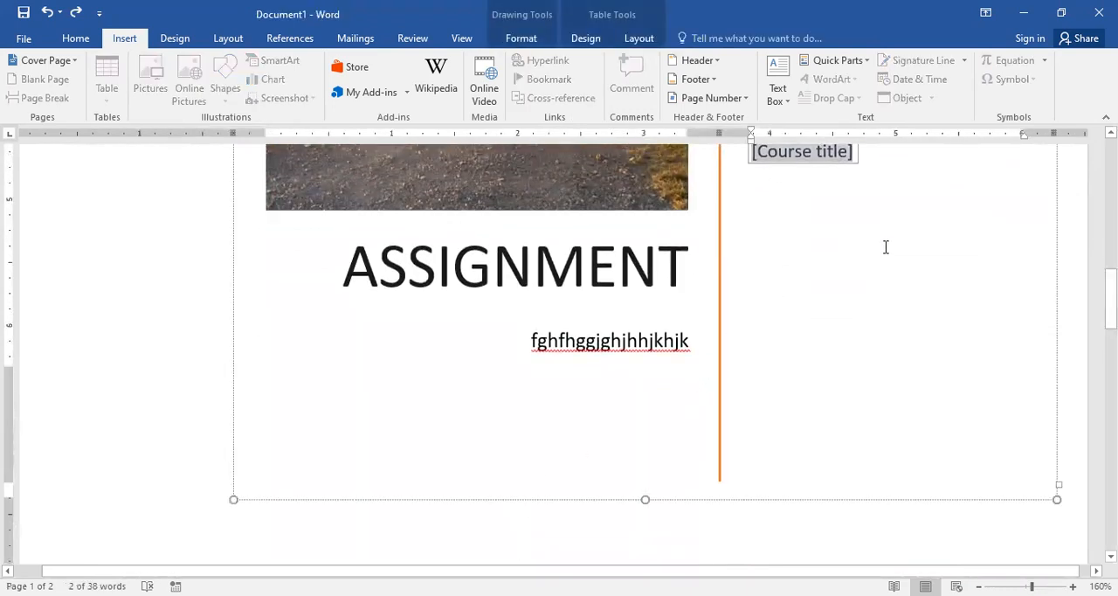
click(559, 341)
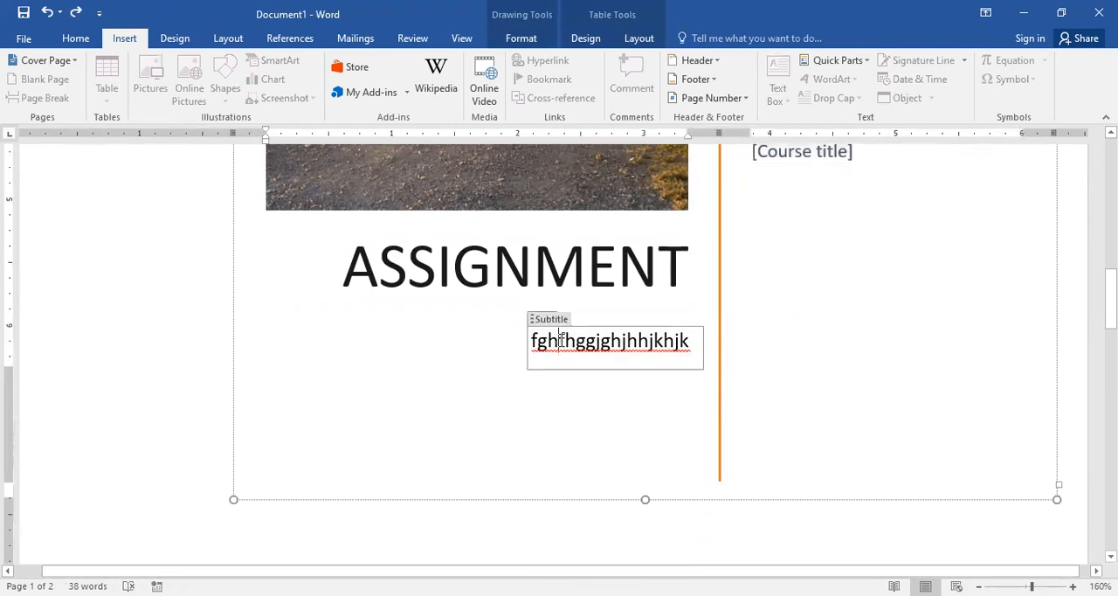
key(Delete)
key(Delete)
key(Delete)
key(Delete)
key(Delete)
key(Delete)
key(Delete)
key(Delete)
key(Delete)
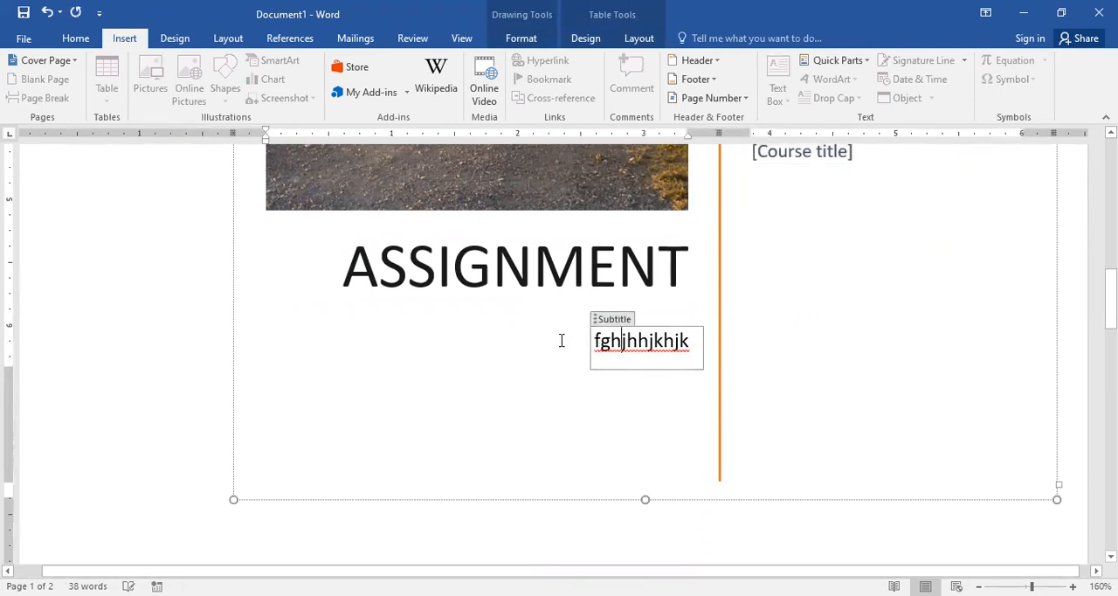
key(BackSpace)
key(BackSpace)
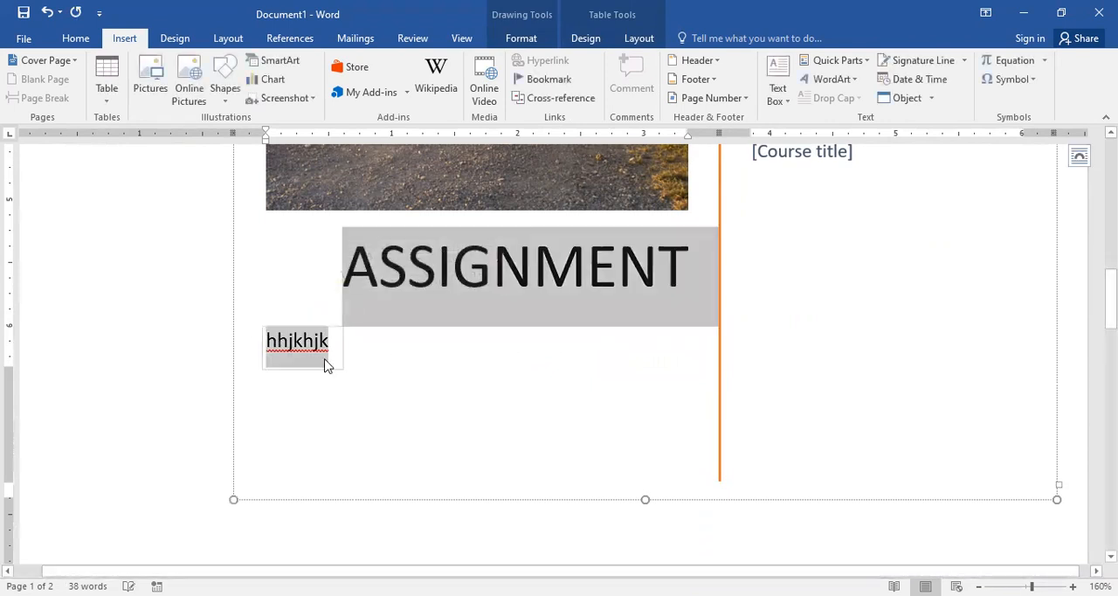
Step: Replace the subtitle text below ASSIGNMENT with "Ctrl+z"
drag(332, 353, 268, 349)
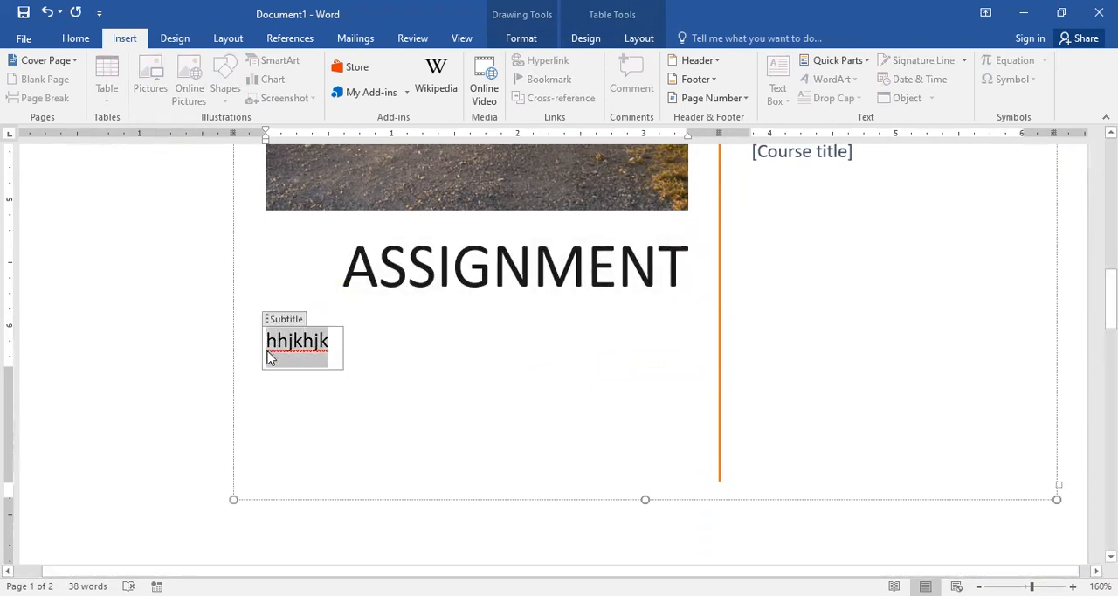
key(BackSpace)
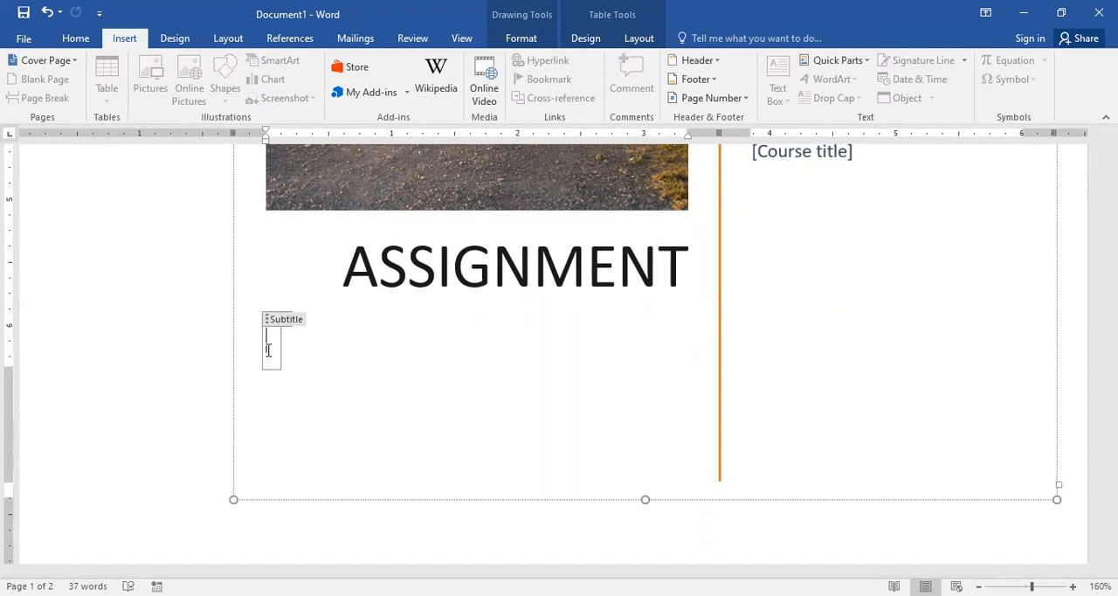
text(ctrl)
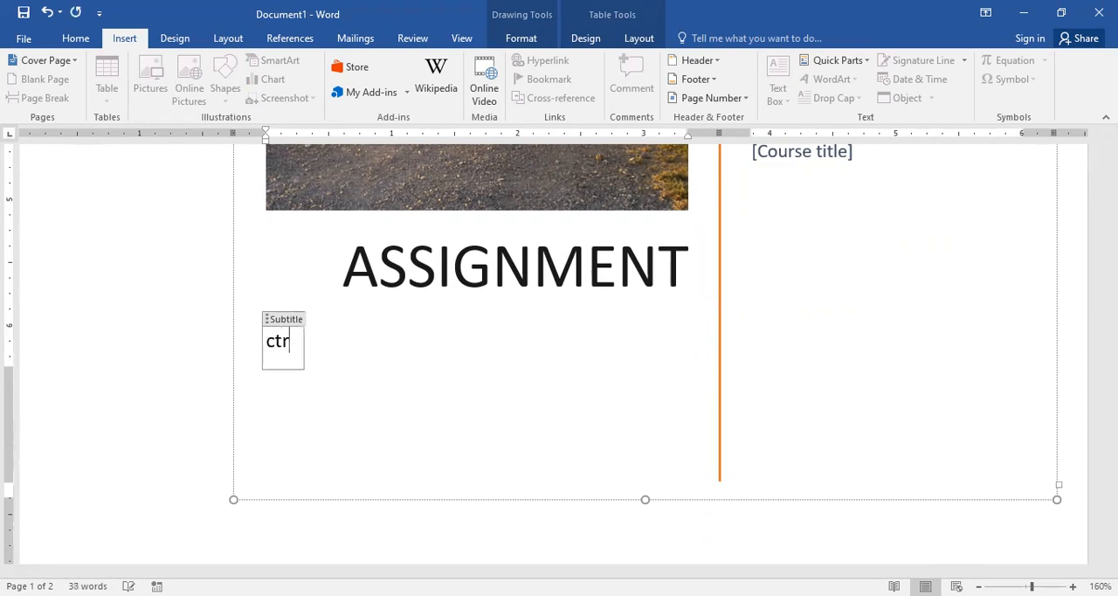
text(+)
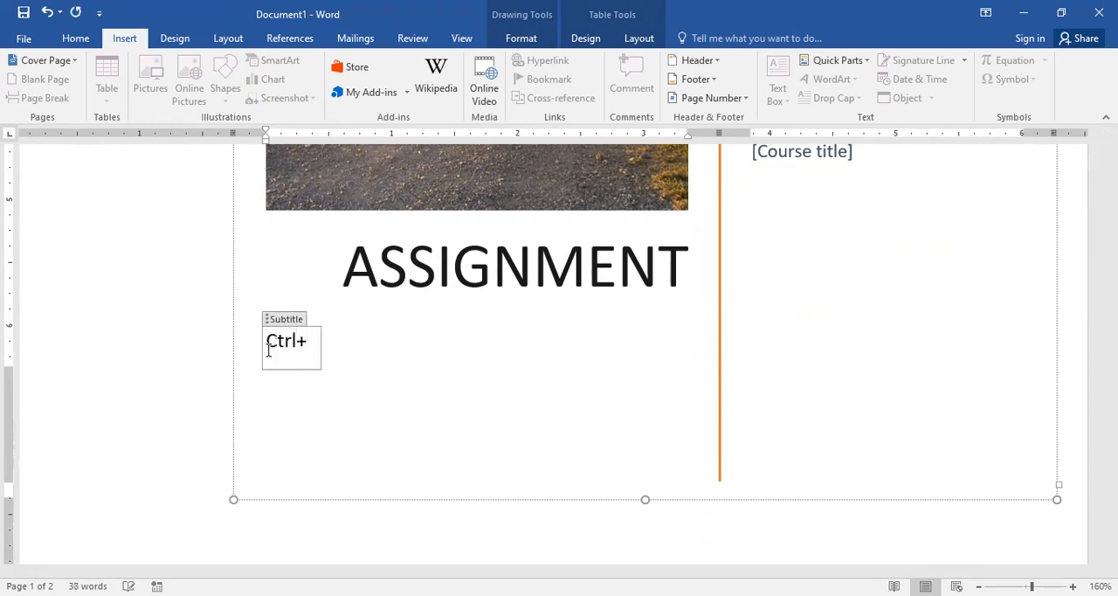
text(z)
Step: Enlarge the font of all text inside the cover page's text box by several points
key(ctrl+a)
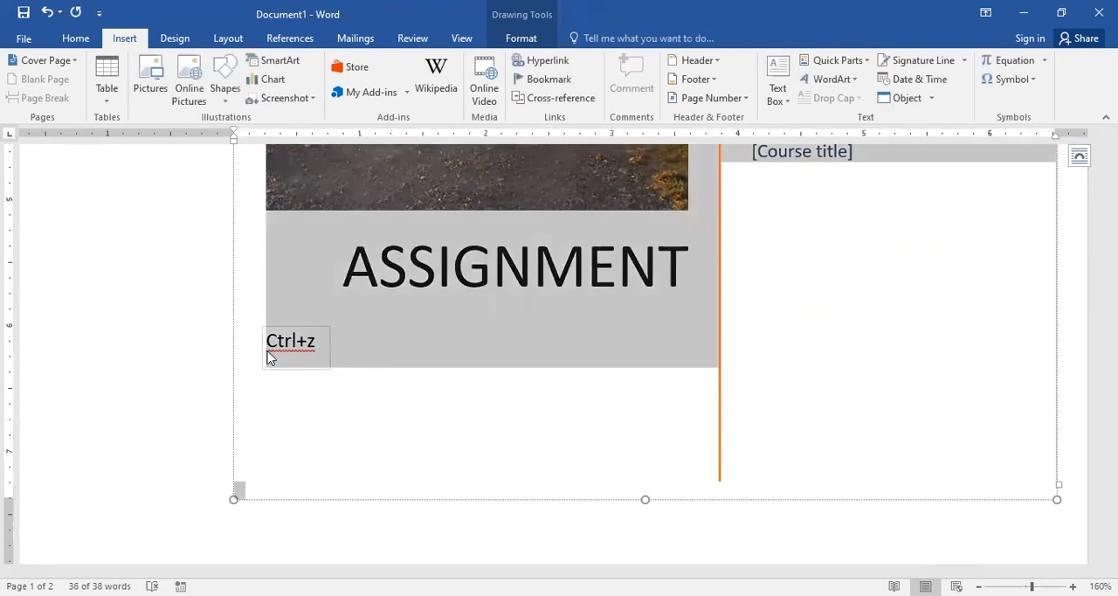
key(ctrl+])
key(ctrl+])
key(ctrl+])
key(ctrl+])
key(ctrl+])
key(ctrl+])
key(ctrl+])
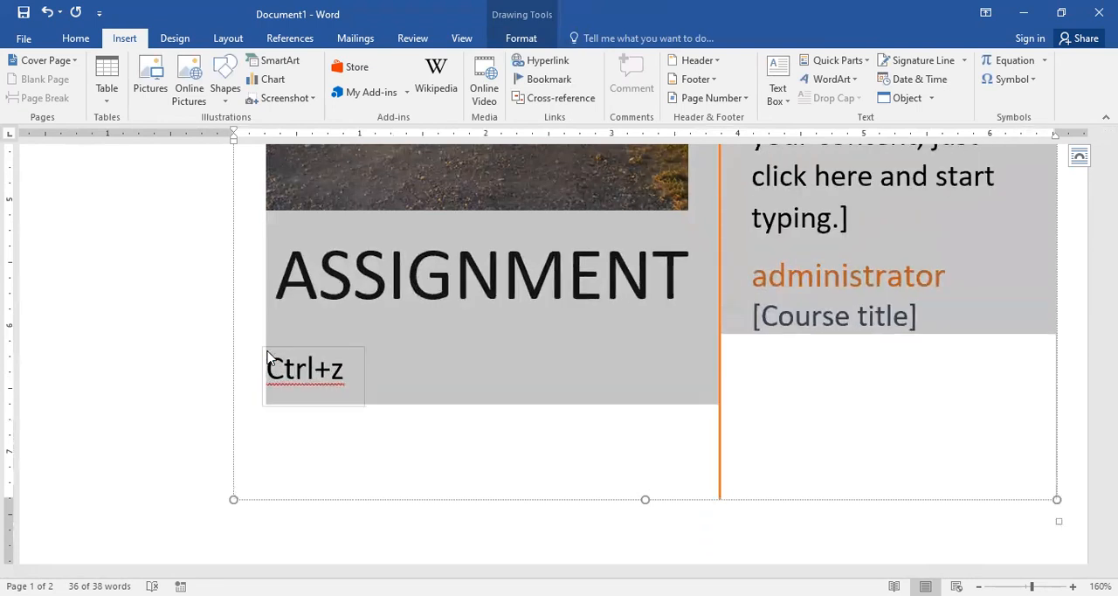
key(ctrl+])
key(ctrl+])
key(ctrl+])
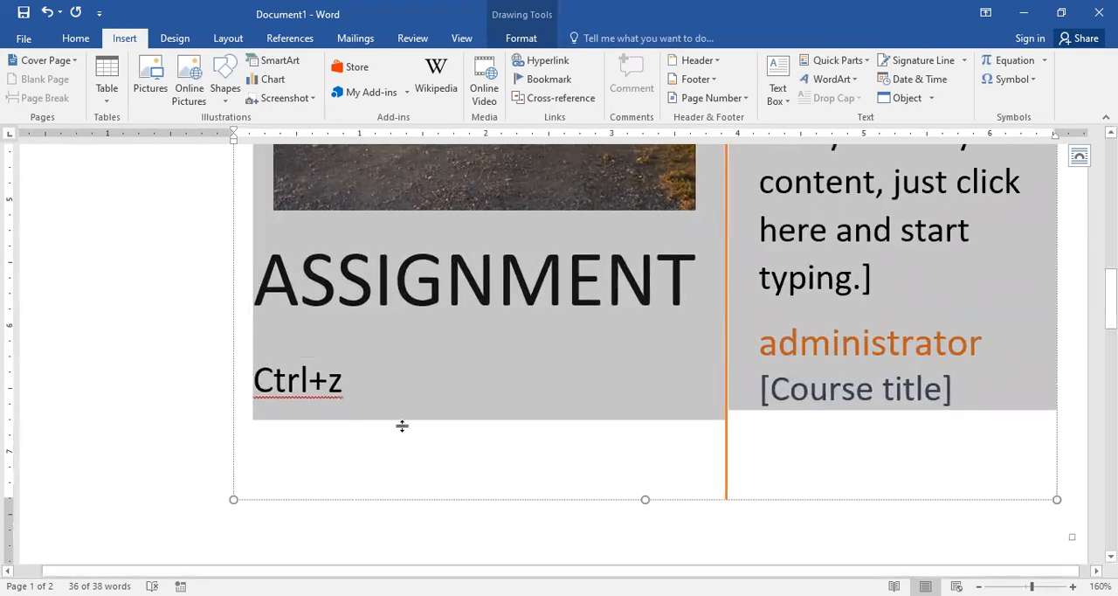
Step: Extend the subtitle with "undo" after Ctrl+z and put "Ctrl+y=redo" in front of it, separated by spaces
click(365, 365)
text(undo)
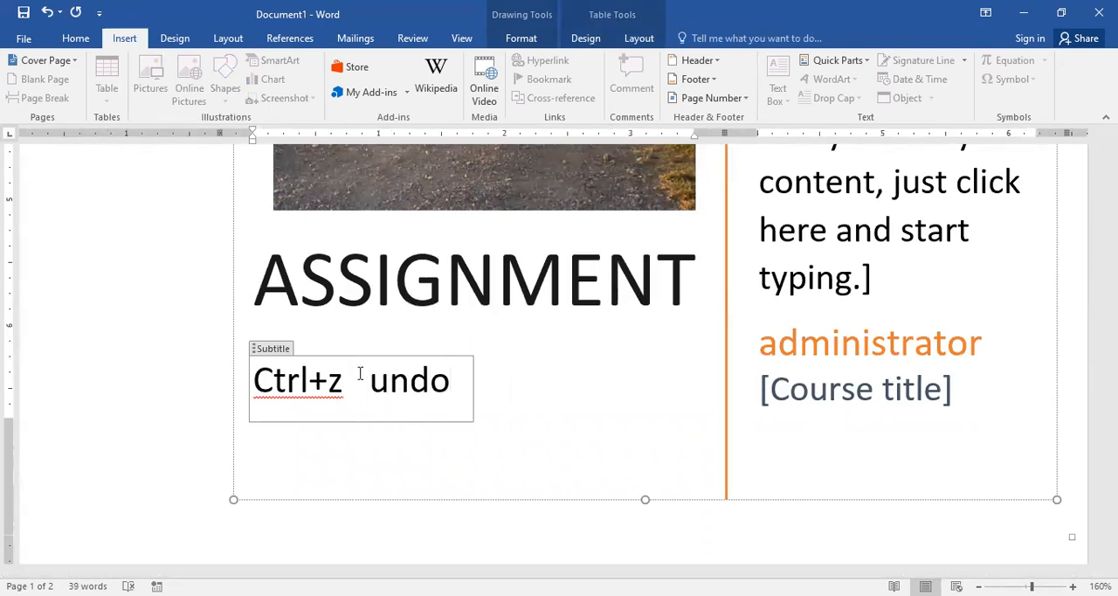
key(Home)
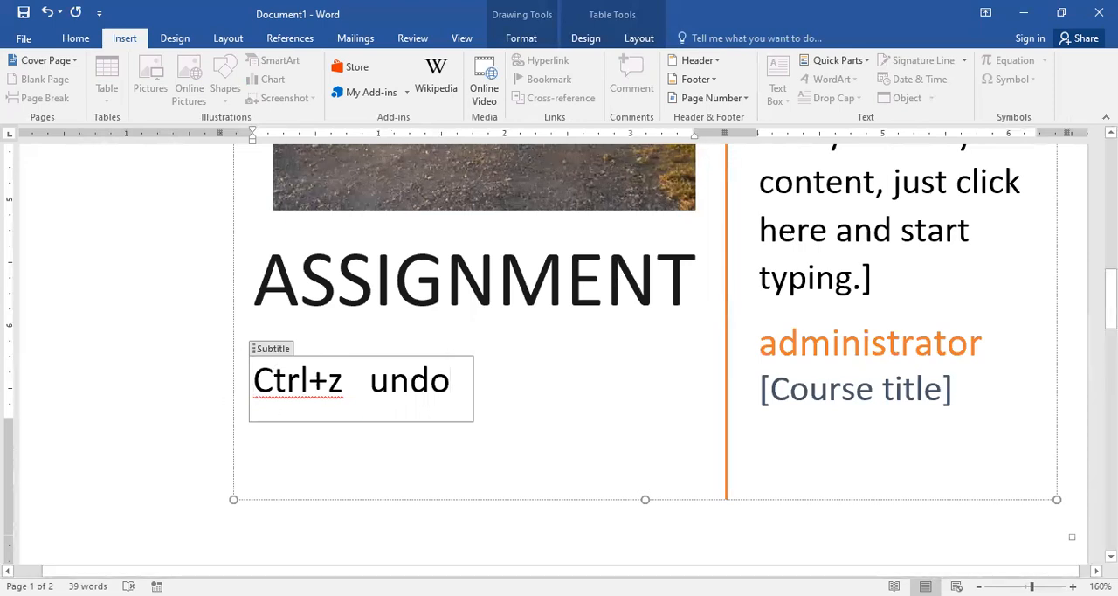
text(ctrl+y)
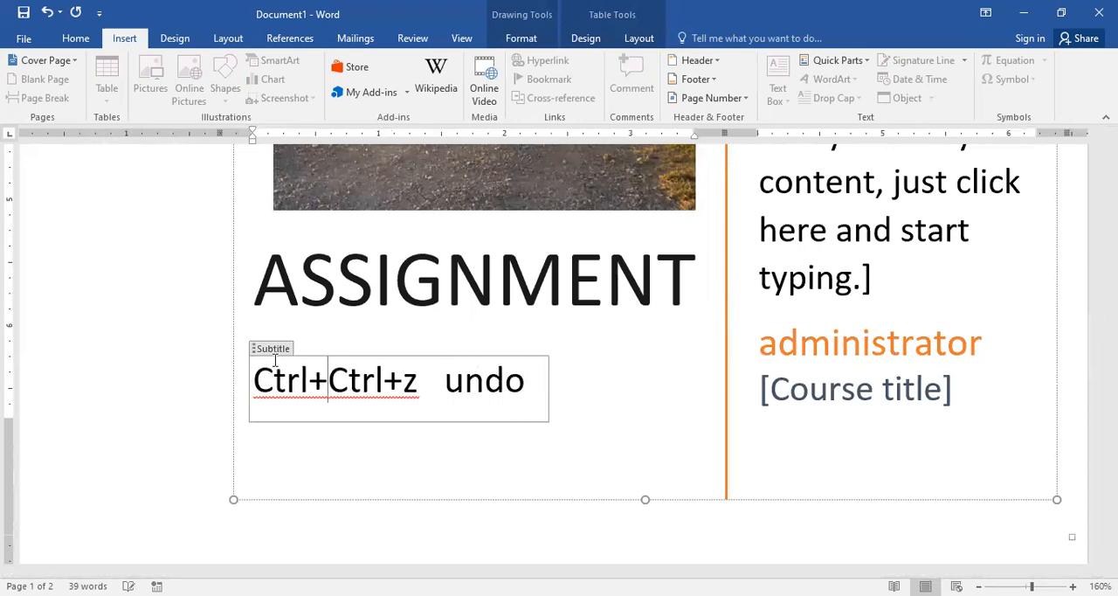
text(=)
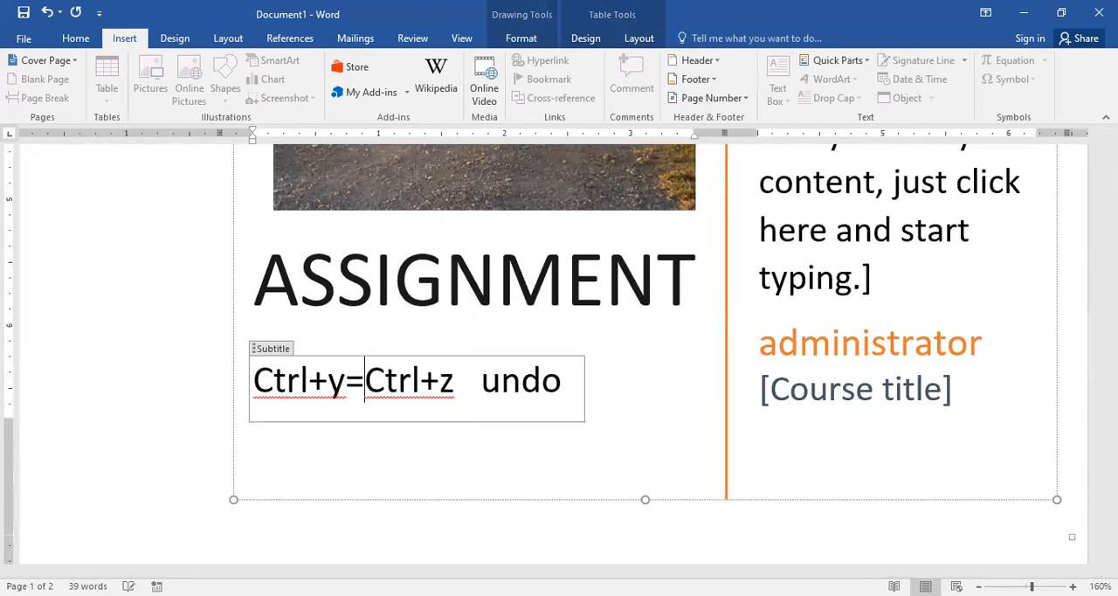
text(redo)
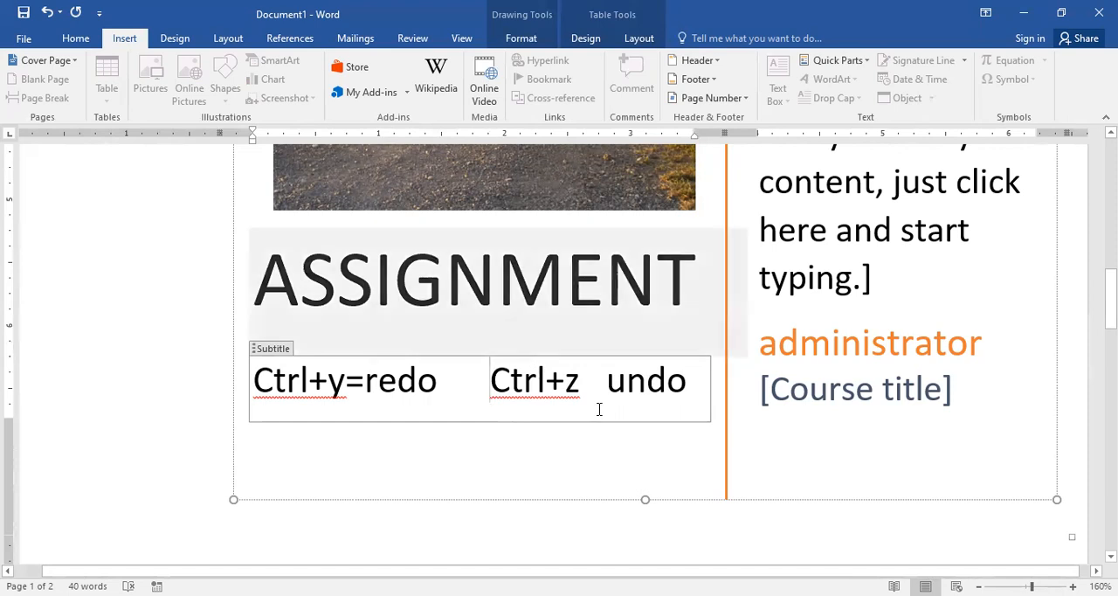
Step: Add a left-aligned empty paragraph below the "Lecture 5" heading on the second page
scroll(599, 407, down, 5)
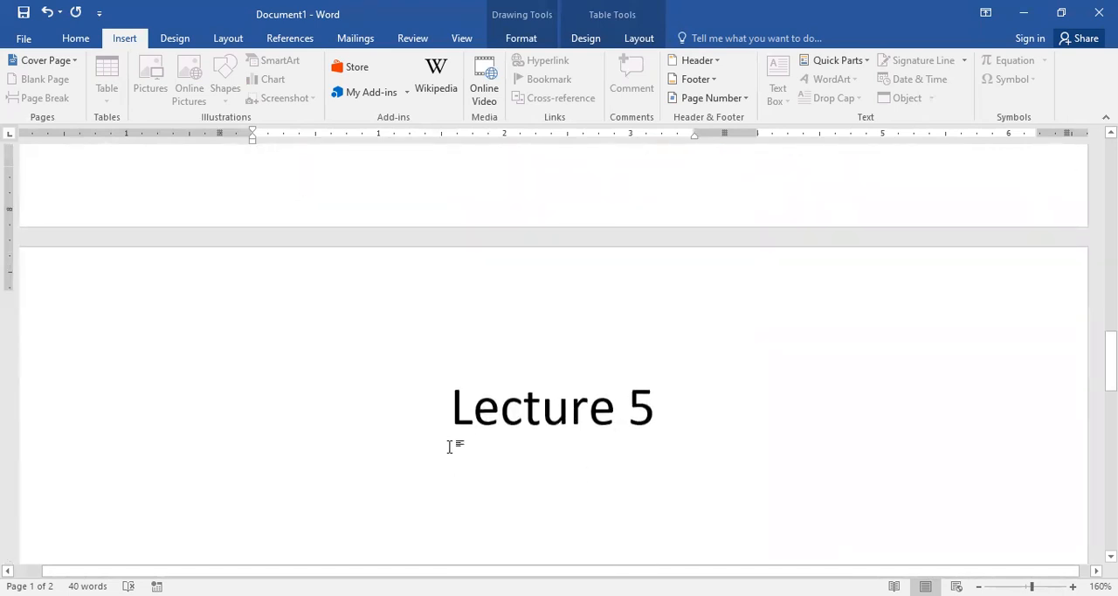
scroll(452, 447, up, 5)
scroll(459, 434, down, 1)
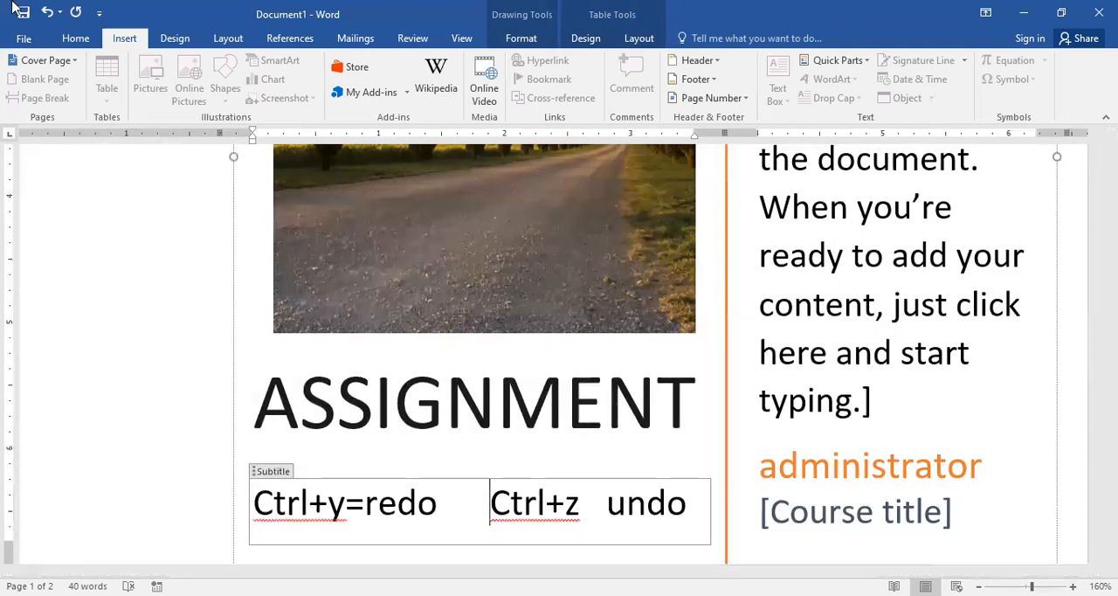
scroll(681, 349, up, 4)
scroll(681, 349, up, 5)
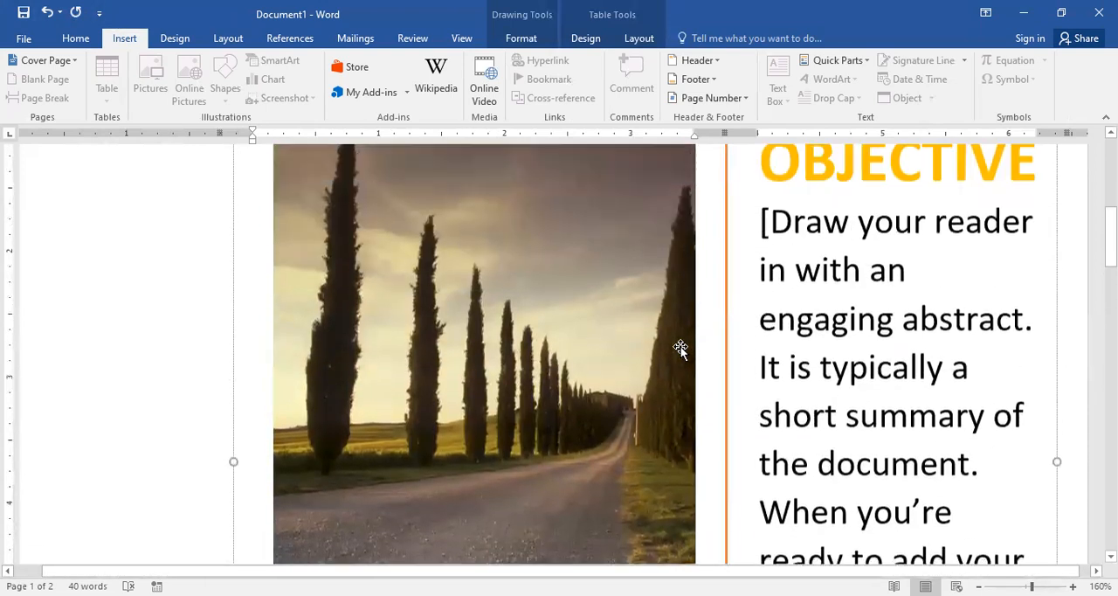
scroll(652, 324, down, 20)
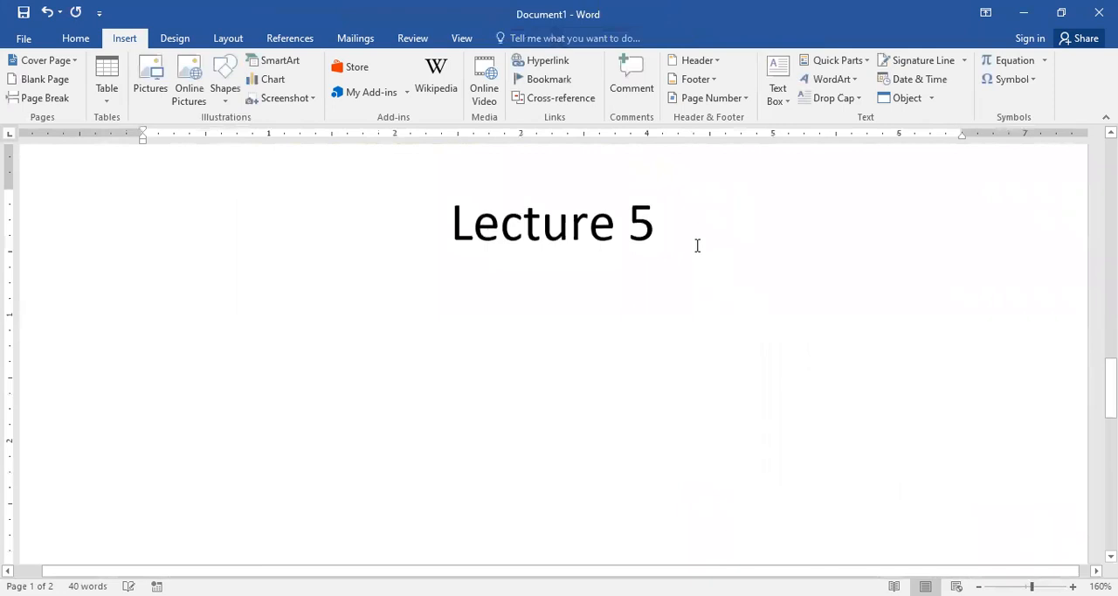
key(Return)
key(ctrl+l)
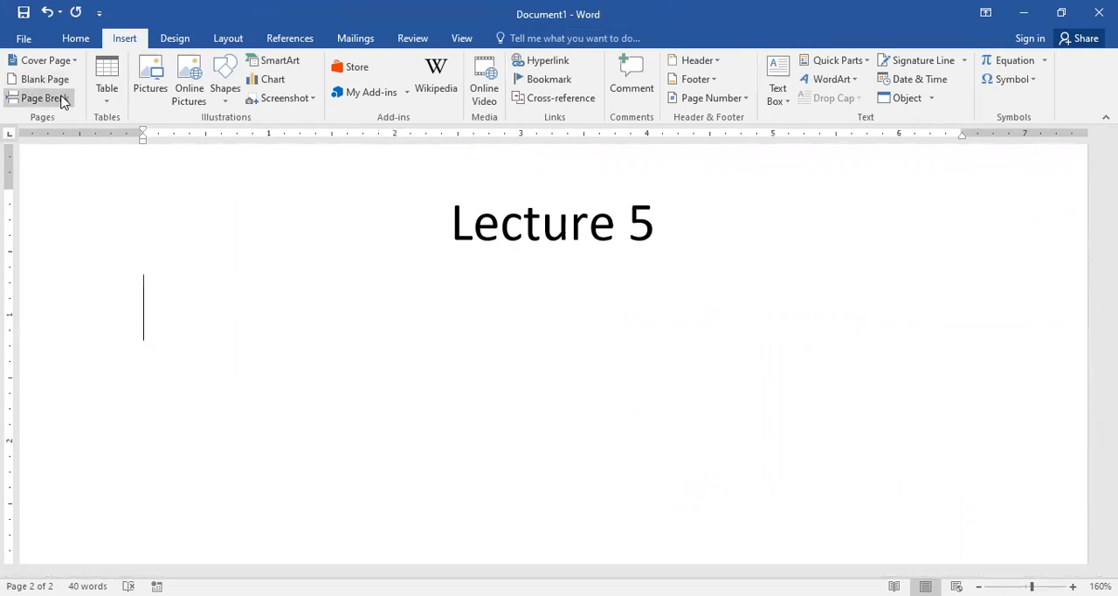
Step: Generate sample paragraphs below the "Lecture 5" heading with =rand()
text(=ran)
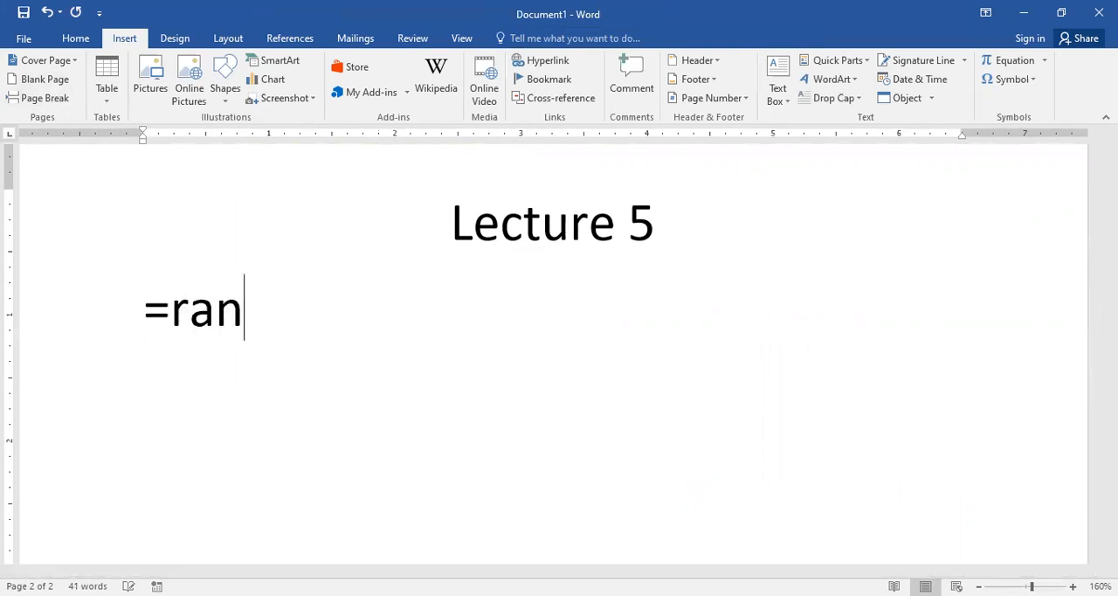
text(d())
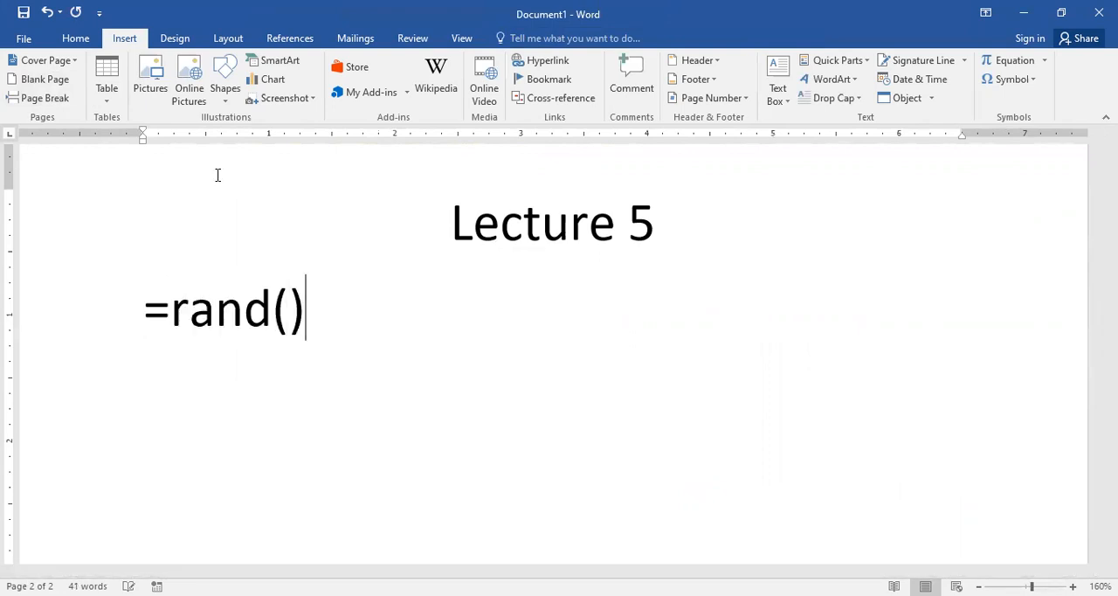
key(Return)
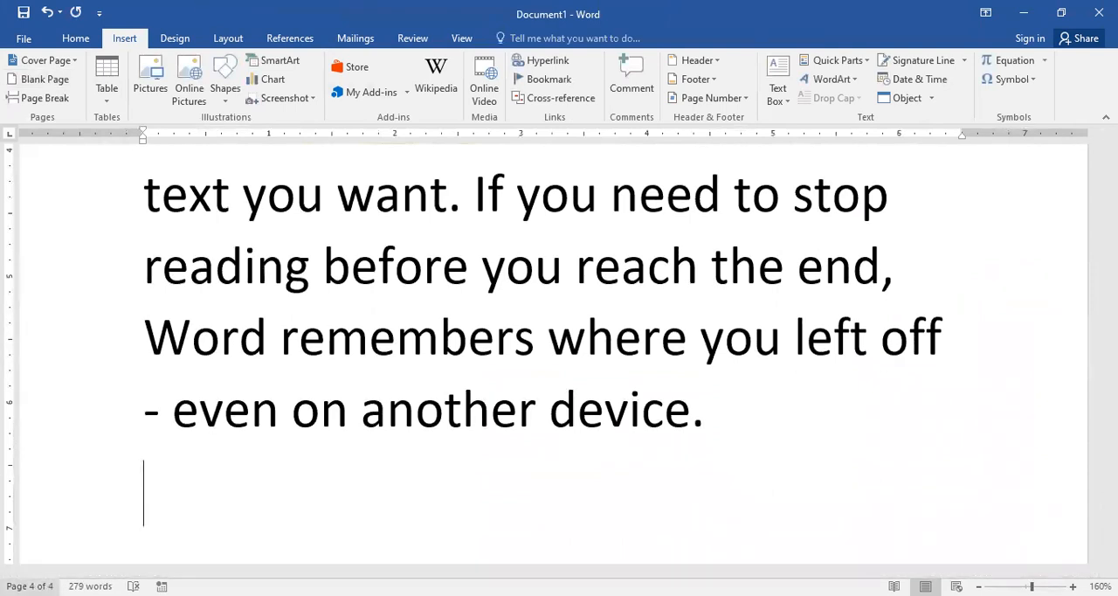
Step: Insert a page break before "For example" in the second sample paragraph
drag(1111, 508, 1111, 311)
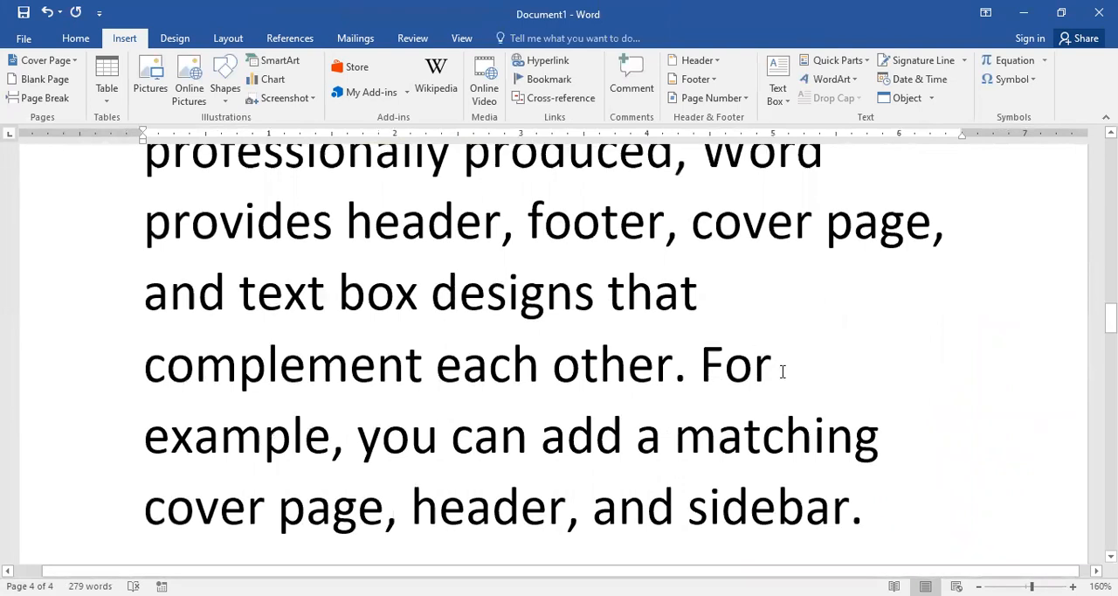
click(699, 364)
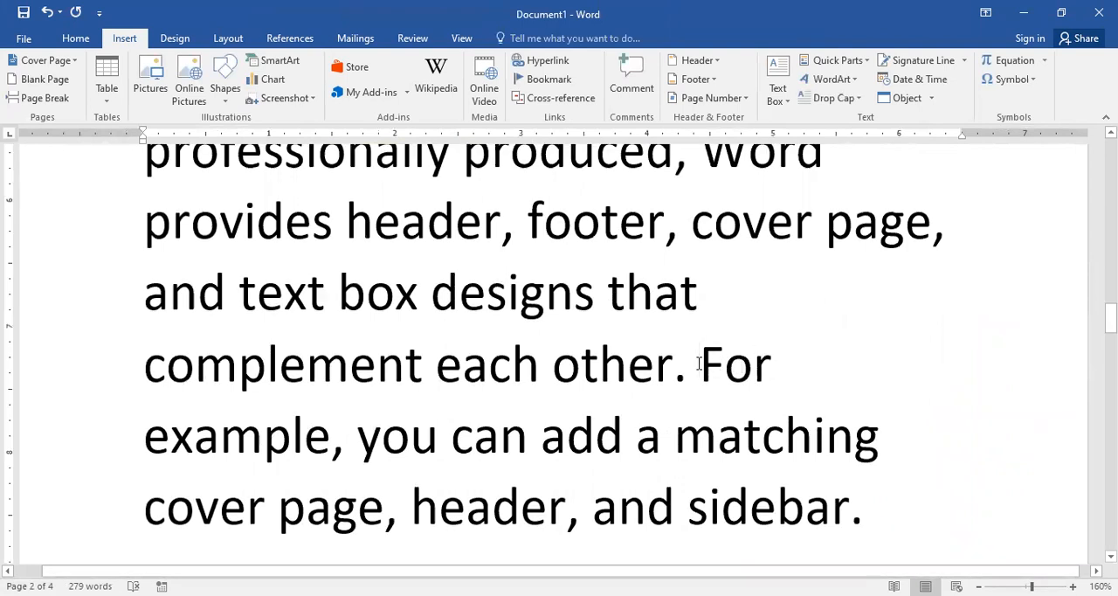
key(ctrl+Return)
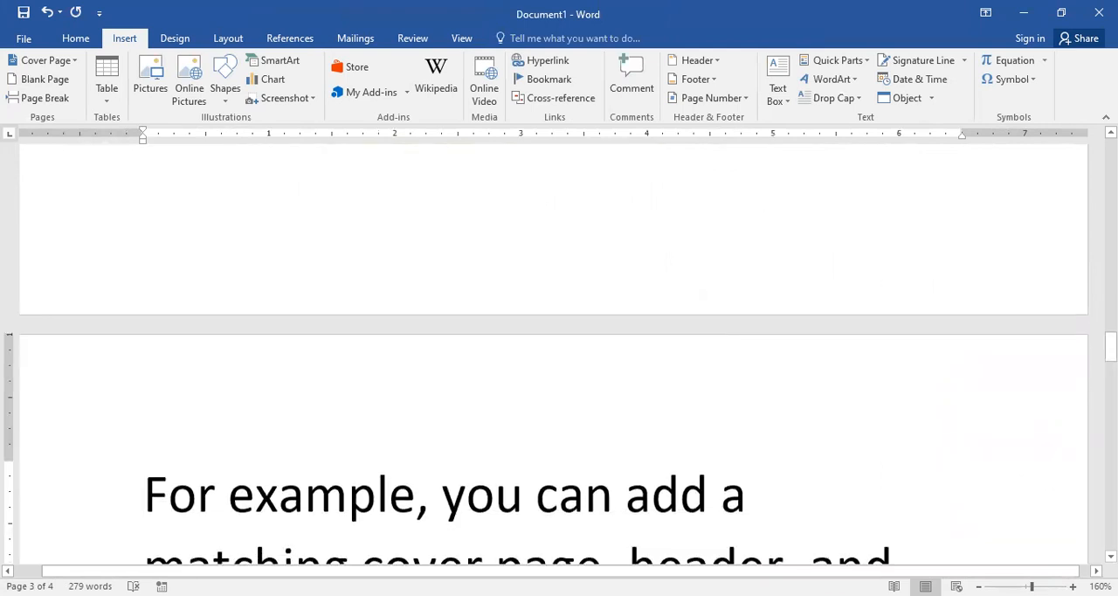
click(1111, 132)
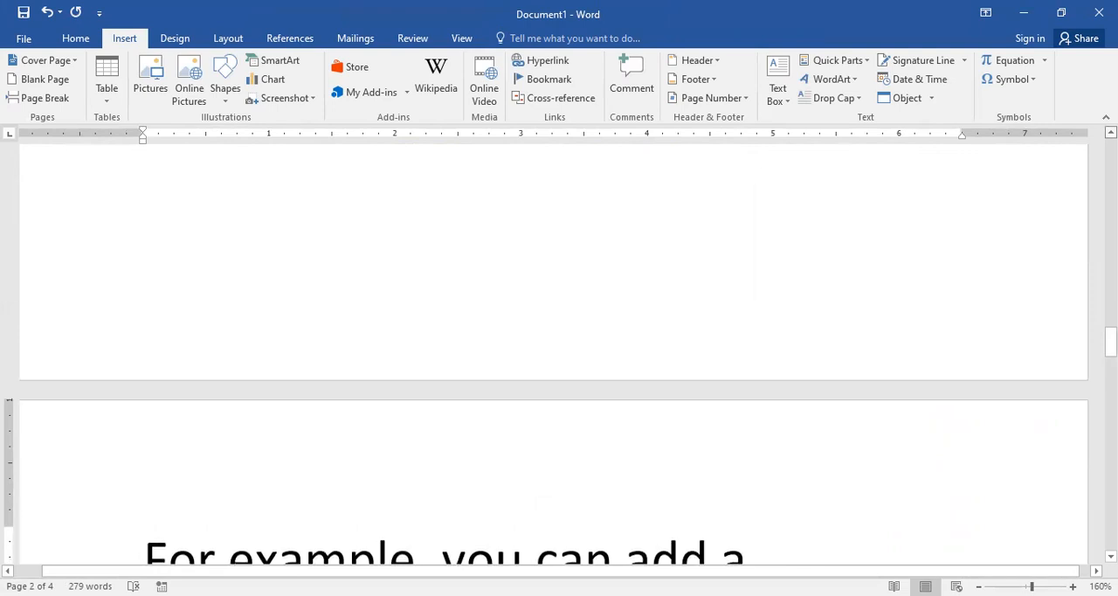
scroll(554, 349, up, 4)
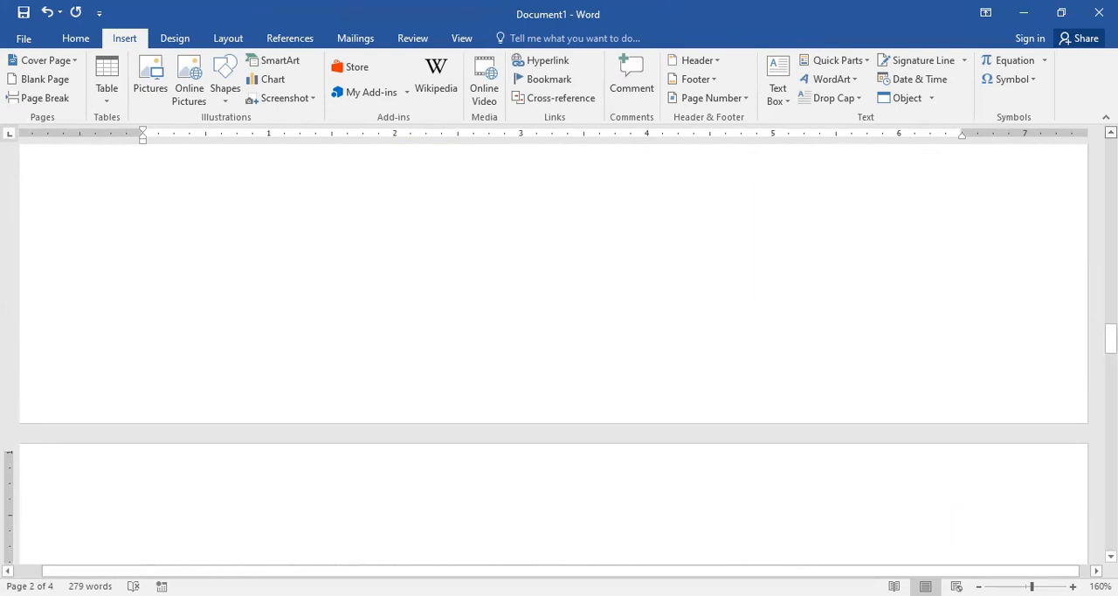
scroll(638, 294, up, 1)
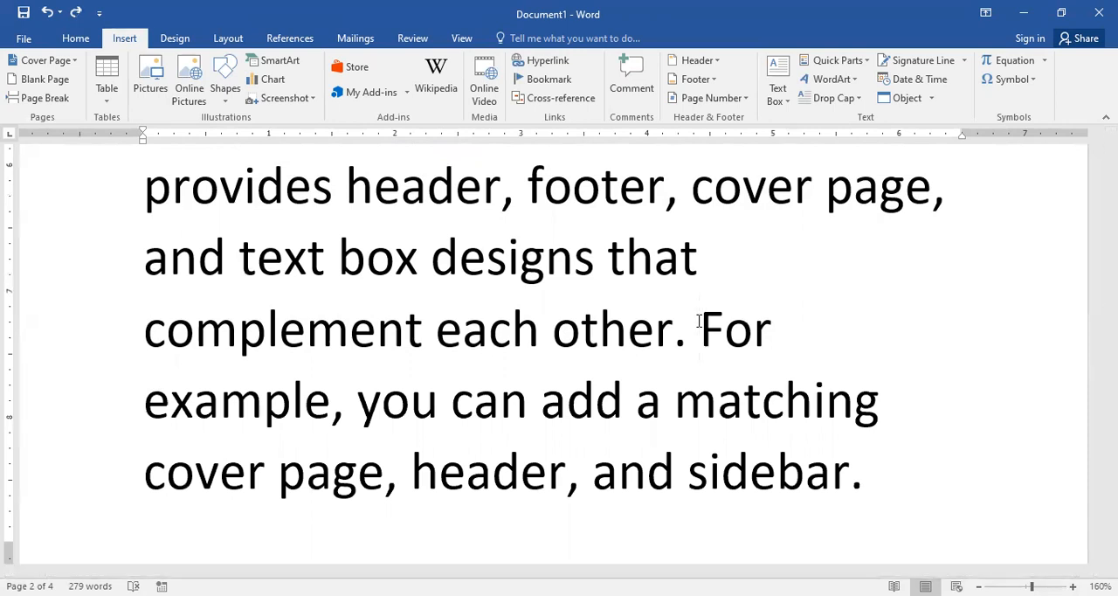
key(ctrl+Return)
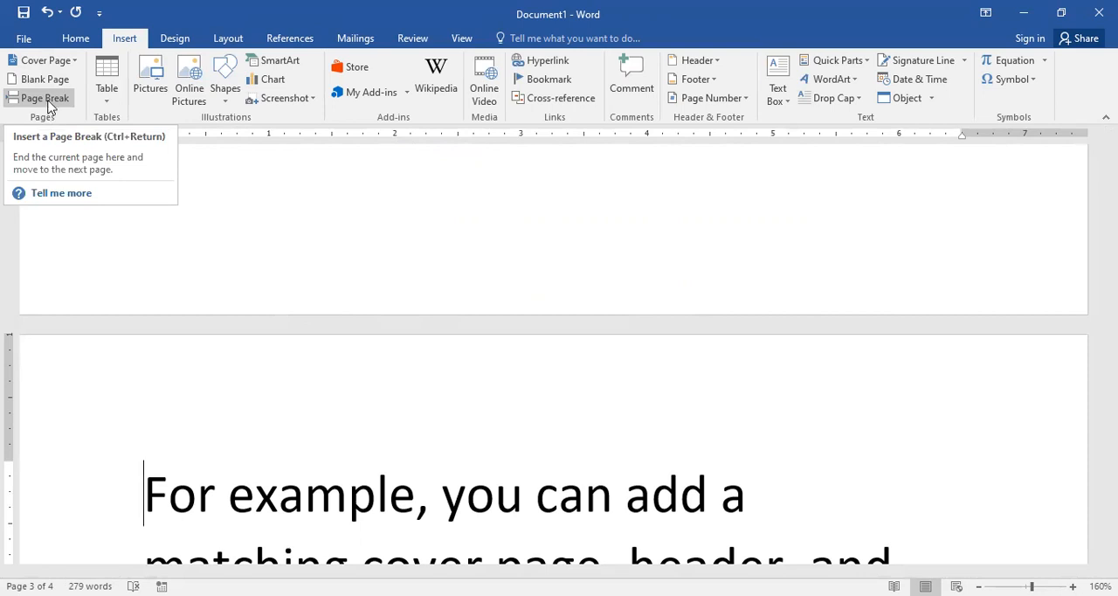
click(720, 494)
Step: Try a page break after "Video provides" in the first sample paragraph, and remove it again
scroll(720, 495, up, 1)
scroll(721, 494, up, 15)
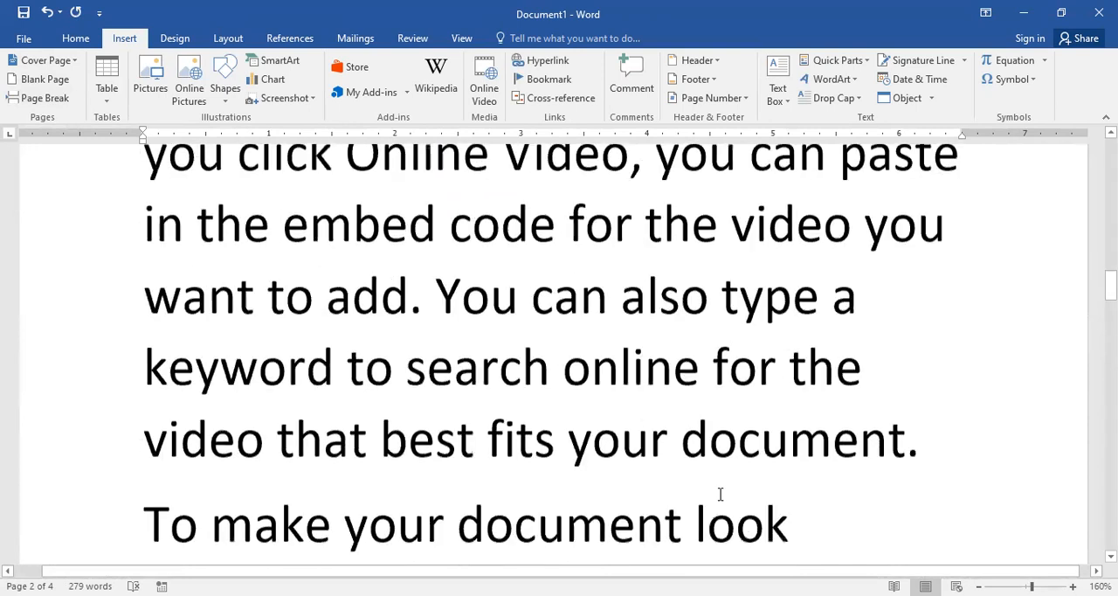
scroll(708, 478, down, 12)
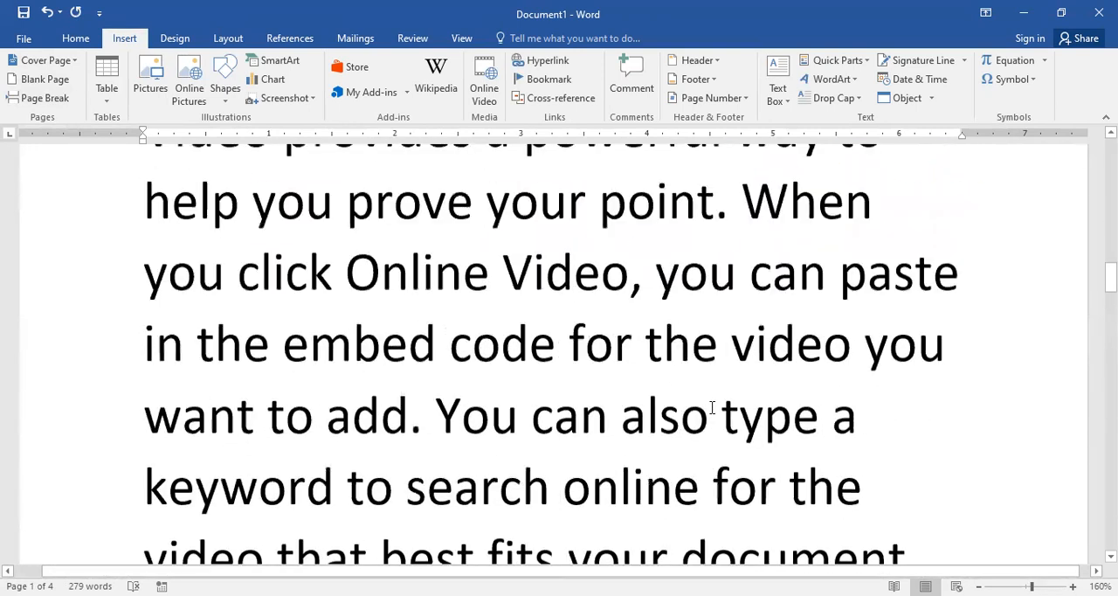
scroll(695, 308, up, 6)
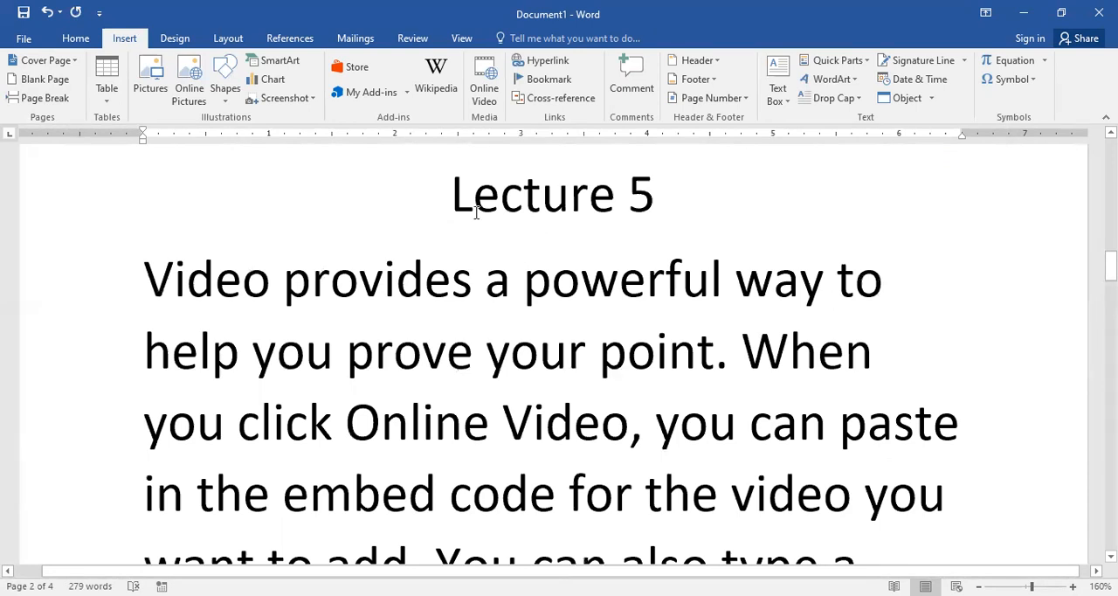
click(476, 277)
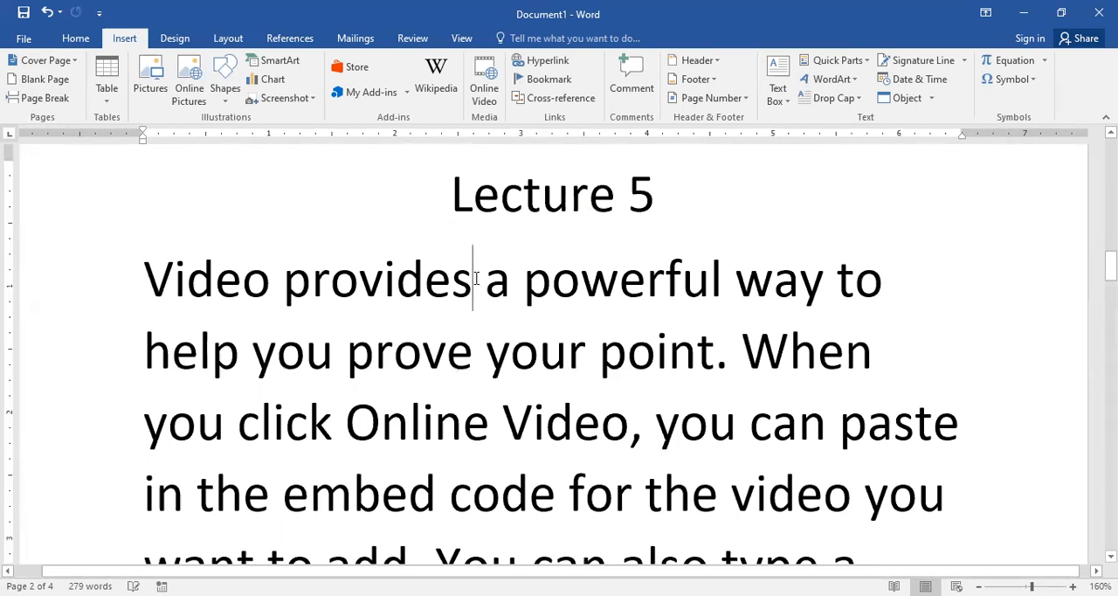
key(ctrl+Return)
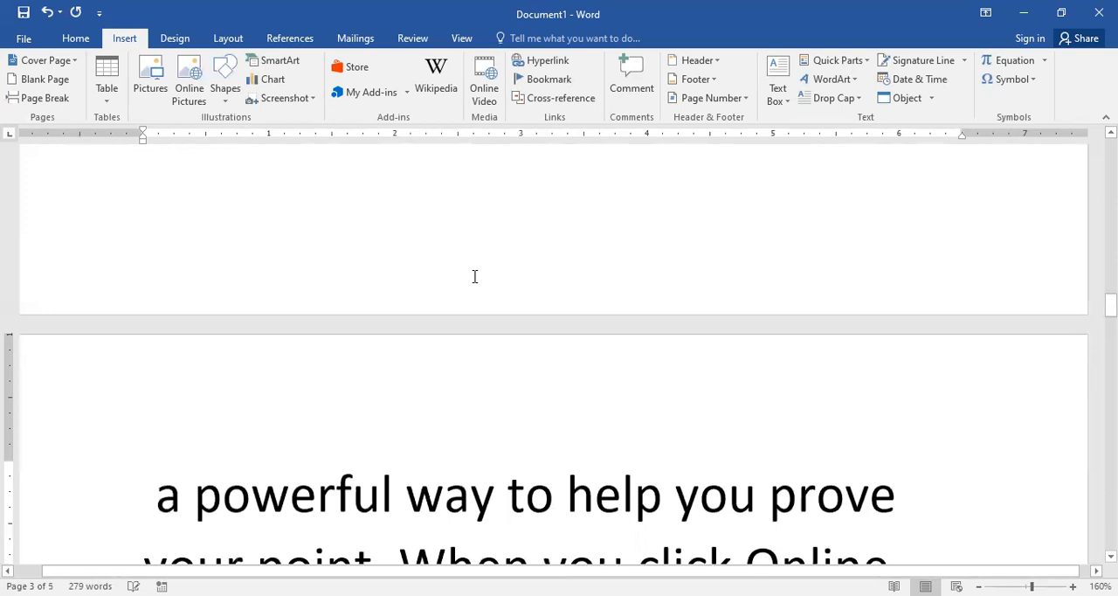
scroll(455, 338, up, 3)
scroll(455, 338, up, 5)
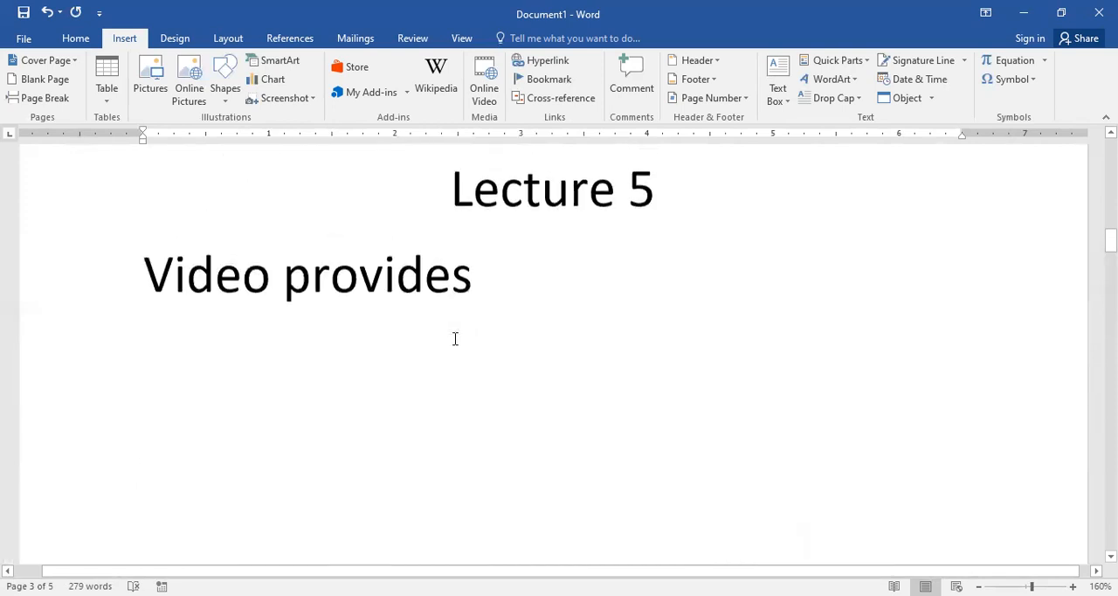
click(489, 288)
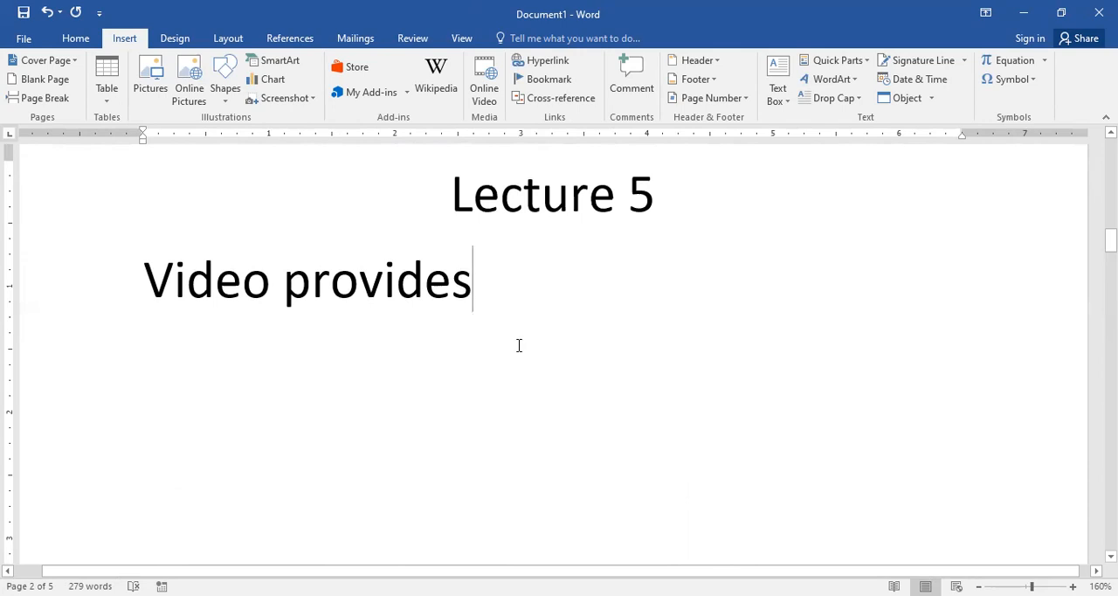
key(Delete)
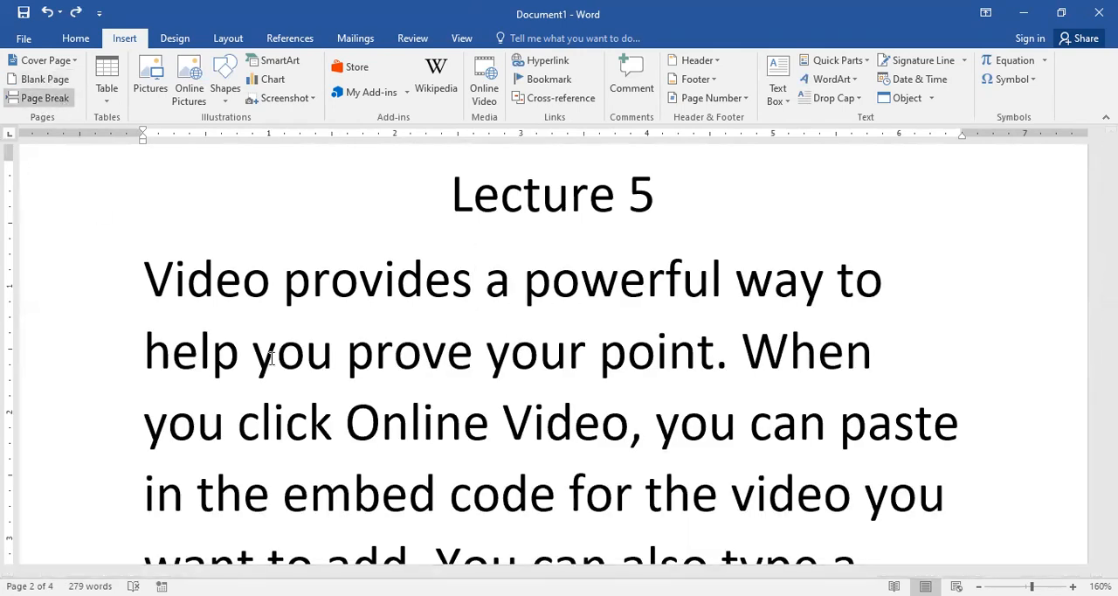
Step: Delete all the sample text below the "Lecture 5" heading and add an empty left-aligned paragraph there
key(Home)
key(ctrl+shift+End)
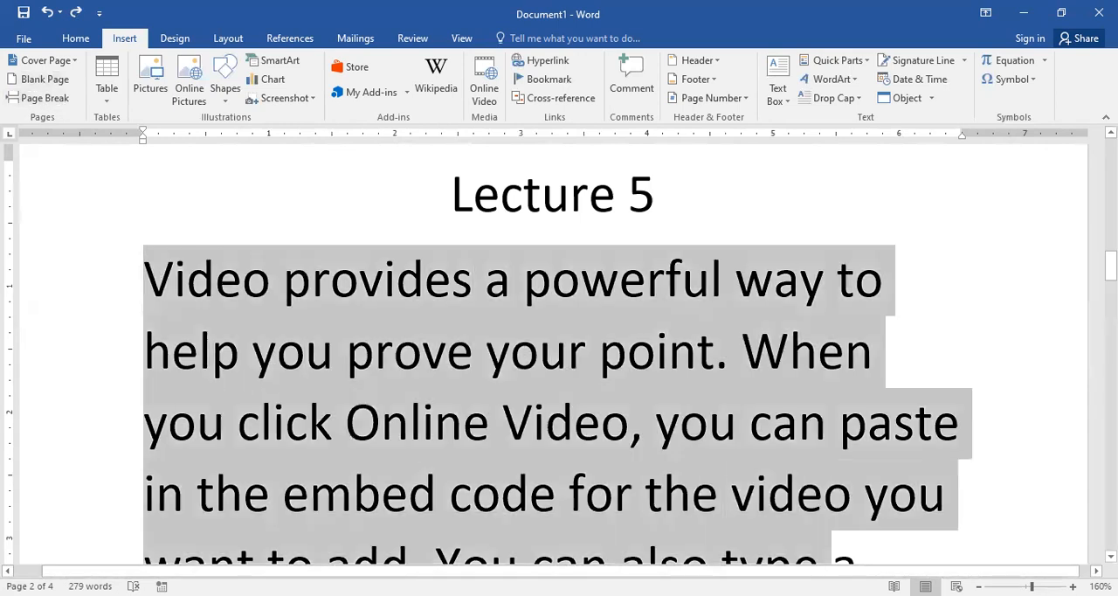
scroll(766, 335, down, 15)
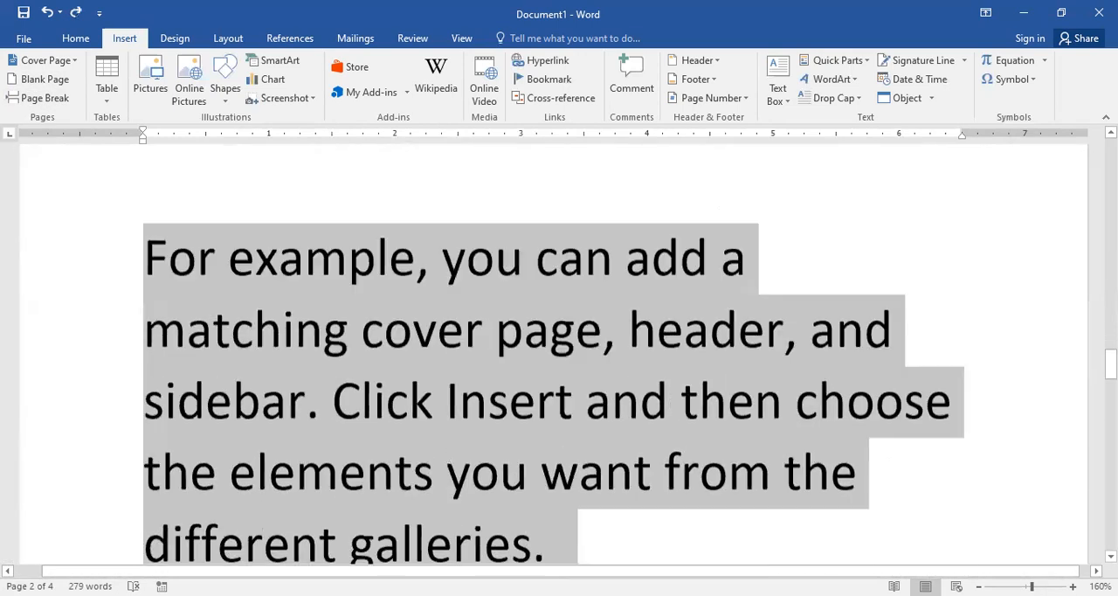
scroll(876, 454, down, 10)
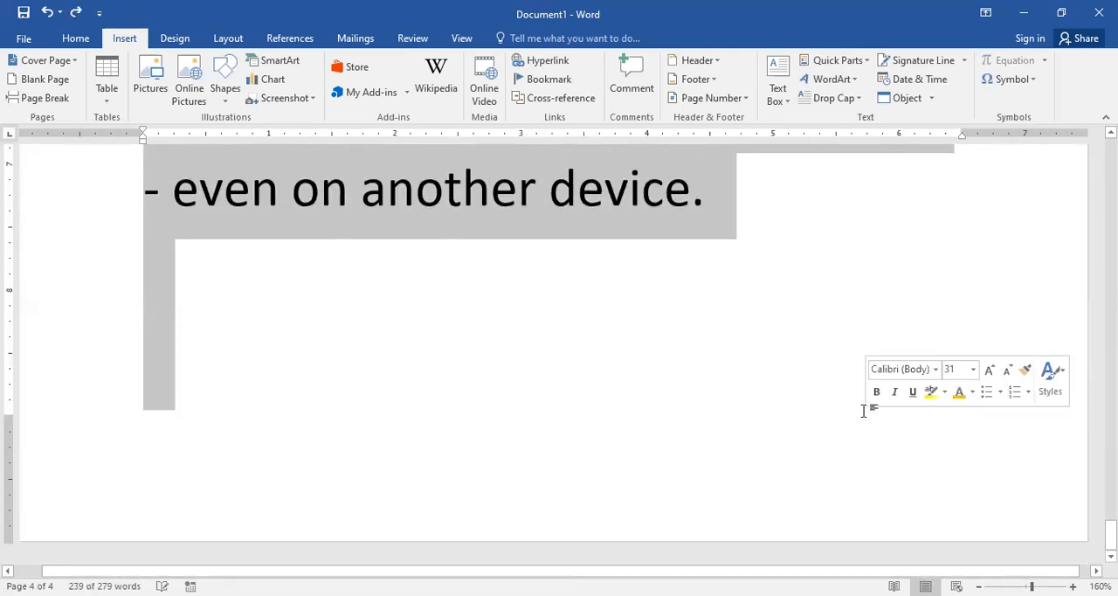
key(Delete)
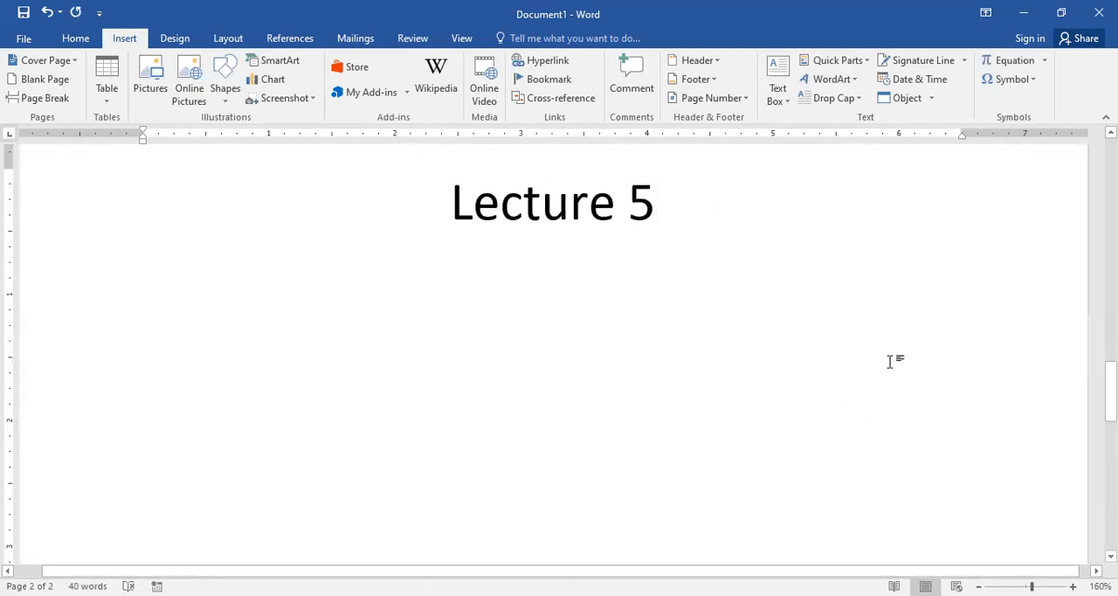
key(Return)
key(ctrl+l)
Step: Add a centred "Time Table" line directly below the "Lecture 5" heading
click(105, 94)
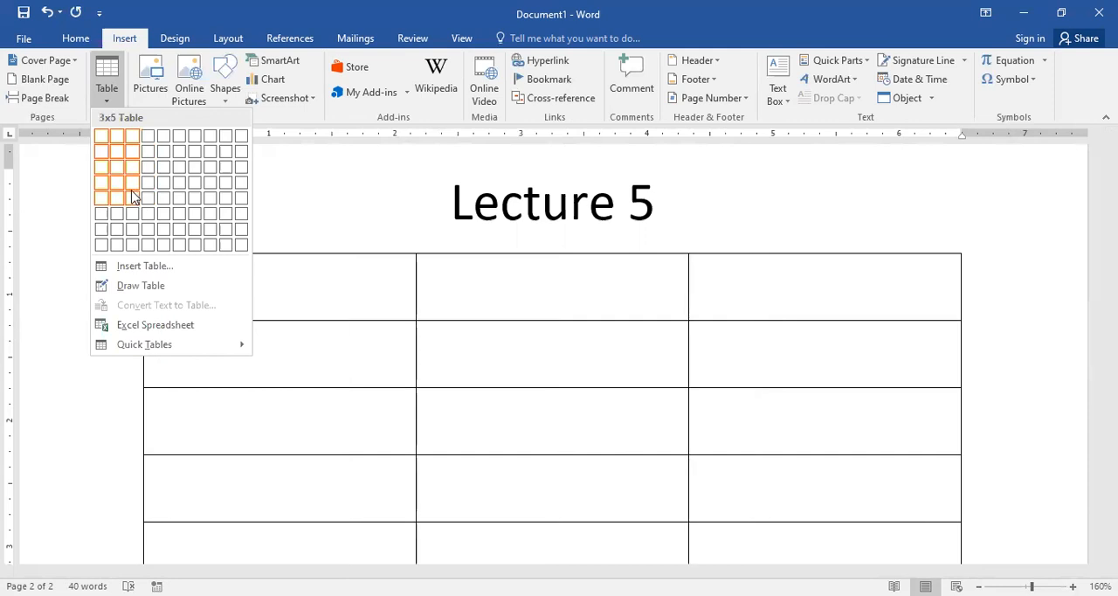
click(687, 200)
click(688, 201)
key(Return)
text(table)
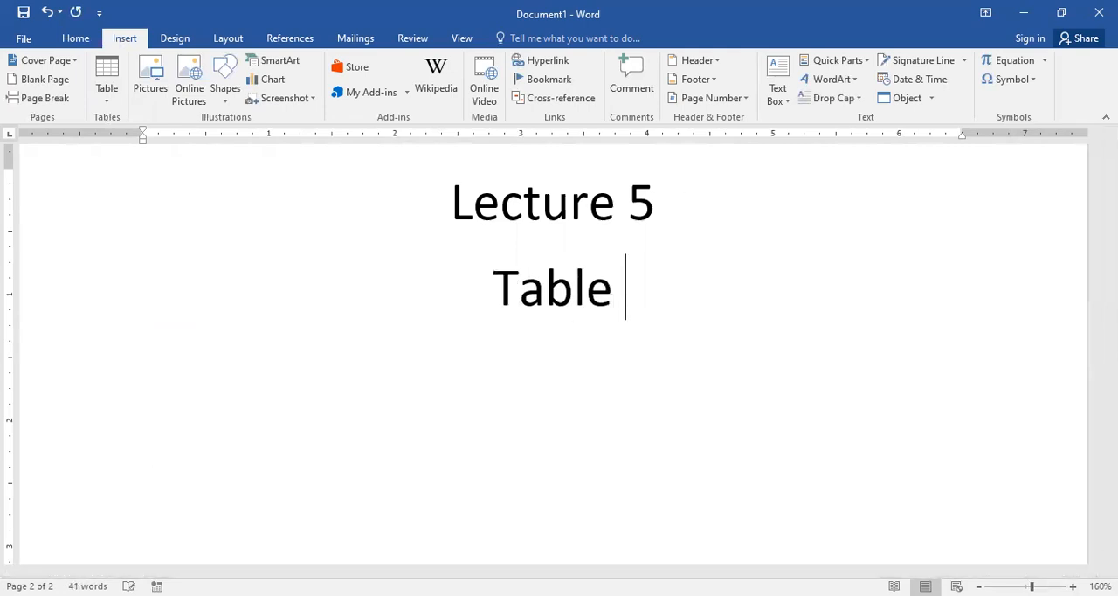
key(Left)
key(Left)
key(Left)
key(Left)
key(Left)
key(Left)
key(Left)
click(447, 274)
text(time)
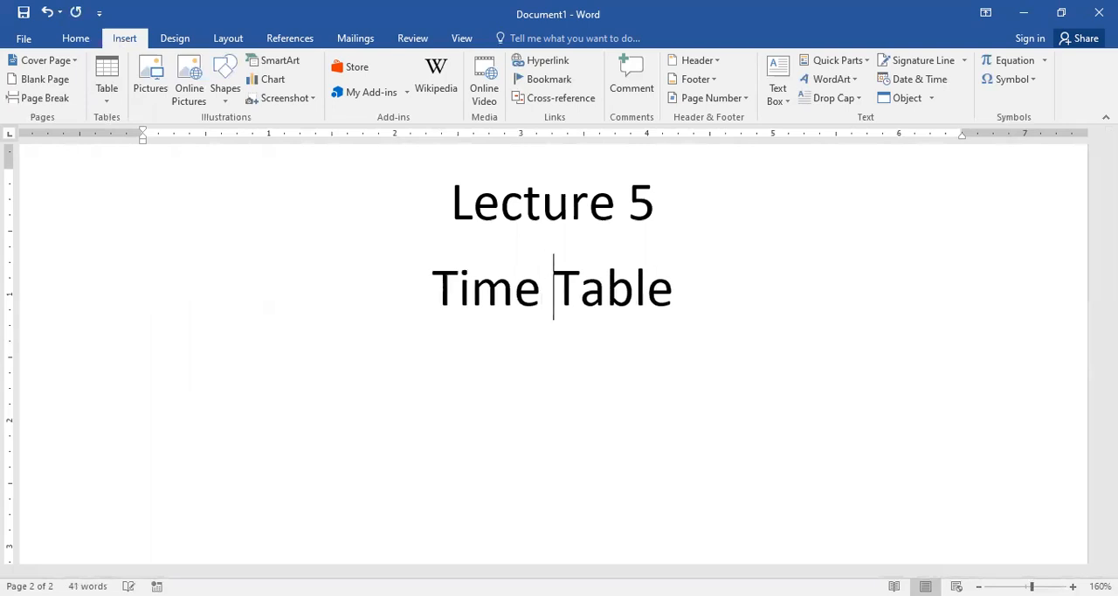
Step: Insert a table with five columns and three rows below the "Time Table" line
click(720, 306)
key(Return)
click(102, 90)
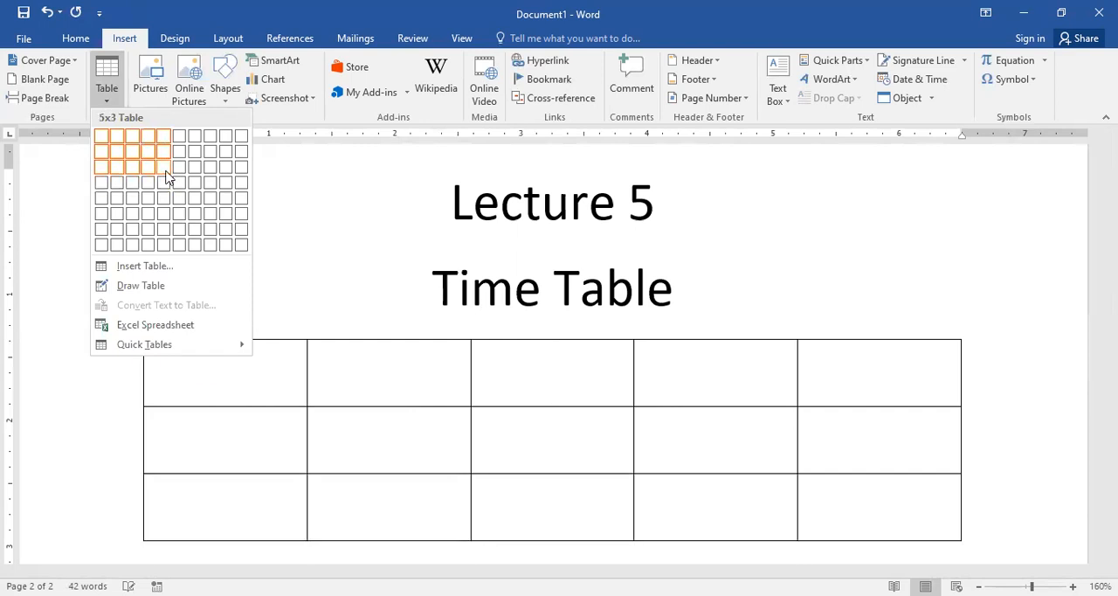
click(163, 166)
Step: Select the table's first column and then its first row to distinguish columns from rows
drag(242, 354, 248, 517)
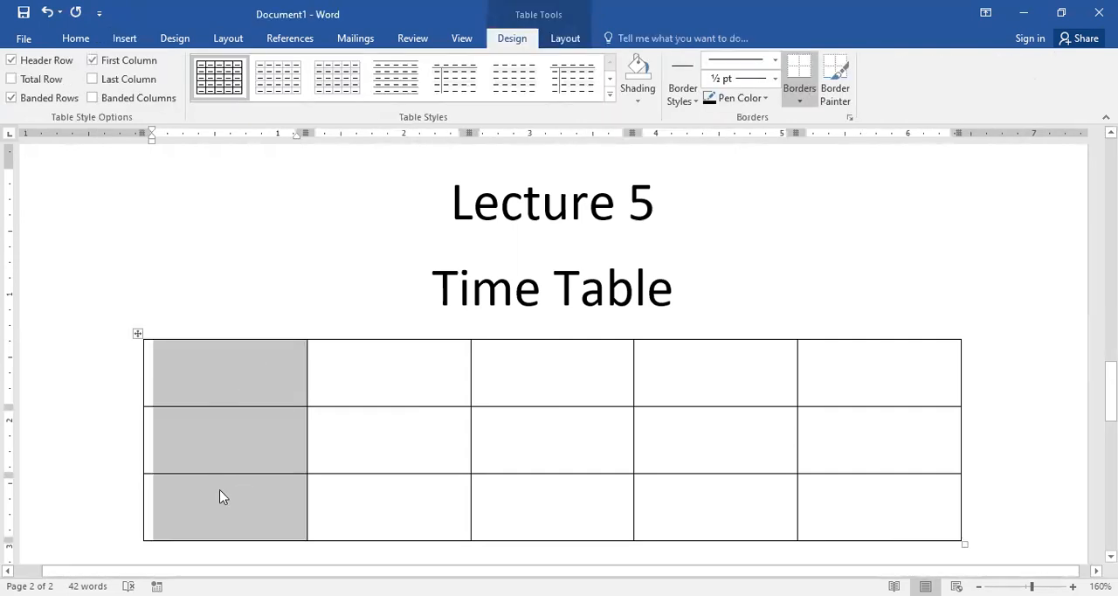
click(290, 417)
drag(225, 370, 860, 395)
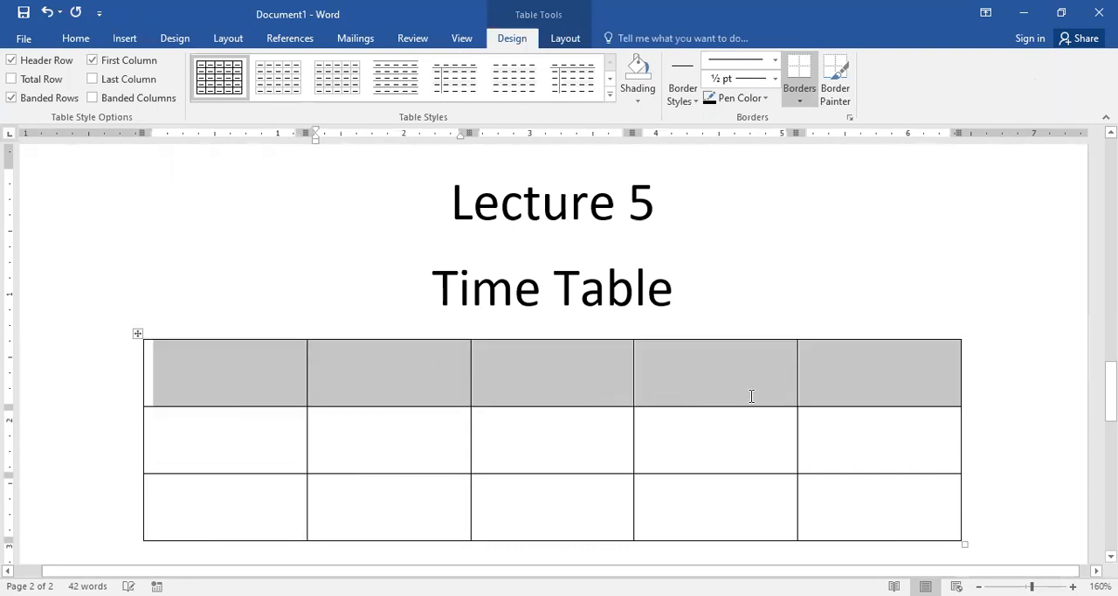
Step: Fill the table's first row with A, B, C, D and E
click(259, 387)
text(A)
key(Tab)
text(B)
key(Tab)
text(C)
key(Tab)
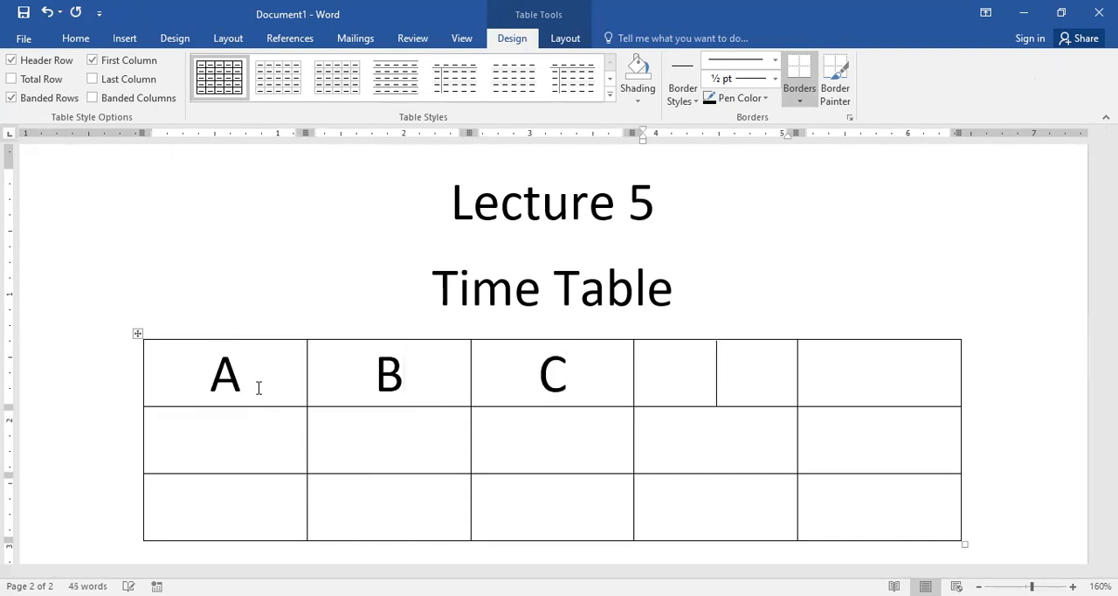
text(D)
key(Tab)
text(E)
key(Tab)
Step: Fill the table's second row with F, G, J, C and Z
text(F)
key(Tab)
text(G)
key(Tab)
text(J)
key(Tab)
text(C)
key(Tab)
text(Z)
key(Tab)
Step: Fill the table's third row with X, C, V, N and M
text(X)
key(Tab)
text(C)
key(Tab)
text(V)
key(Tab)
text(N)
key(Tab)
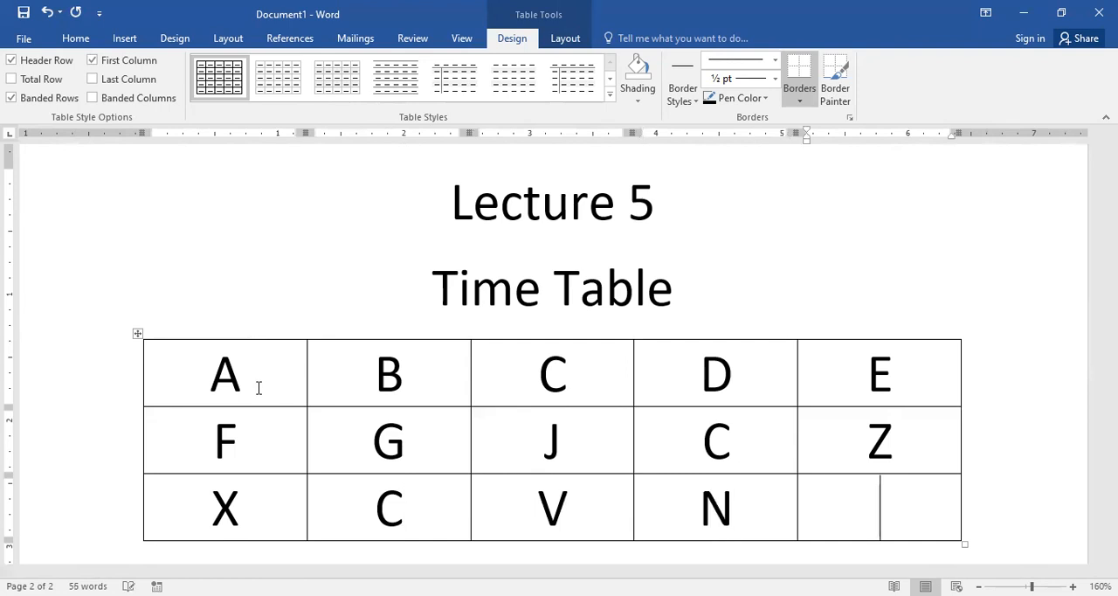
text(M)
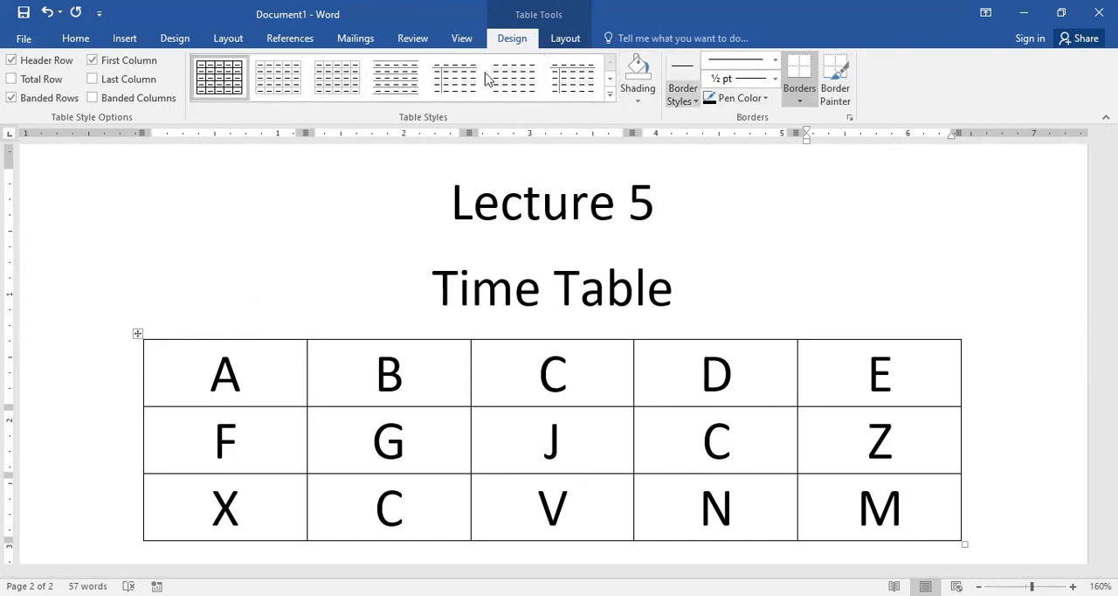
Step: Compare the page layout commands with the table layout tools, and return to the table design options
click(125, 41)
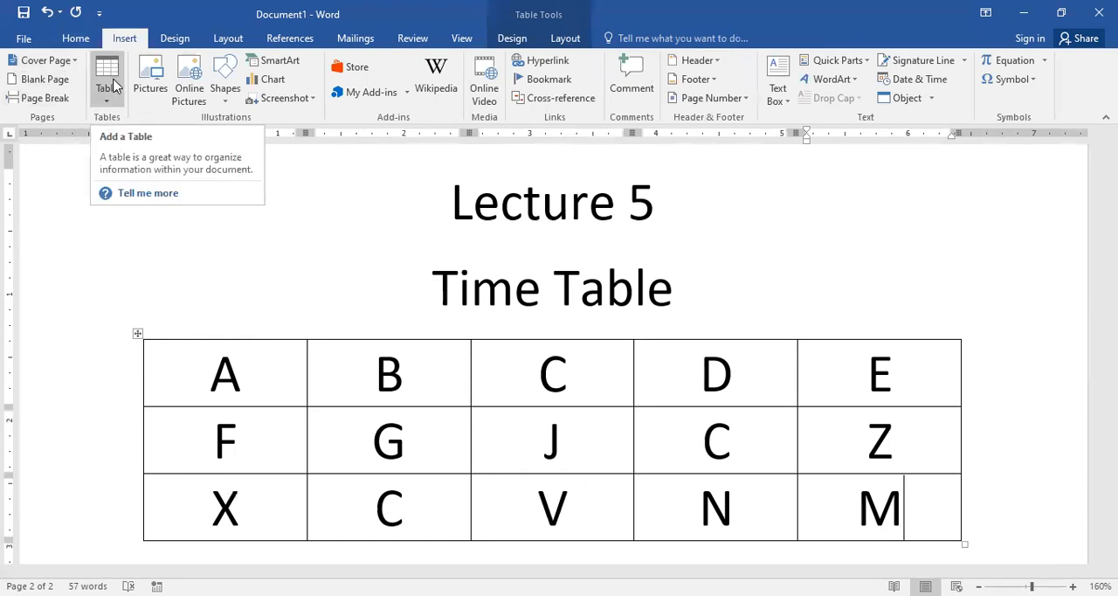
click(231, 41)
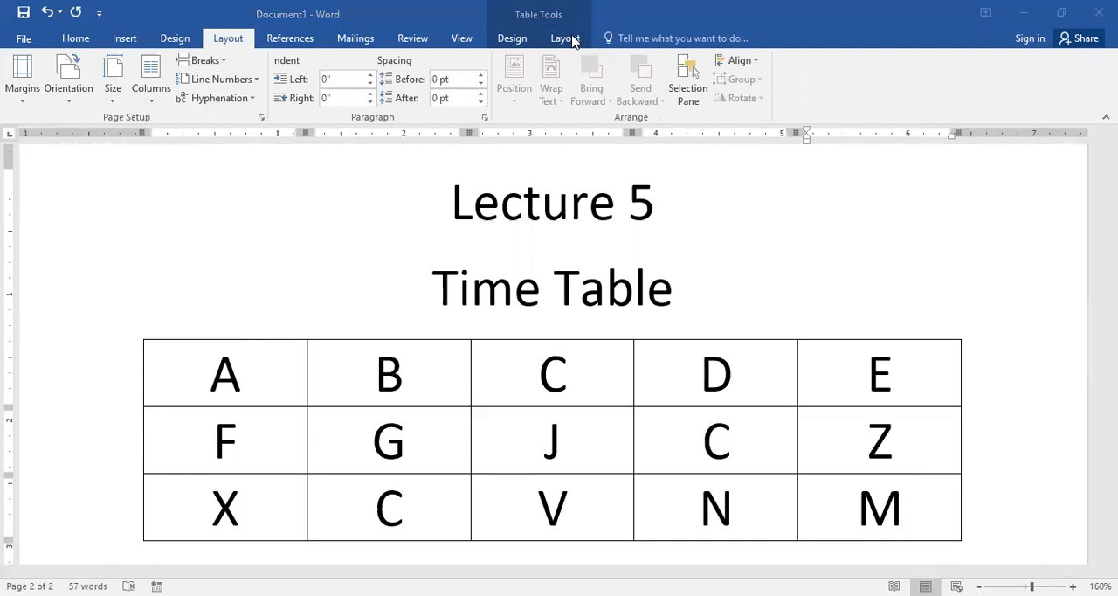
click(568, 39)
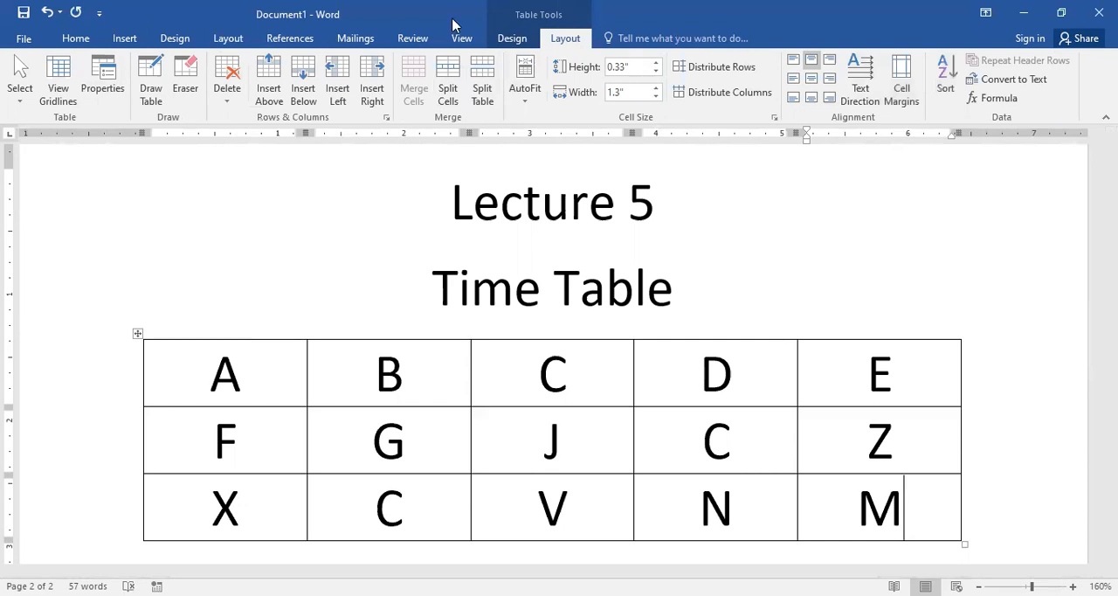
click(515, 40)
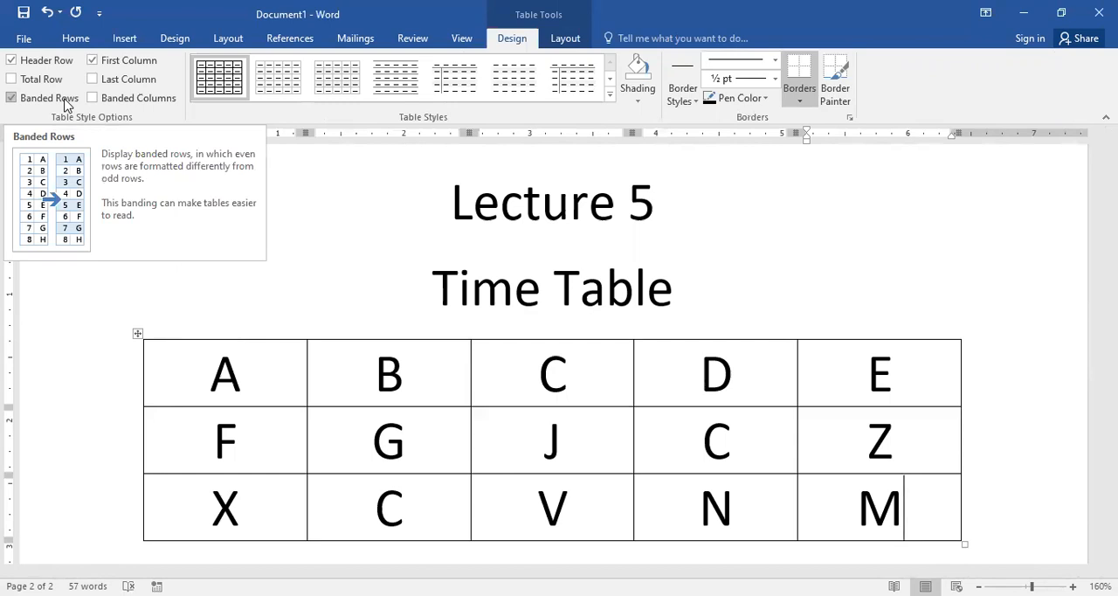
Step: Shade the table's first and third rows with the standard red colour
click(255, 454)
drag(193, 392, 913, 377)
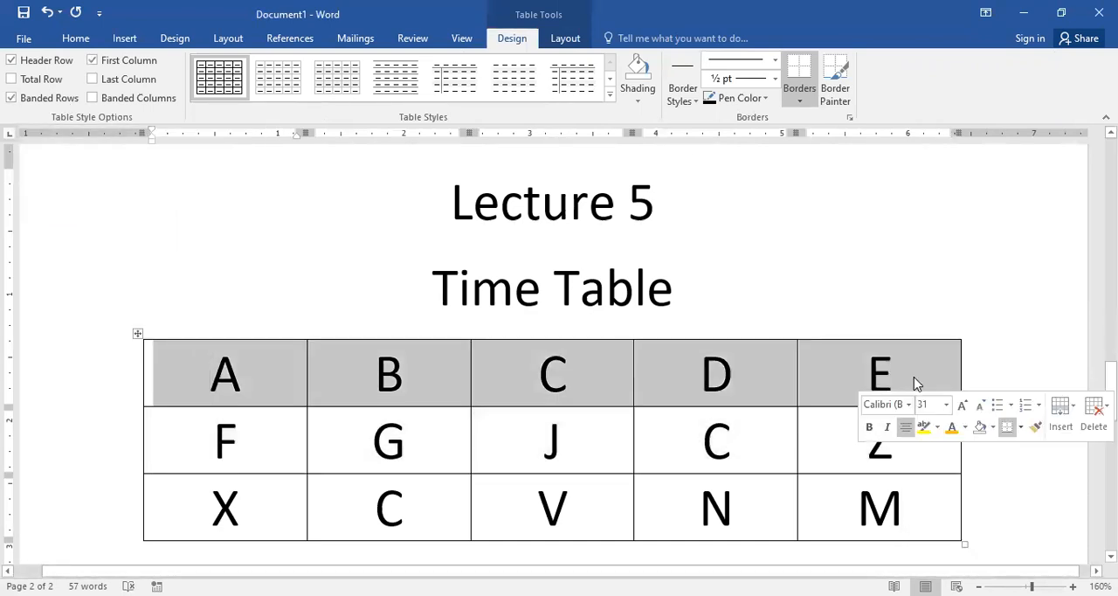
drag(247, 514, 880, 511)
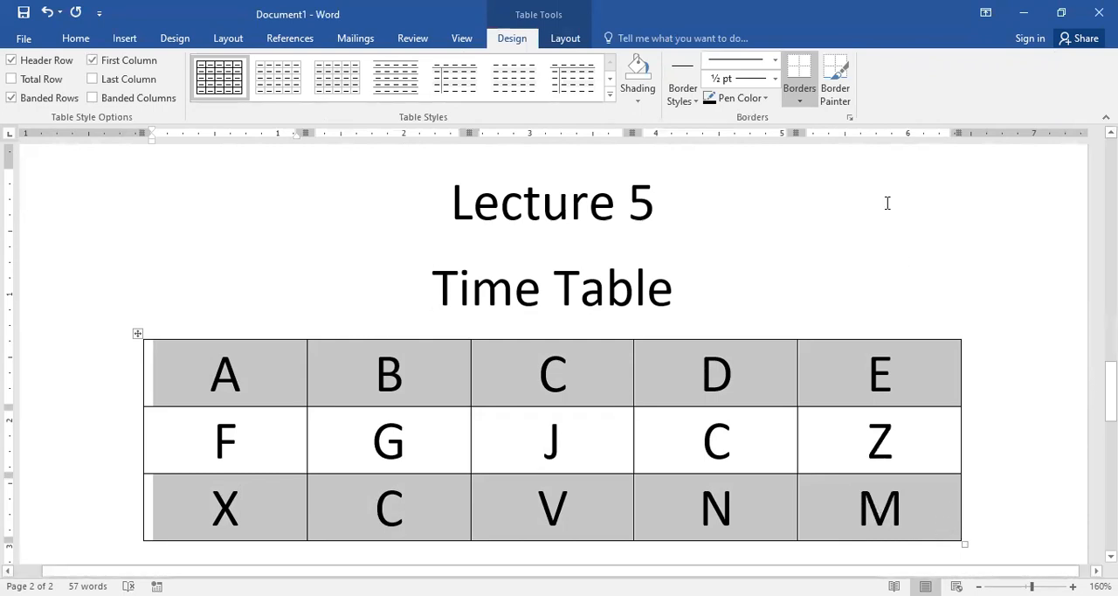
click(631, 90)
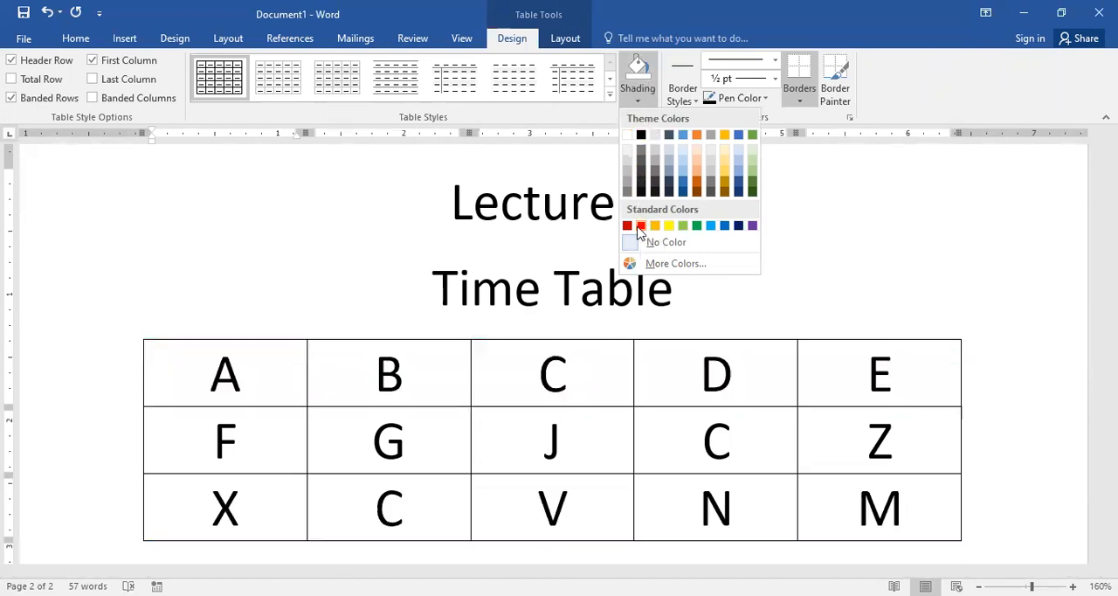
click(640, 226)
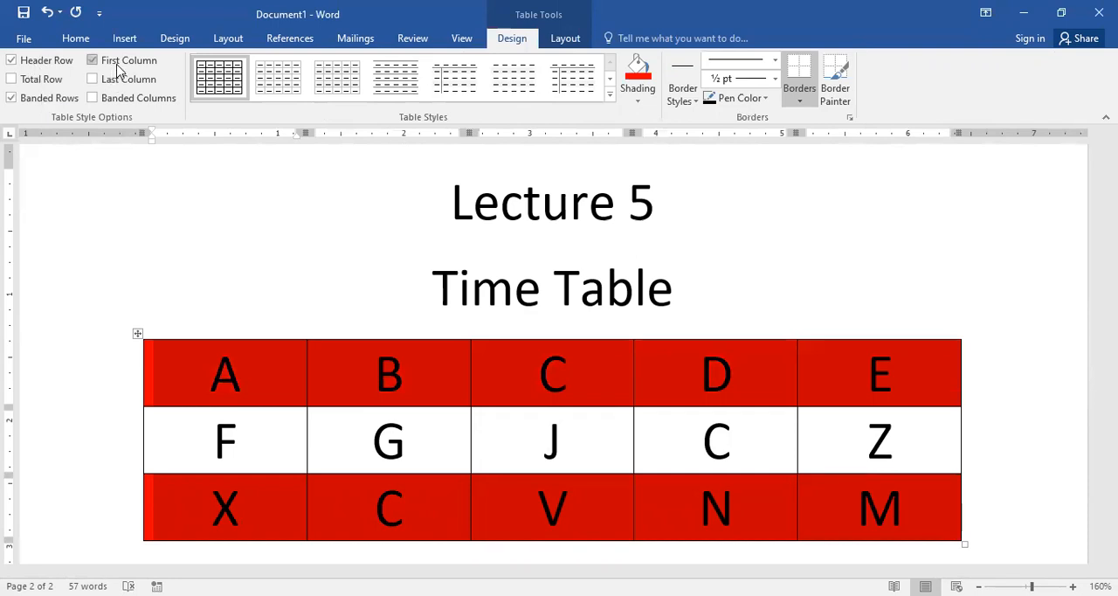
Step: Apply the green grid table style with a solid green header row and first column, and turn off its banded rows
click(89, 63)
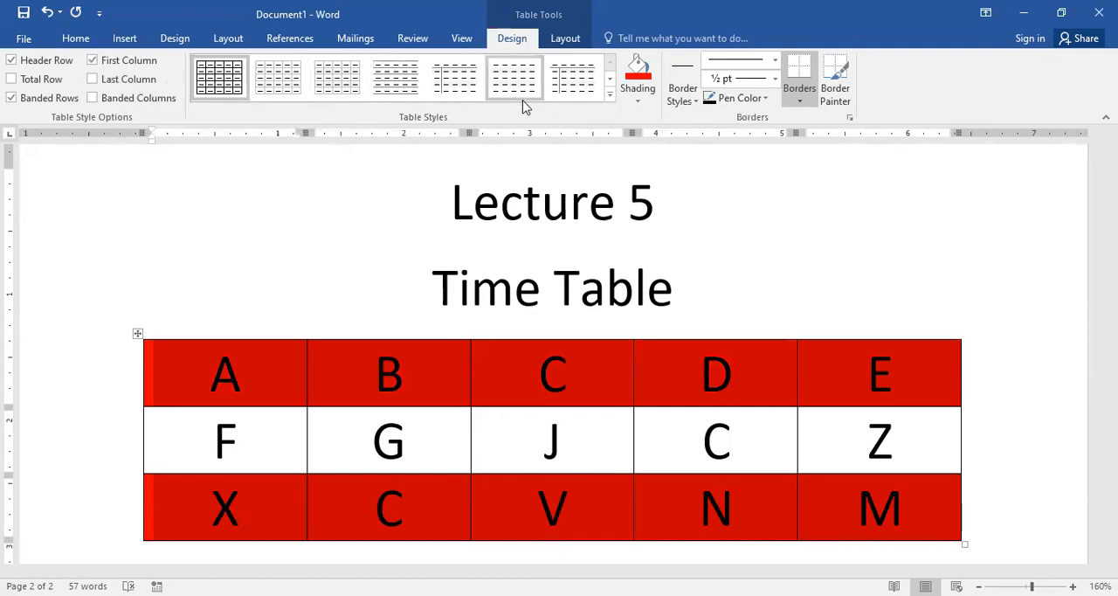
click(609, 98)
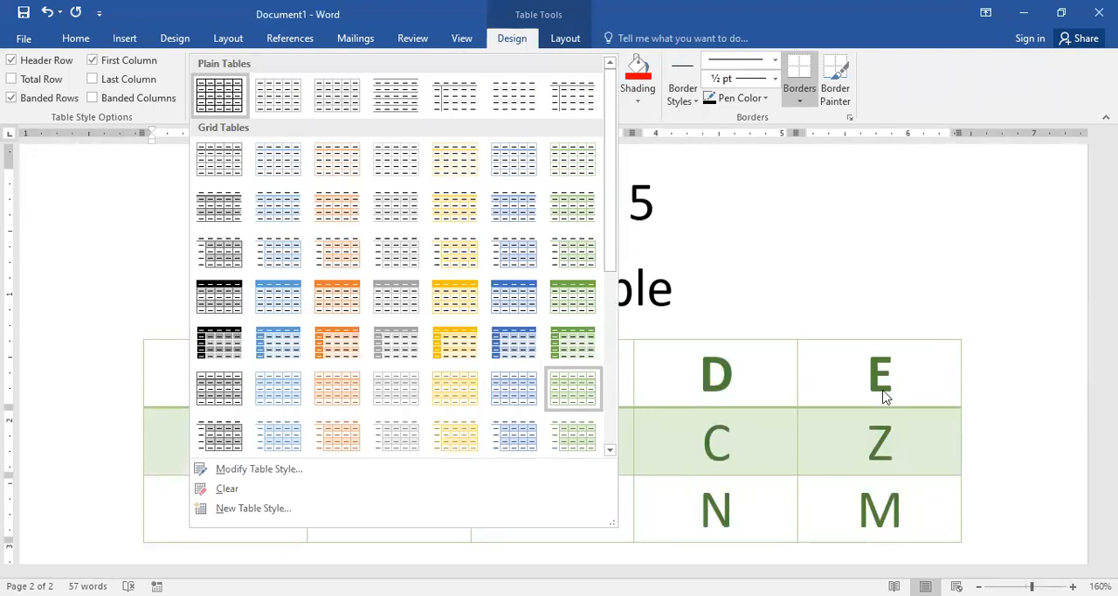
click(573, 343)
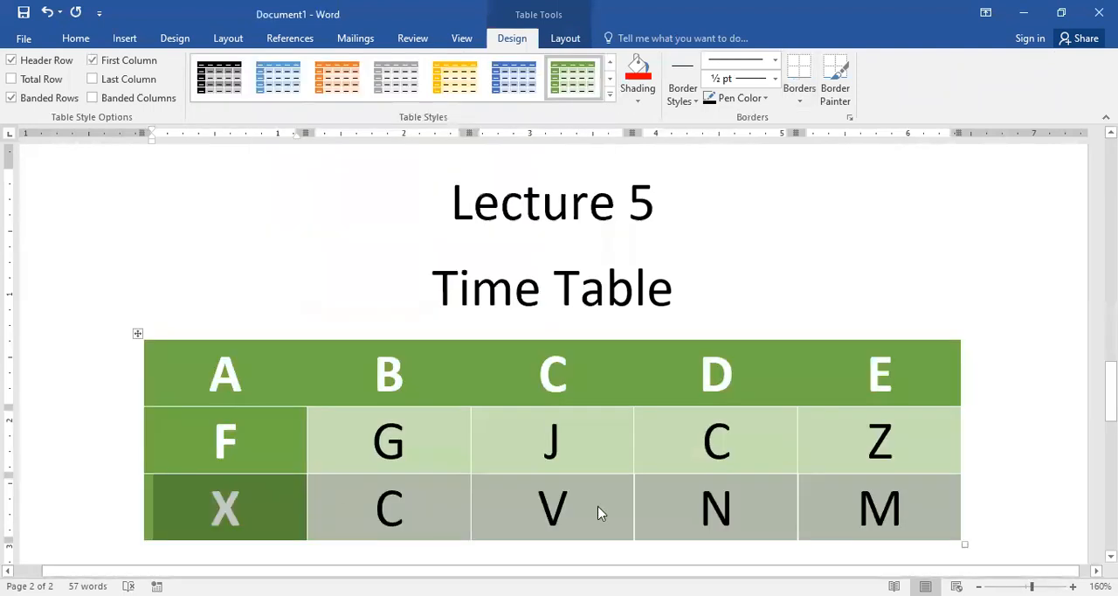
click(18, 99)
click(547, 444)
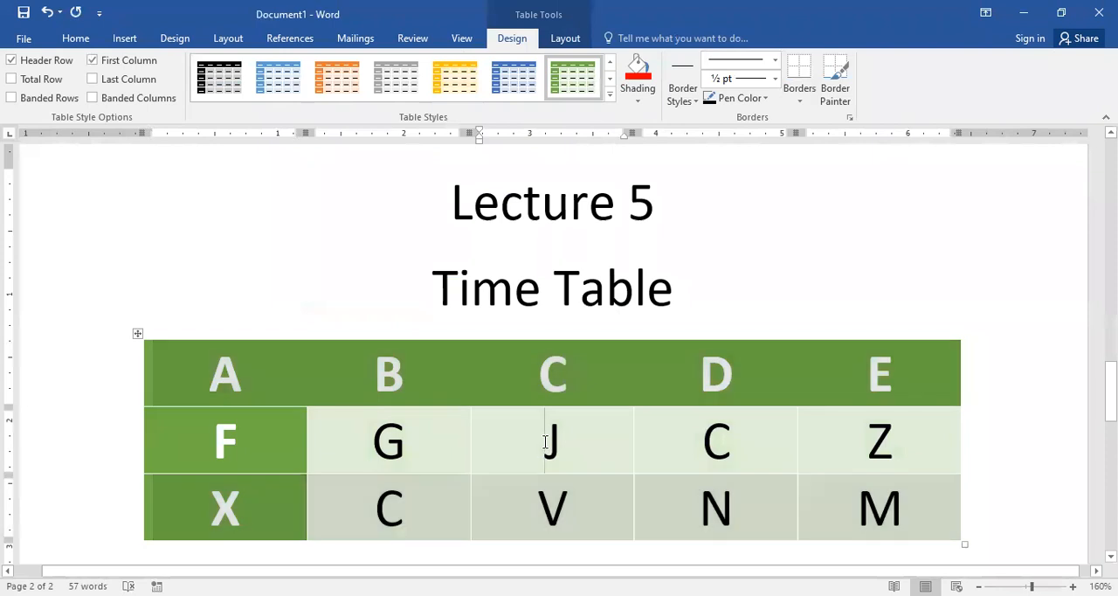
Step: Toggle the table's header row, first column and banded rows formatting to compare their effects, ending with banded rows off
click(12, 60)
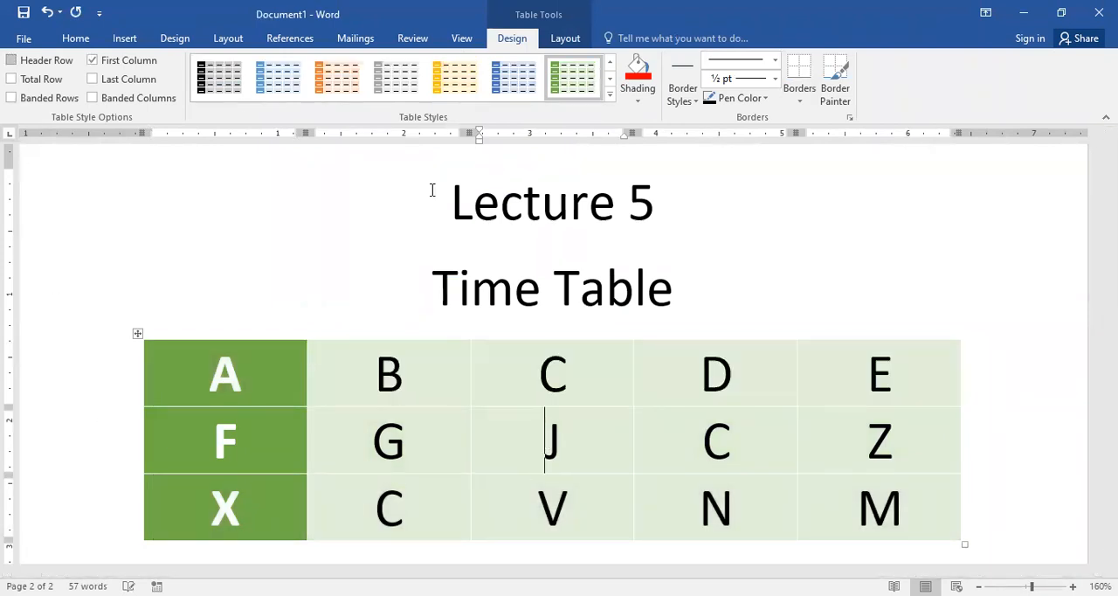
click(13, 60)
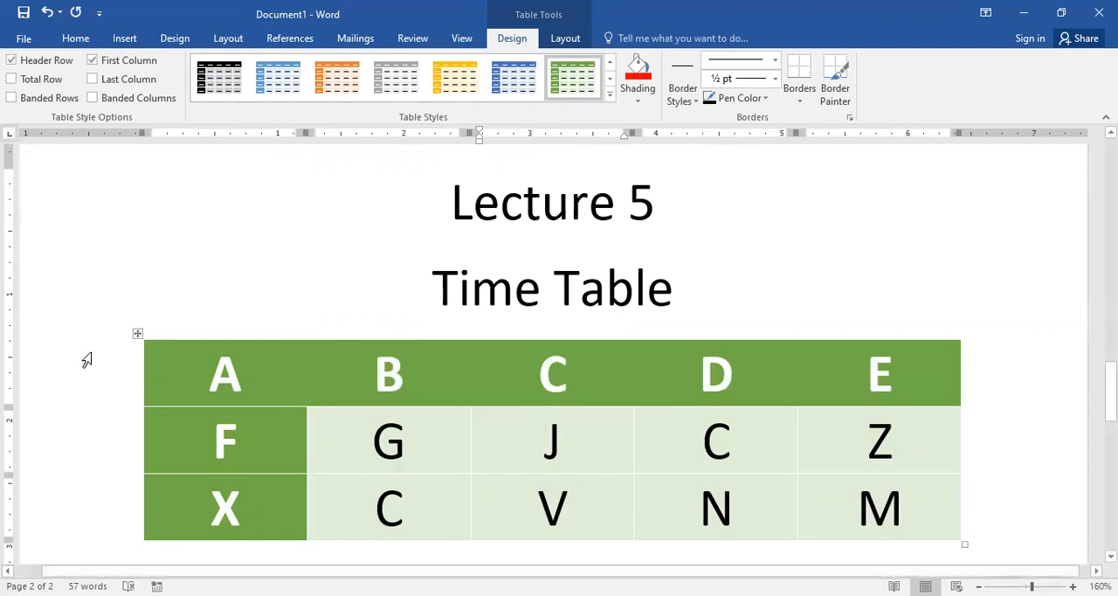
click(12, 62)
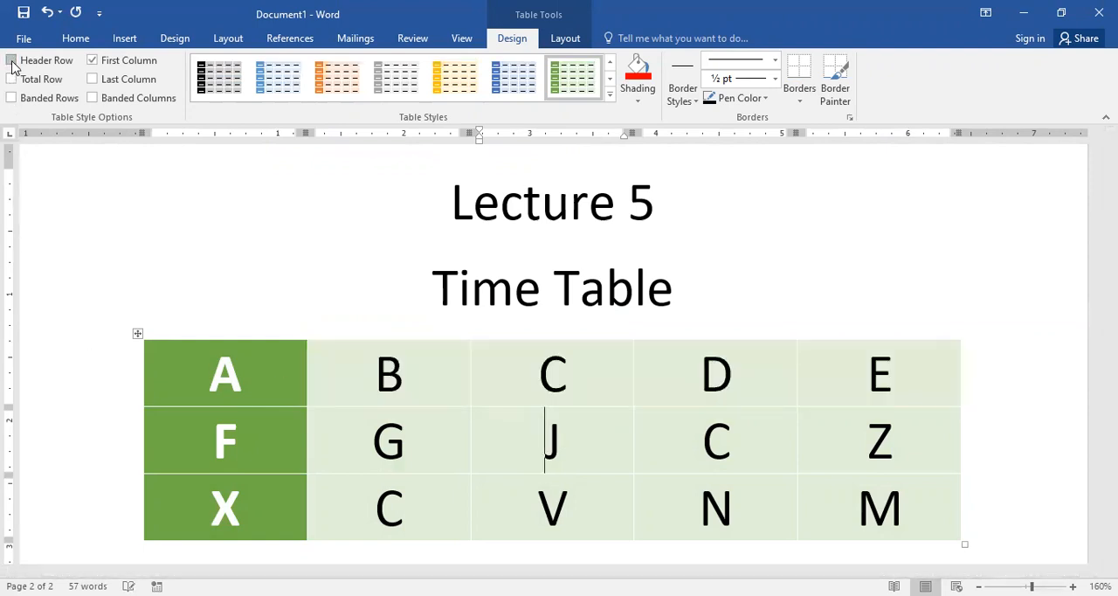
click(91, 61)
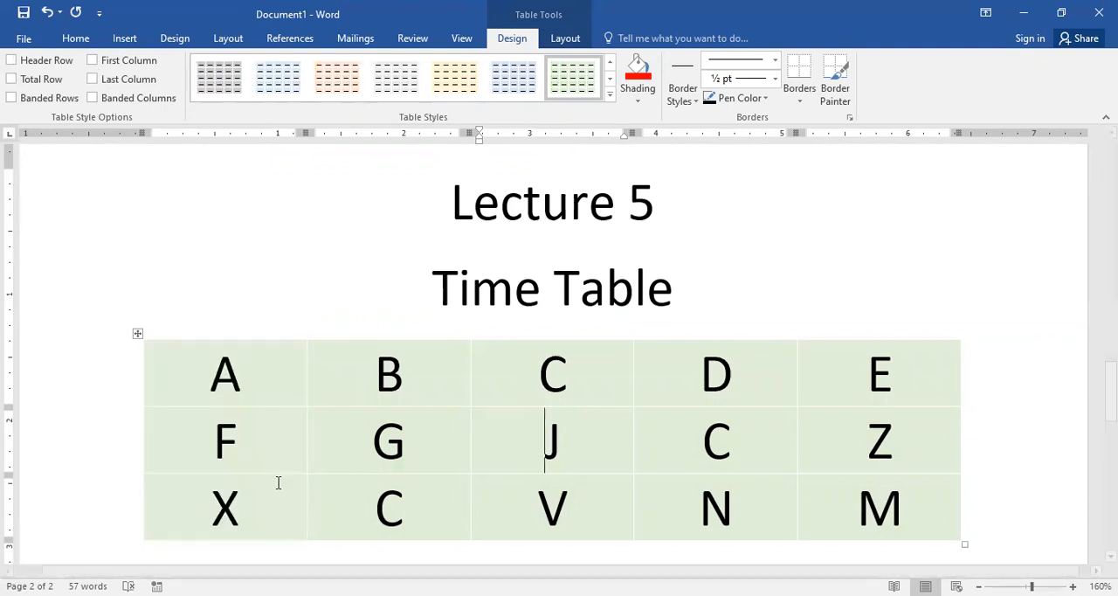
click(92, 61)
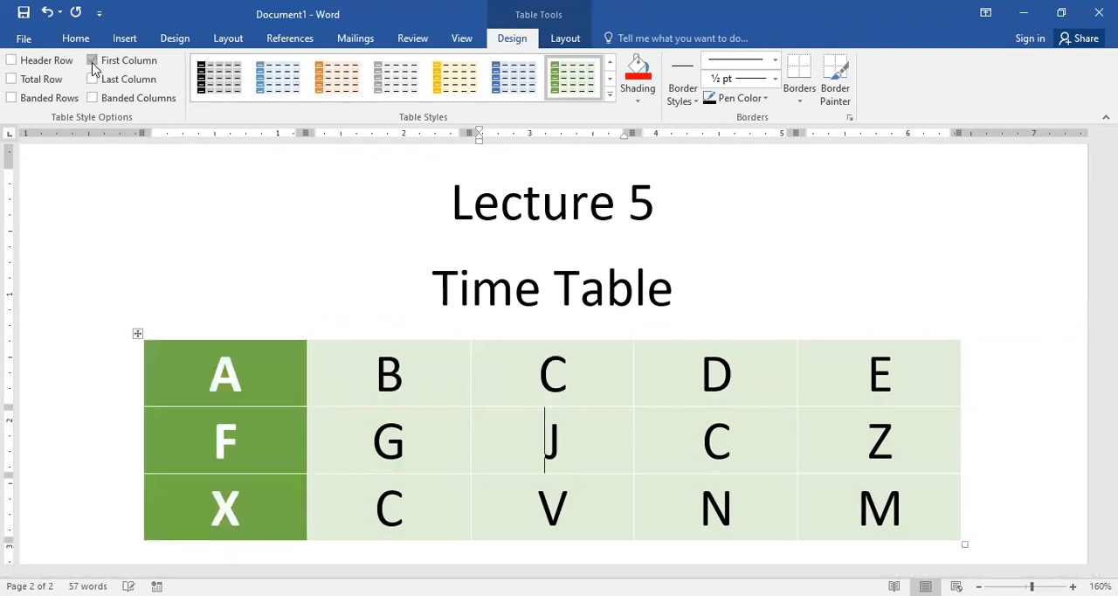
click(37, 61)
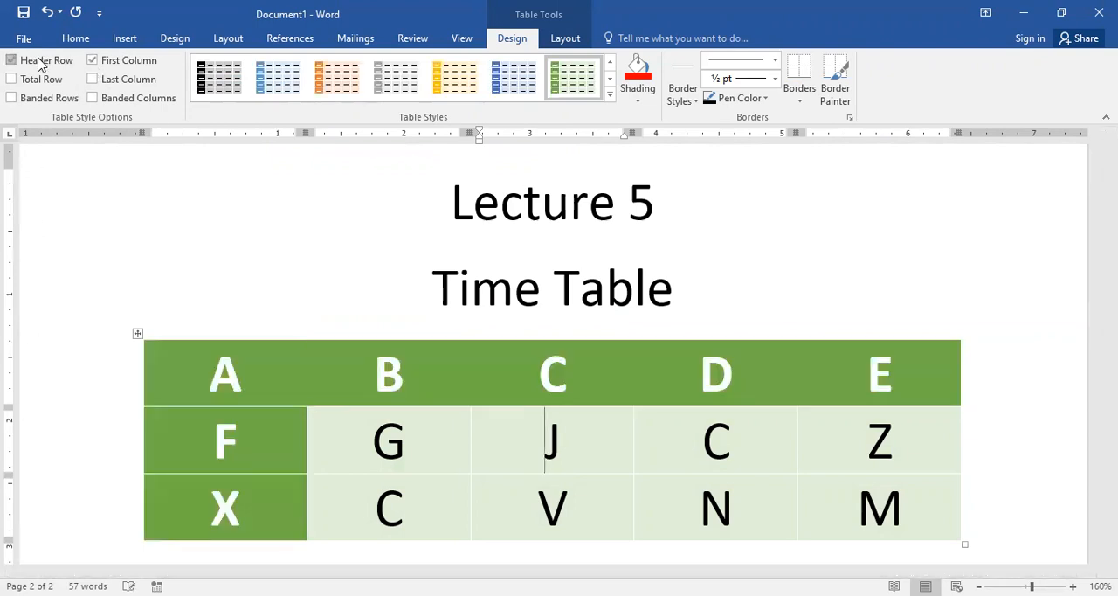
click(24, 99)
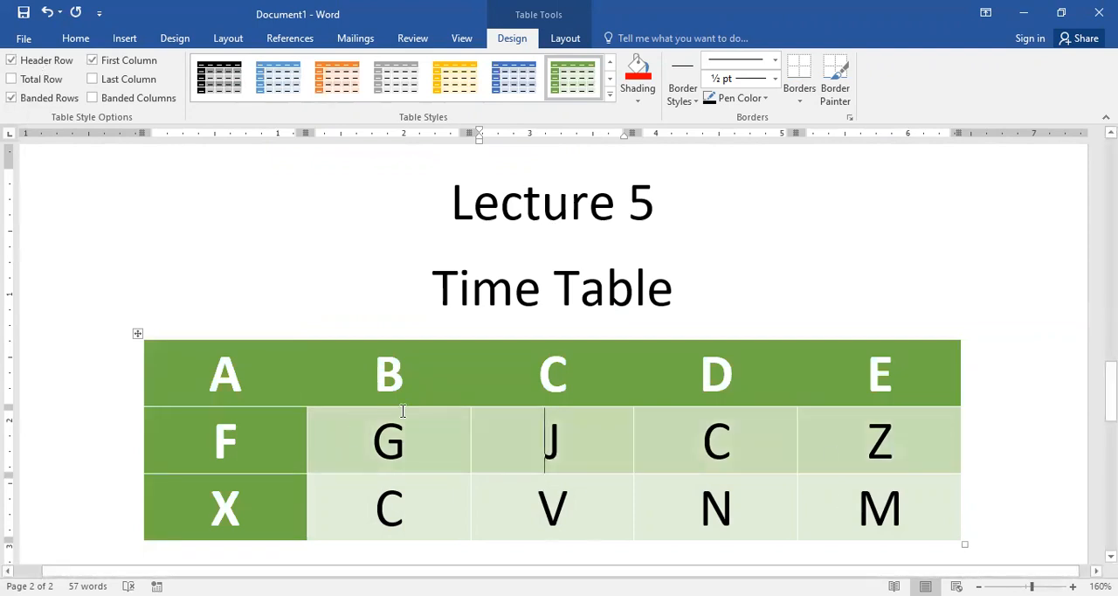
click(12, 99)
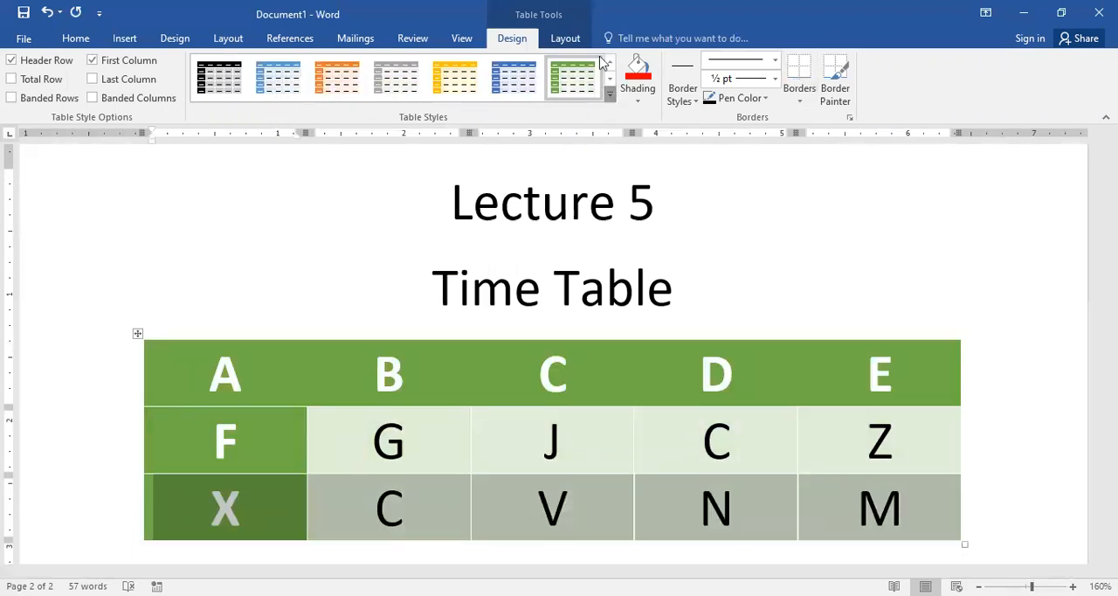
Step: Clear the table style from the time table, and select all its cells
click(609, 98)
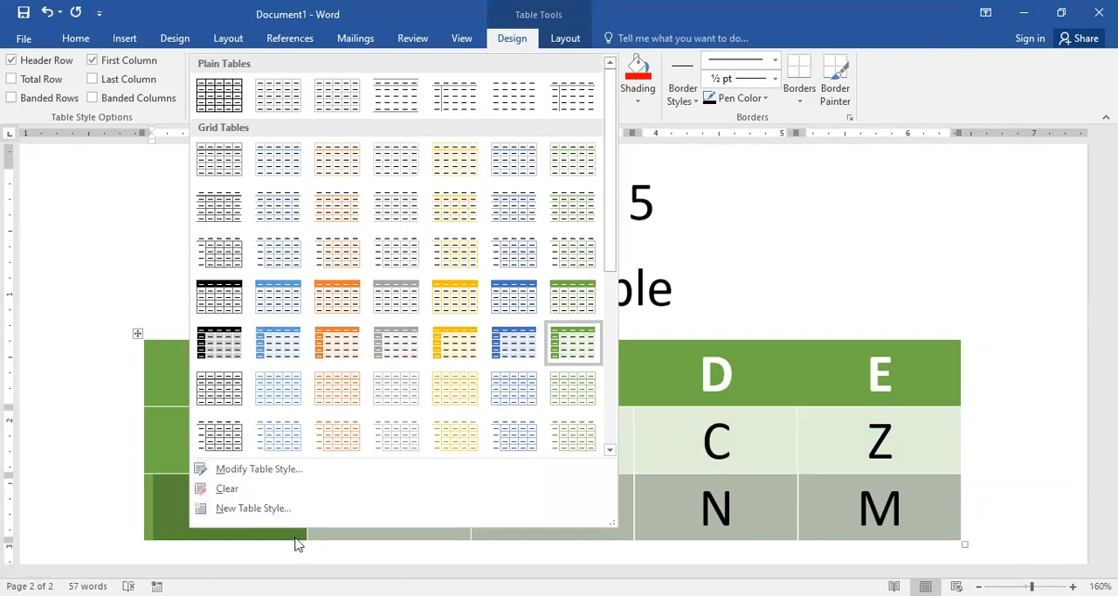
click(251, 495)
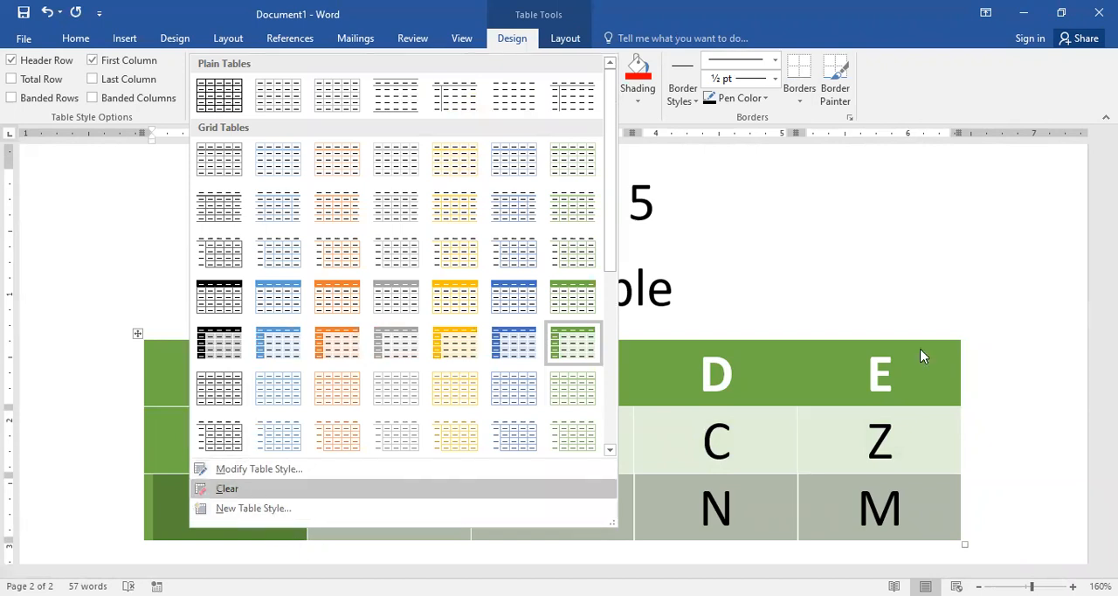
click(528, 330)
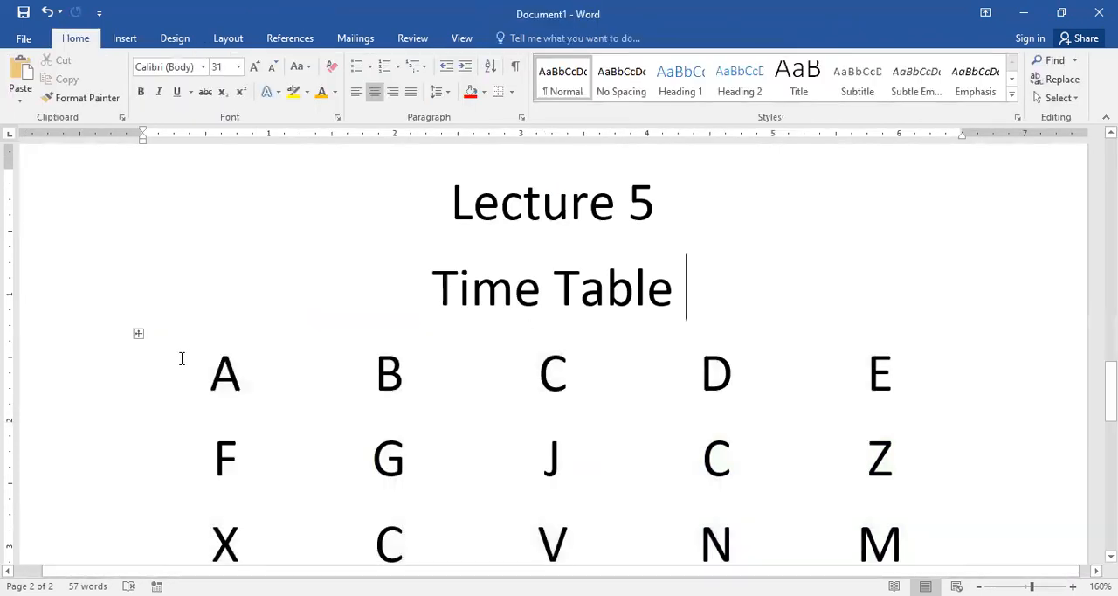
scroll(319, 358, down, 3)
scroll(318, 359, up, 2)
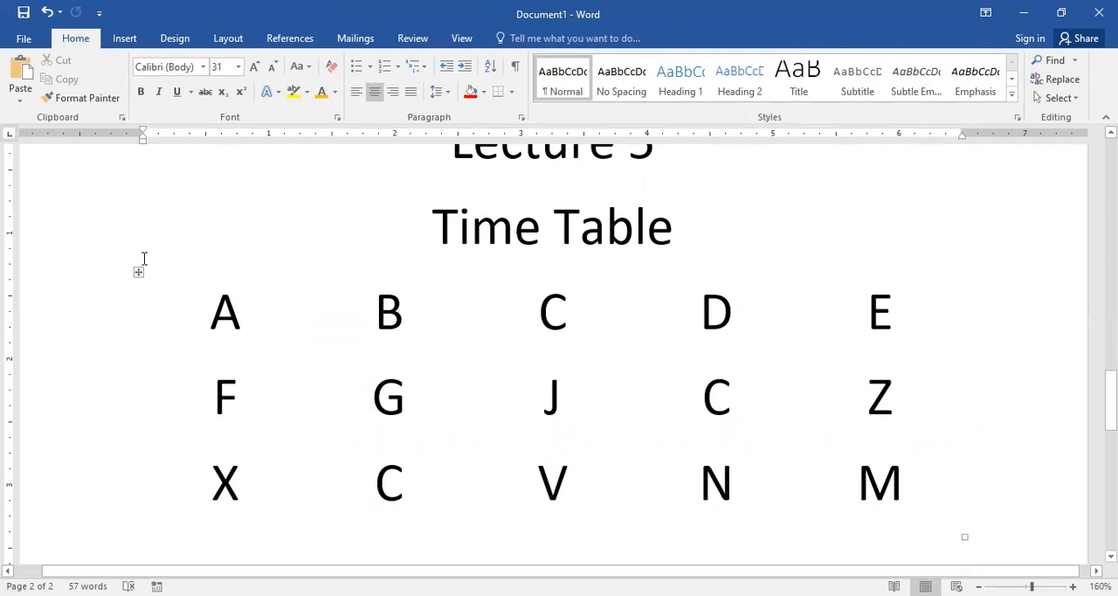
drag(177, 282, 1014, 511)
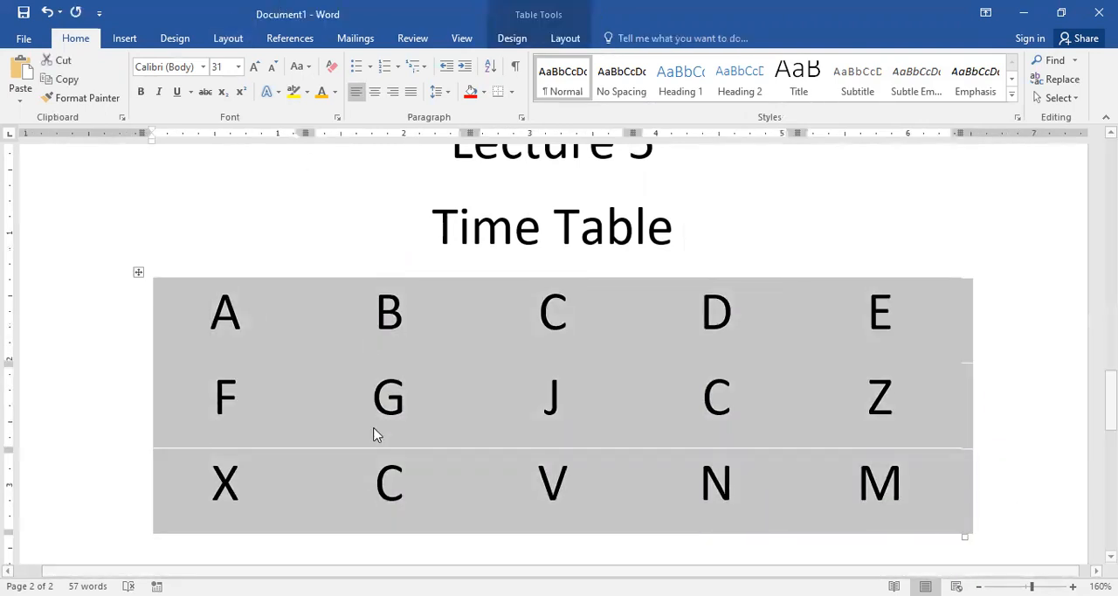
Step: Undo the style changes back to the red-shaded first and third rows, and select the whole table with its design options shown
click(295, 343)
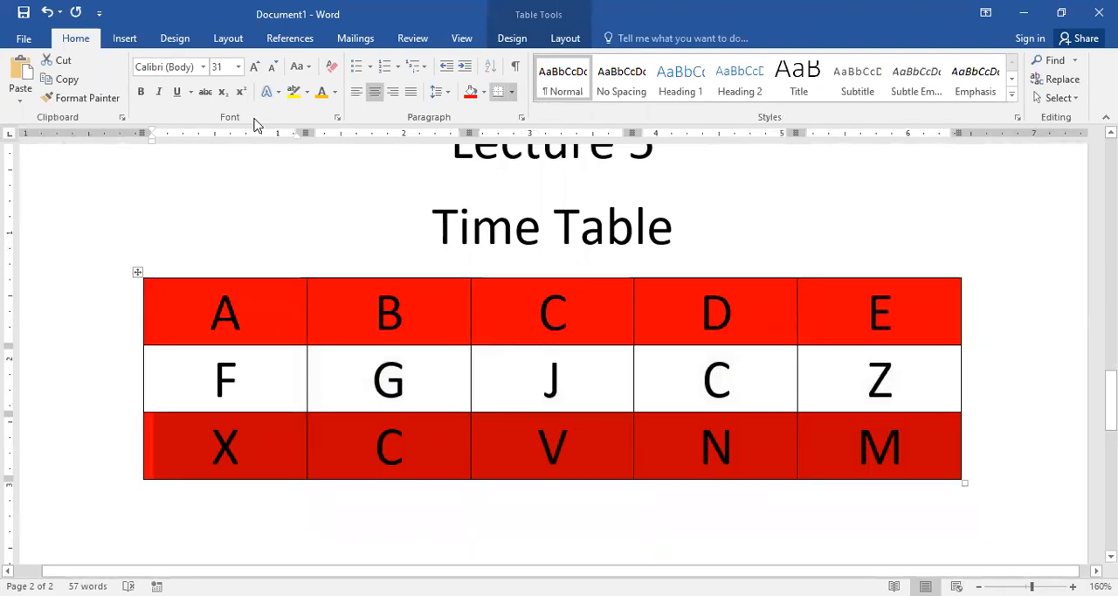
click(187, 294)
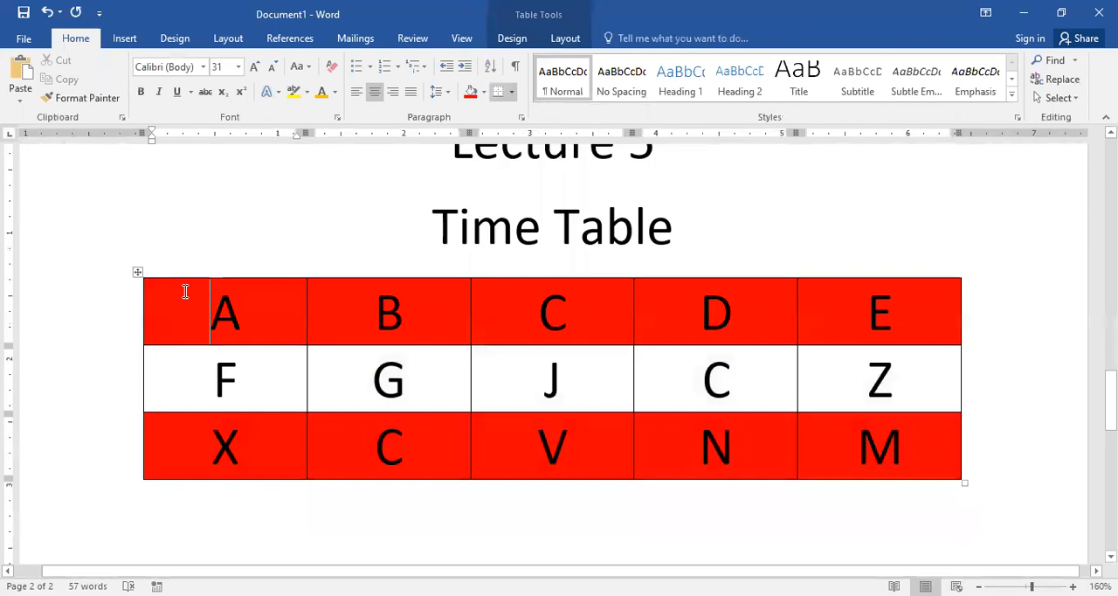
click(138, 271)
click(512, 38)
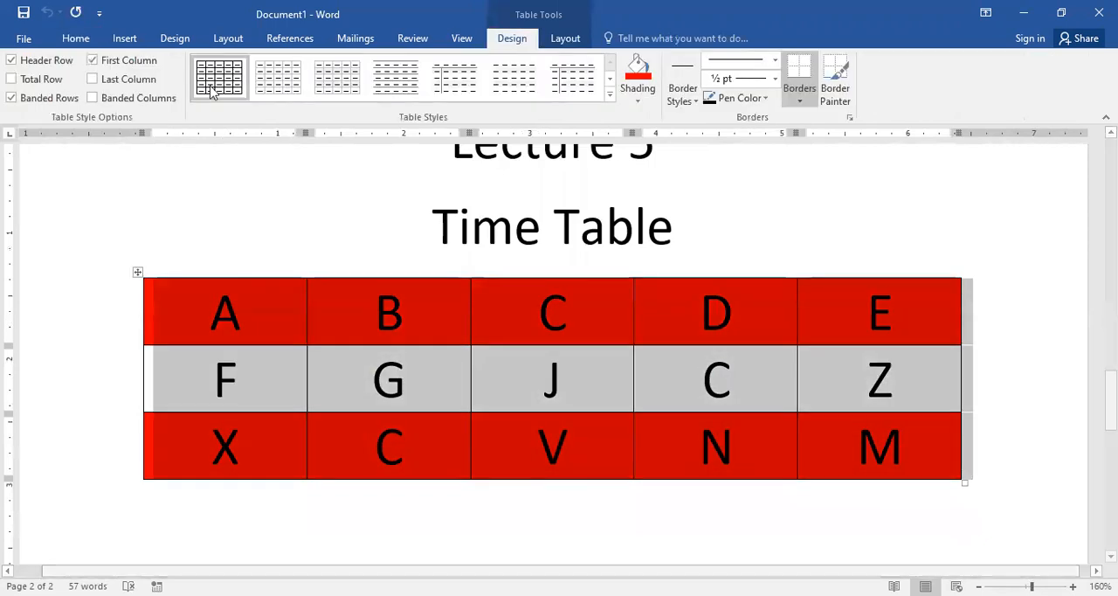
Step: Shade the second row's J cell with standard yellow and its C cell with standard green
drag(487, 386, 567, 373)
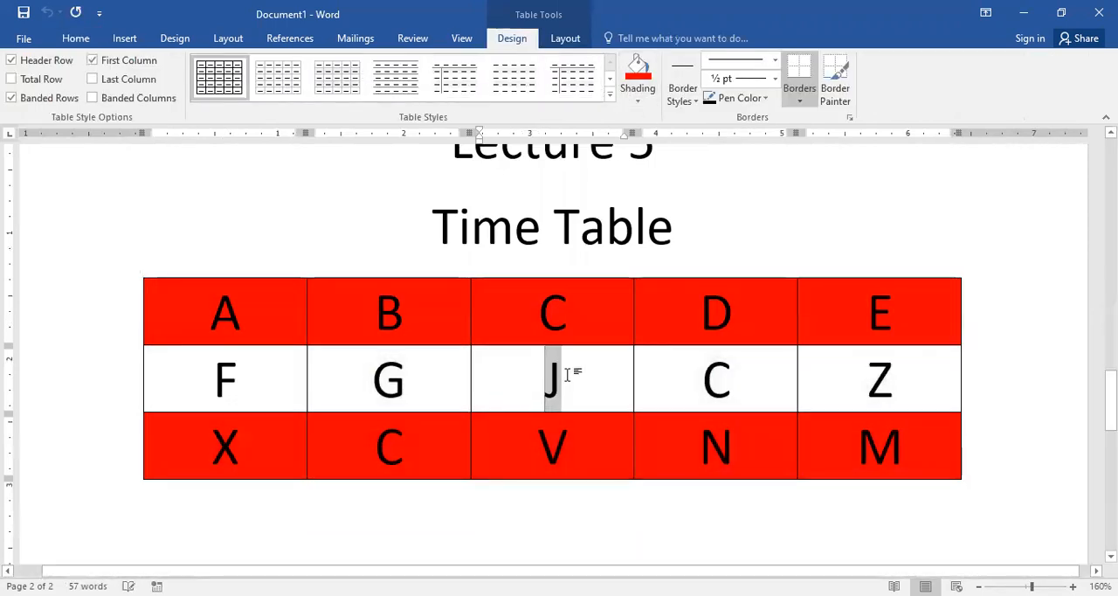
click(473, 407)
click(472, 408)
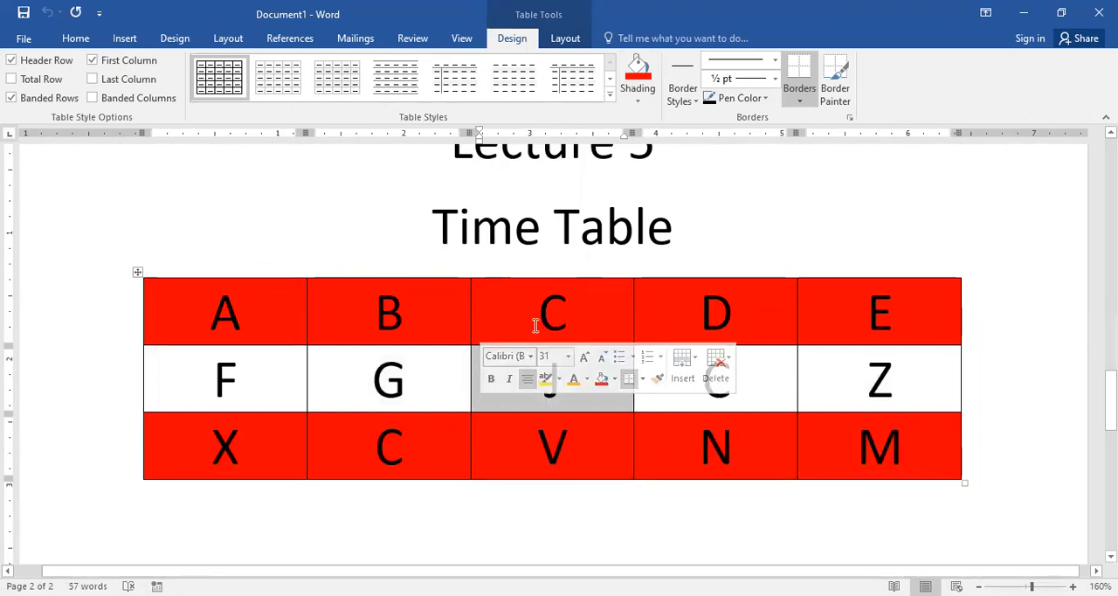
click(635, 89)
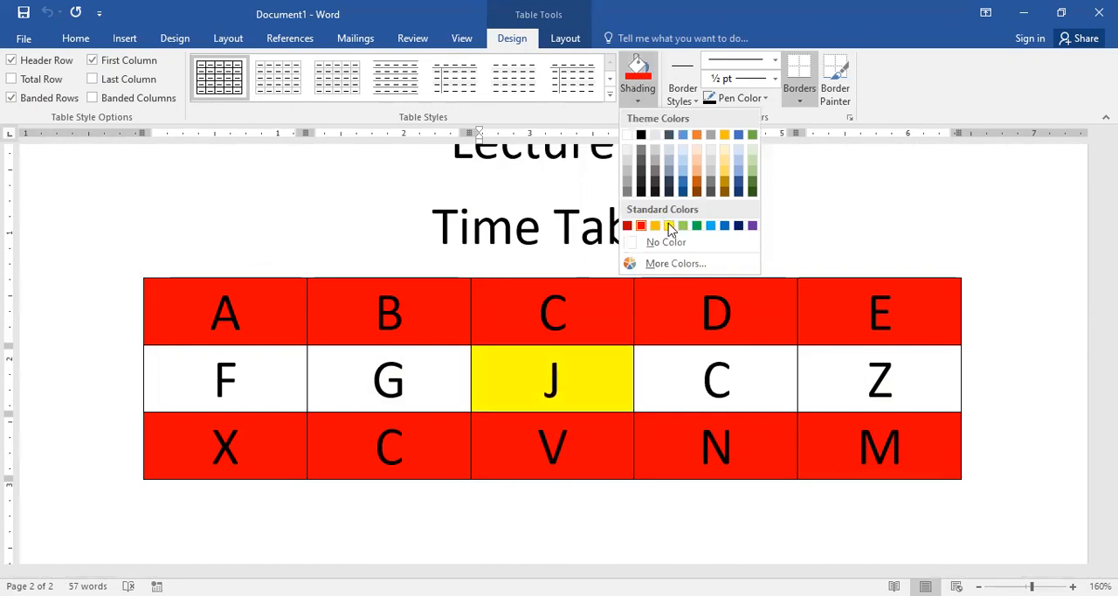
click(638, 394)
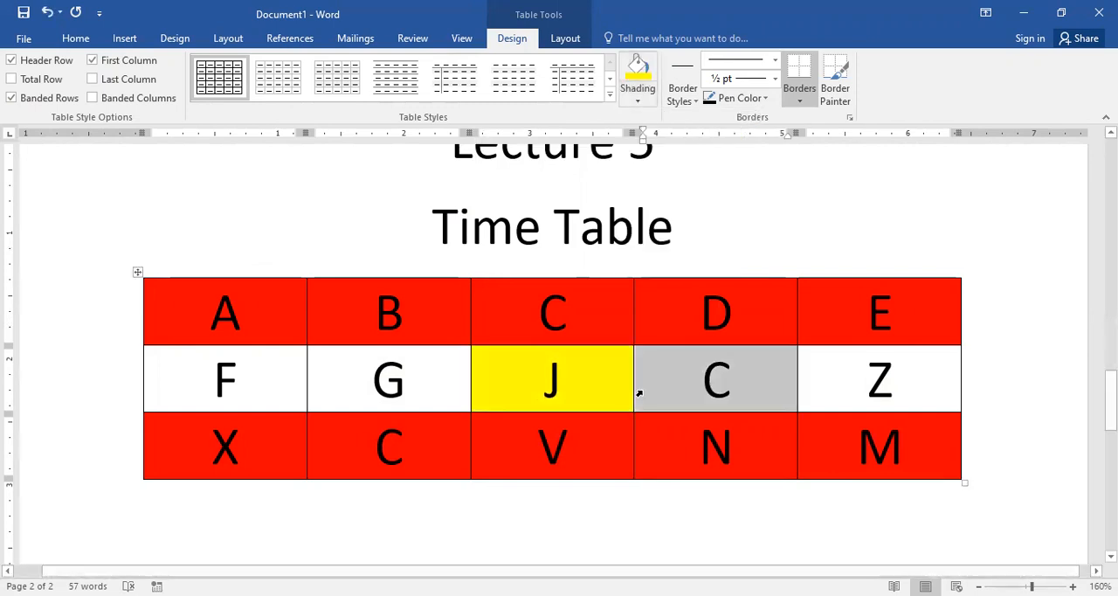
click(648, 100)
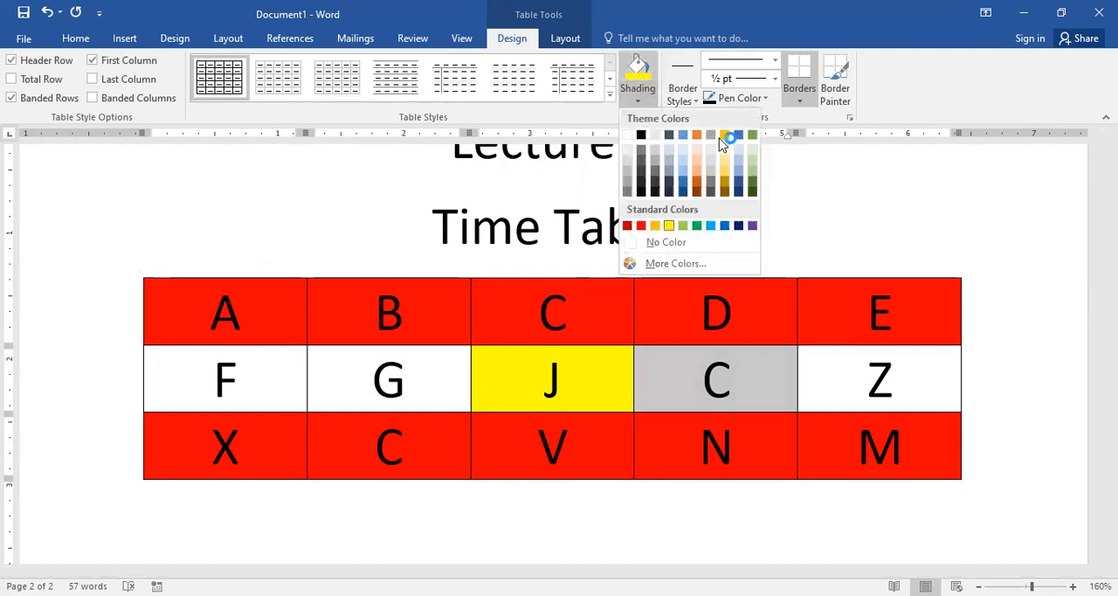
click(696, 226)
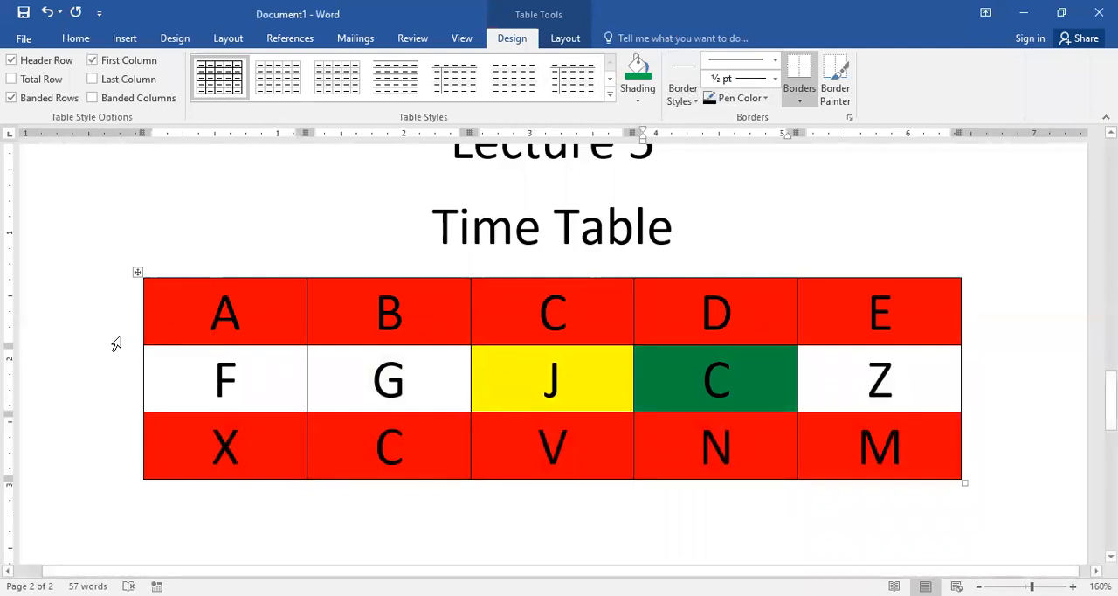
Step: Paint the blue 1½ pt single-line border style along the table's left and top edges and both sides of the D column
click(146, 336)
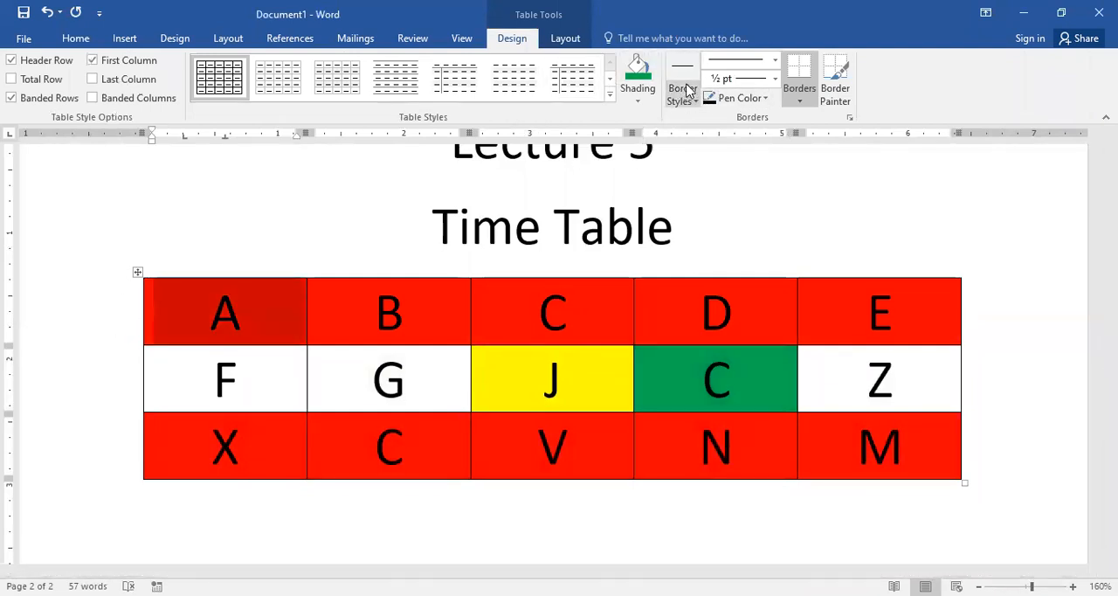
click(689, 90)
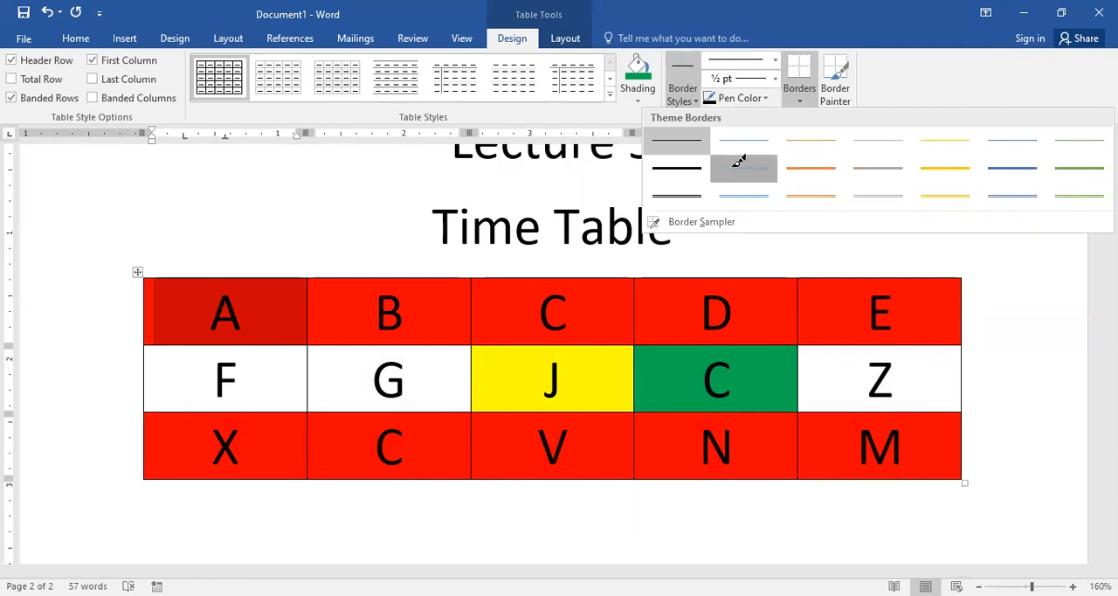
click(137, 274)
mouse_move(145, 277)
mouse_down()
mouse_move(168, 437)
mouse_move(147, 469)
mouse_move(135, 426)
mouse_up()
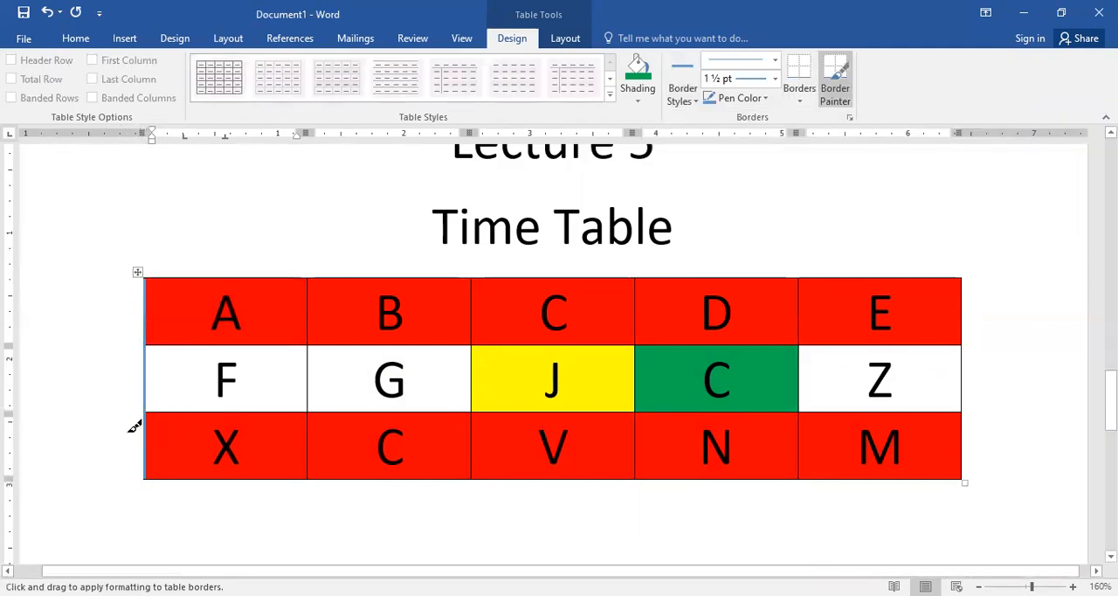
mouse_move(149, 276)
mouse_down()
mouse_move(769, 289)
mouse_move(800, 449)
mouse_up()
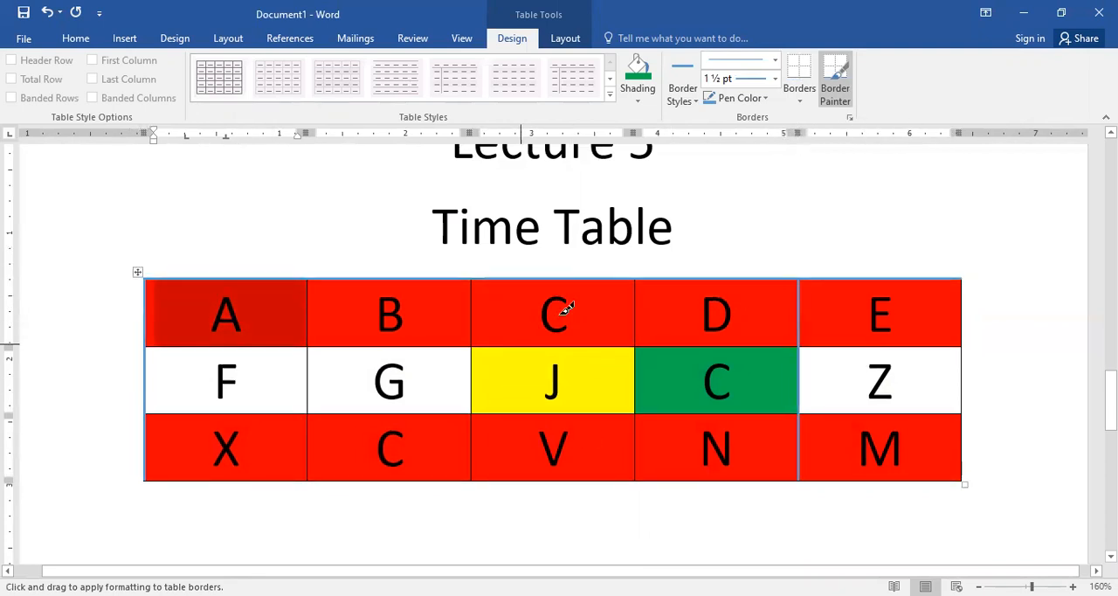
drag(638, 276, 638, 449)
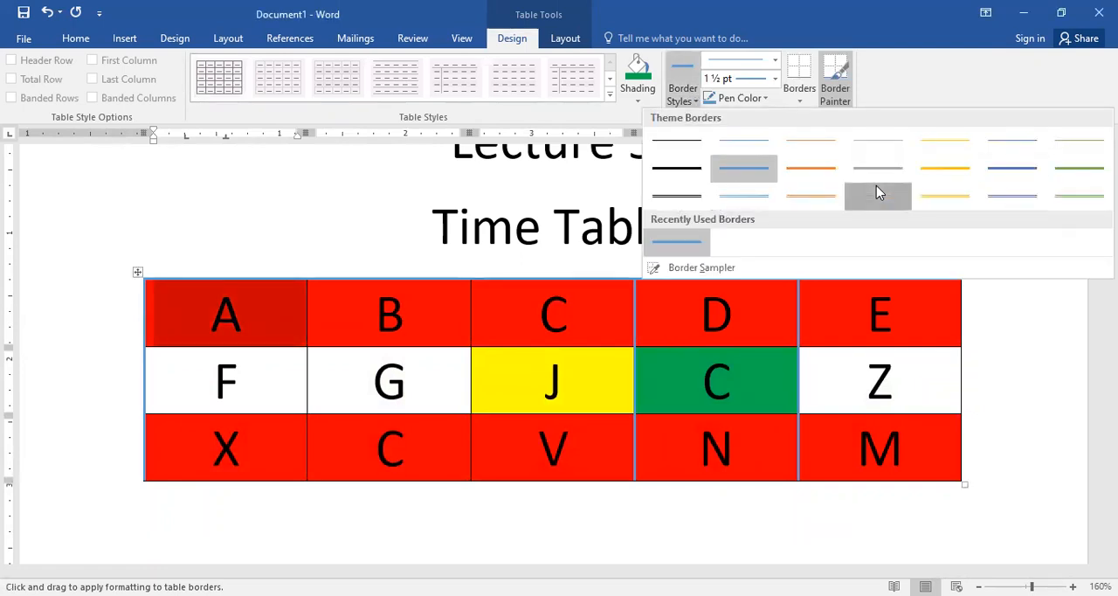
Step: Paint black ½ pt double-line borders between the second and third columns and below the first row's B and C cells
click(767, 102)
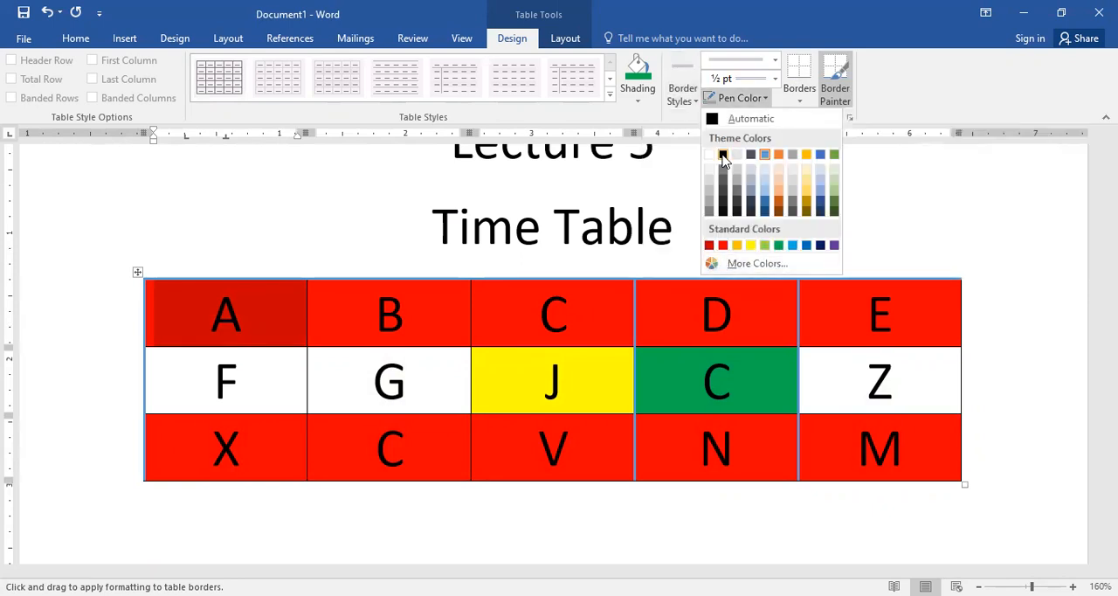
drag(473, 297, 472, 466)
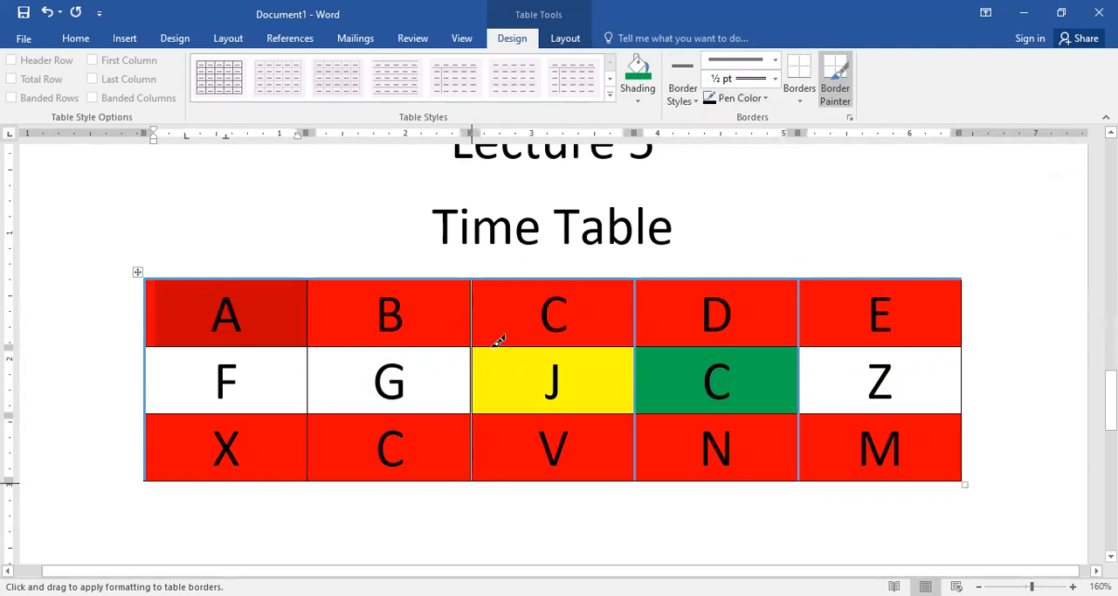
drag(481, 350, 629, 332)
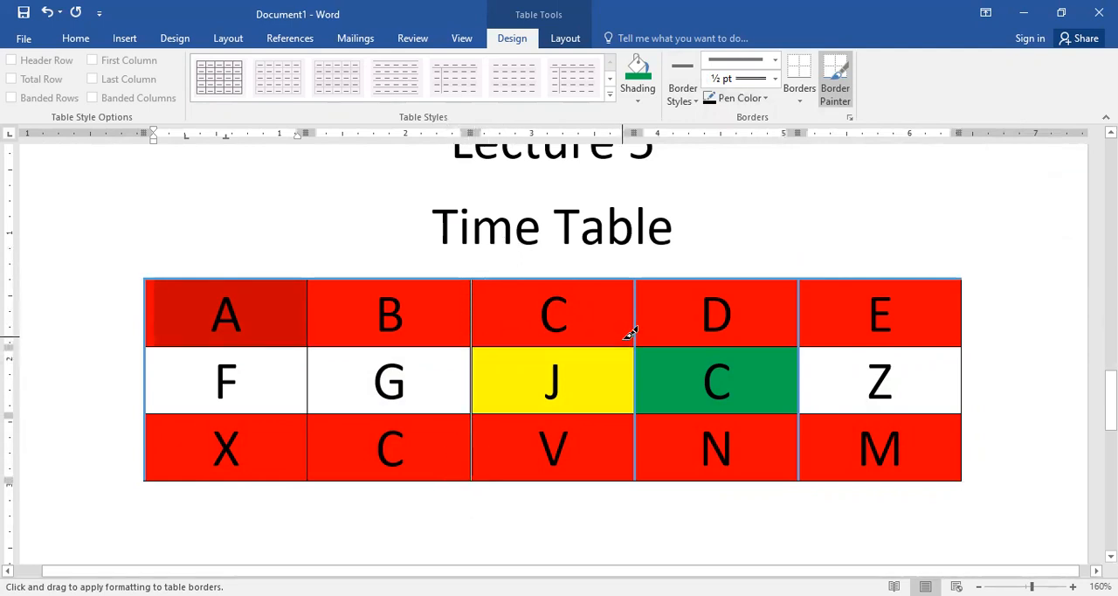
Step: Paint a black 1½ pt single line below D and E, and a 3 pt double line below the second row's C and Z cells
click(691, 92)
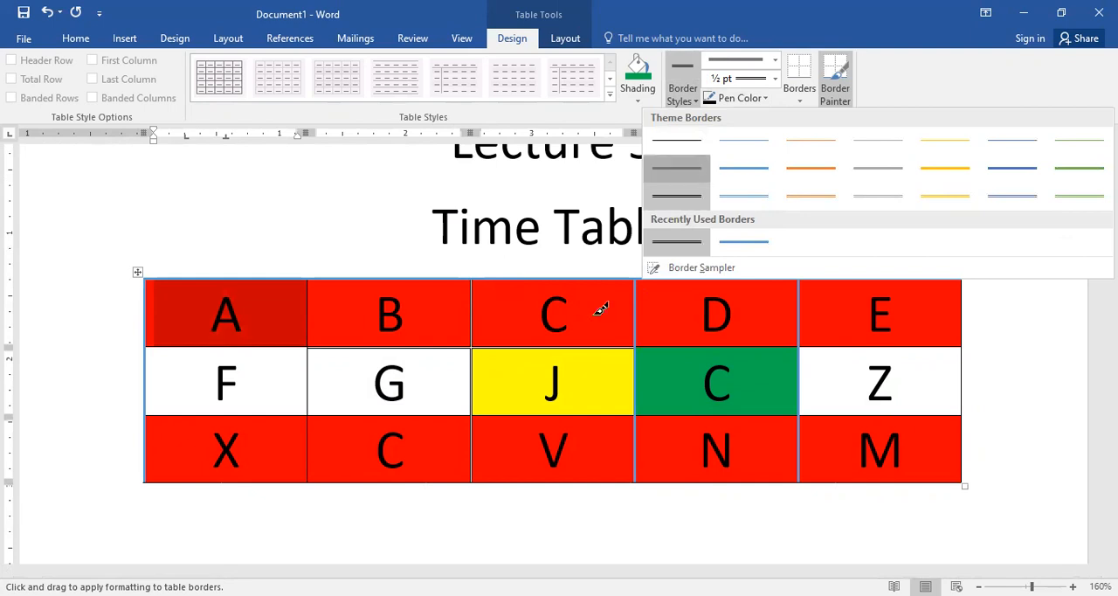
drag(641, 343, 807, 339)
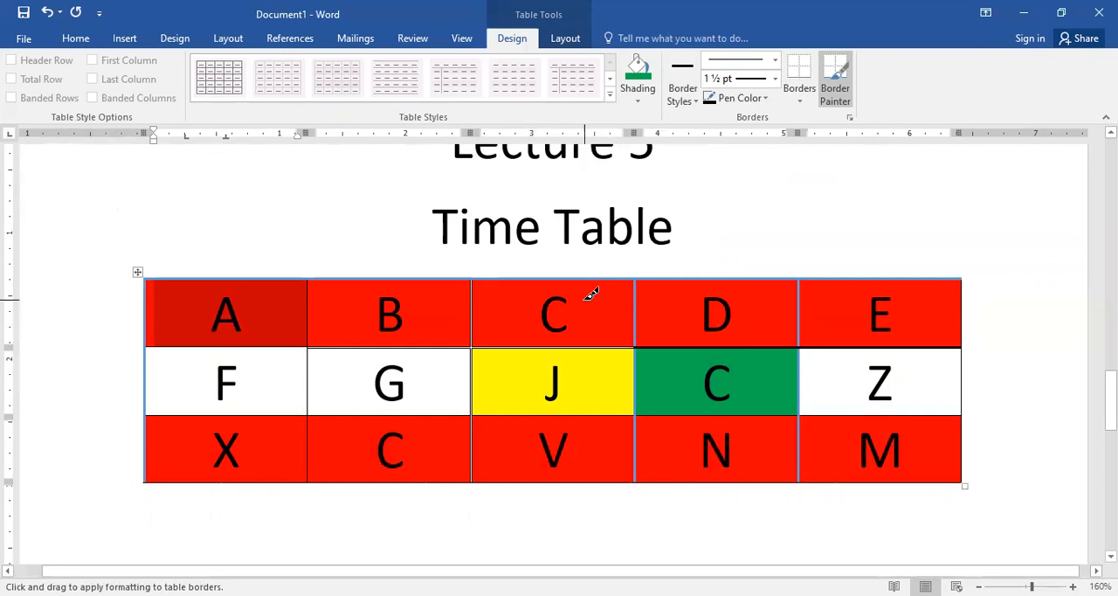
click(755, 65)
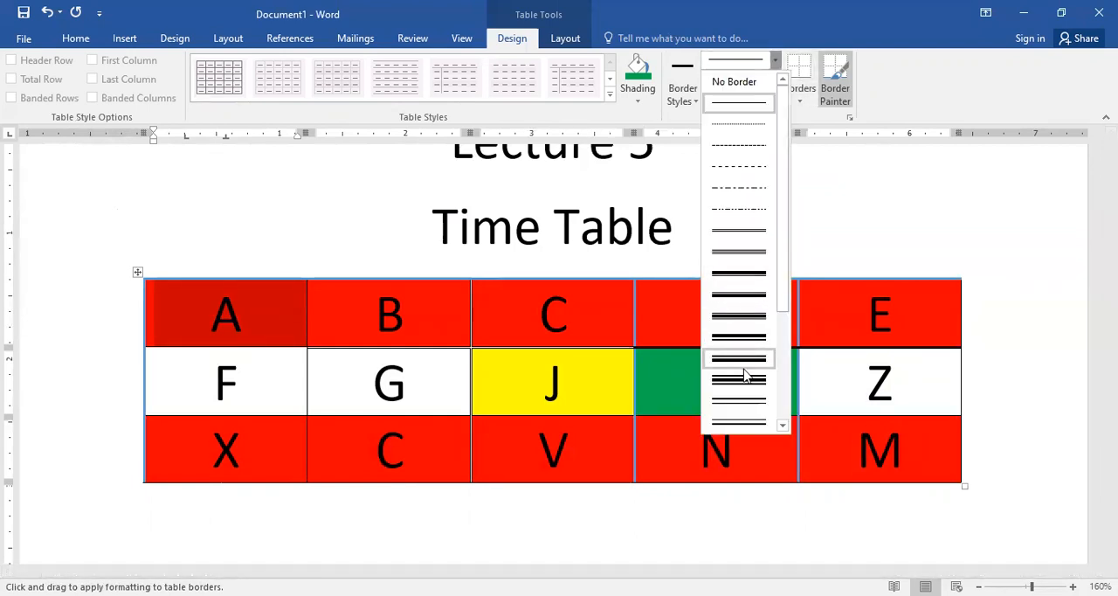
click(743, 337)
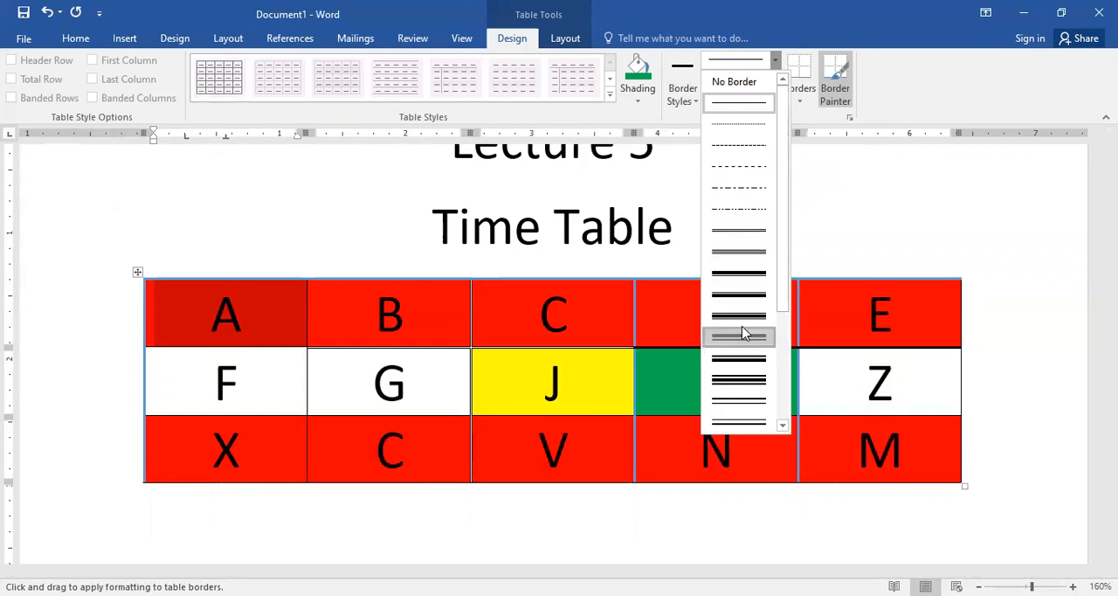
click(823, 419)
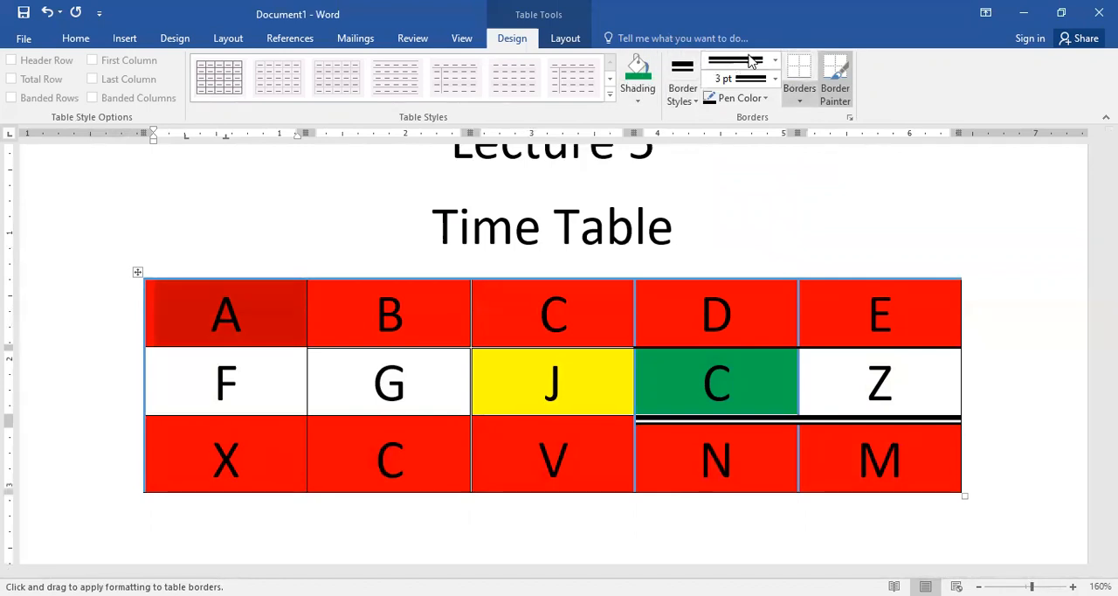
Step: Paint the 3 pt double line below F and G and between the first and second columns, and stop border painting
click(799, 94)
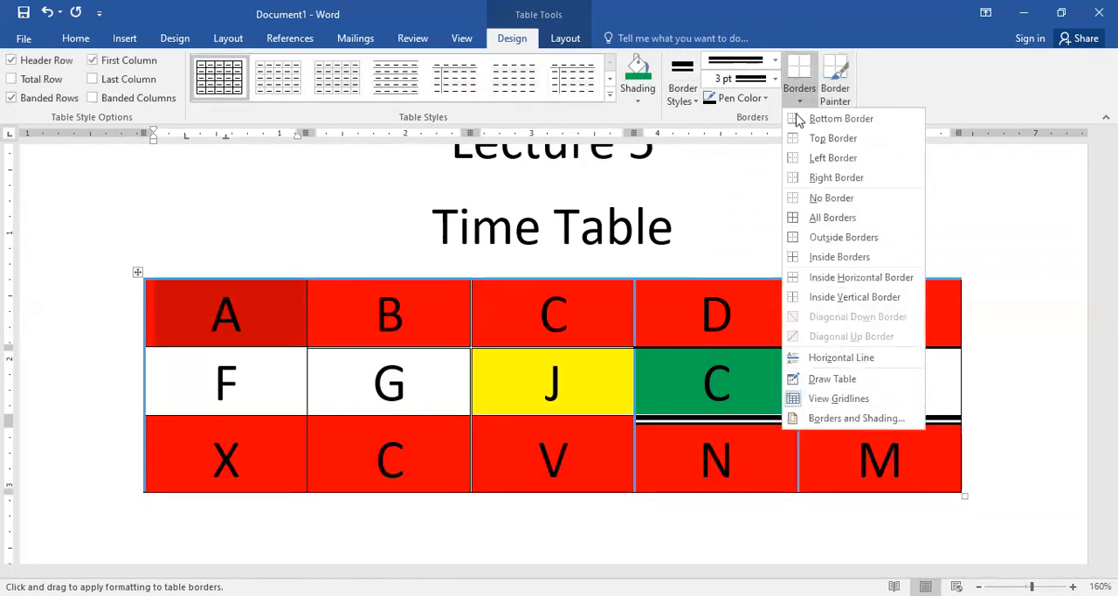
click(746, 175)
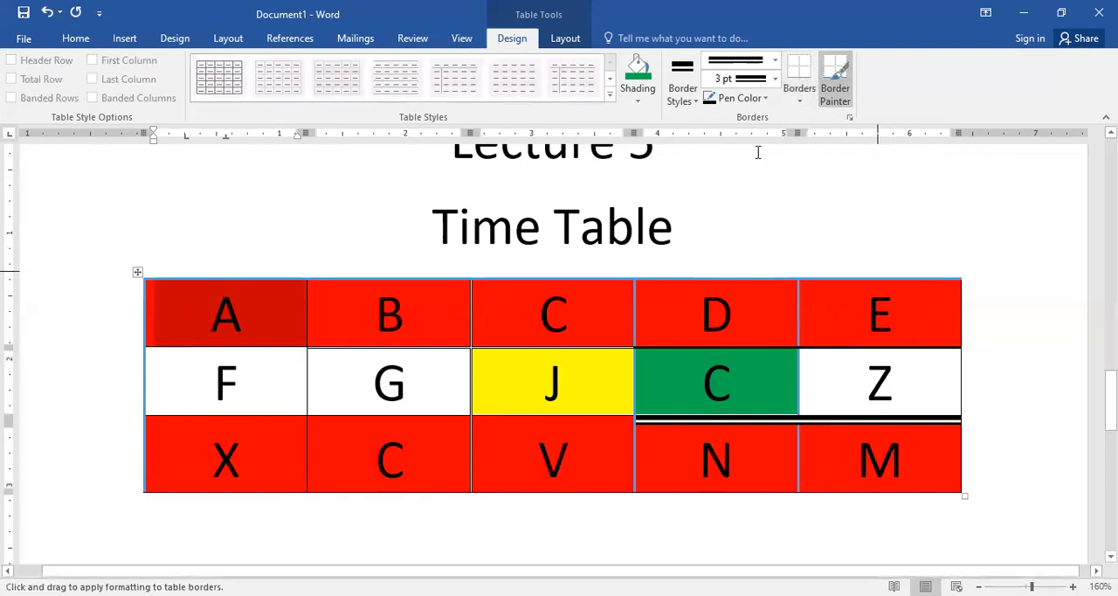
drag(145, 400, 472, 405)
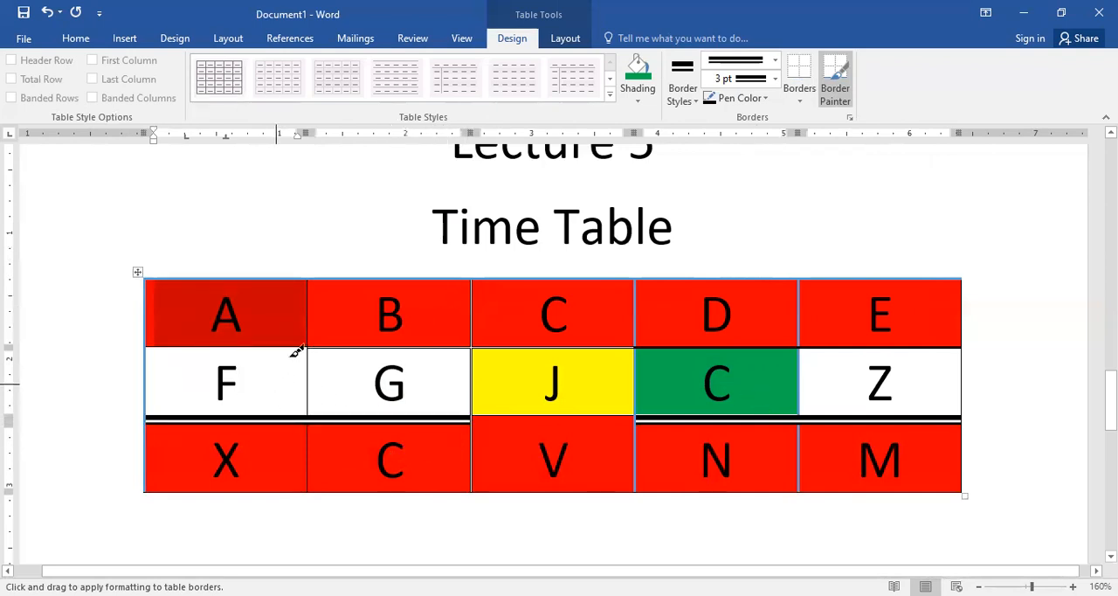
drag(317, 274, 316, 424)
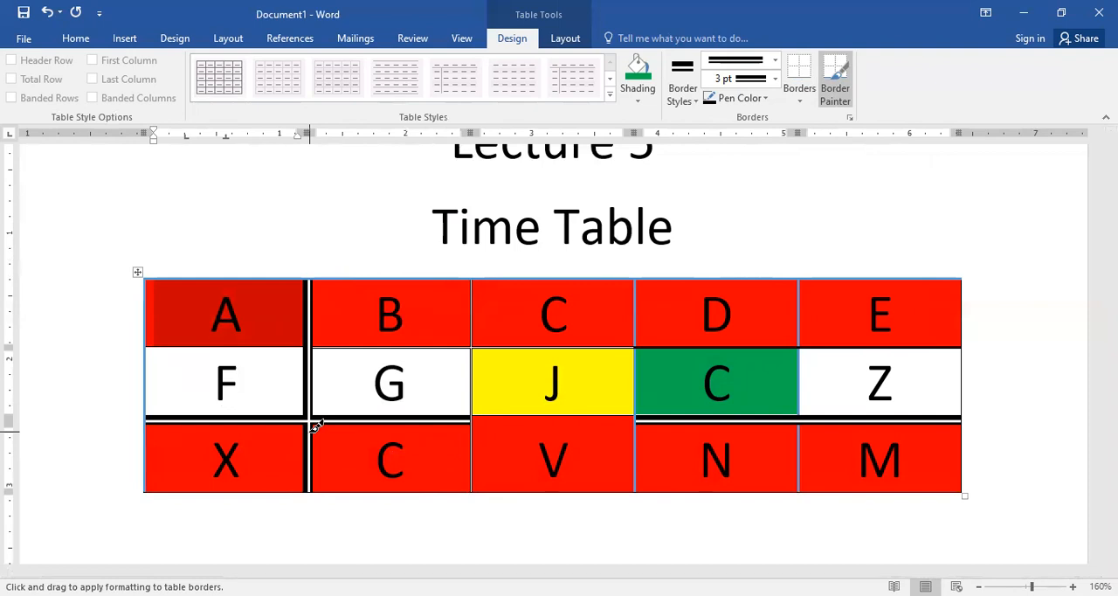
key(Escape)
Step: Delete the whole table below the Time Table heading
click(137, 272)
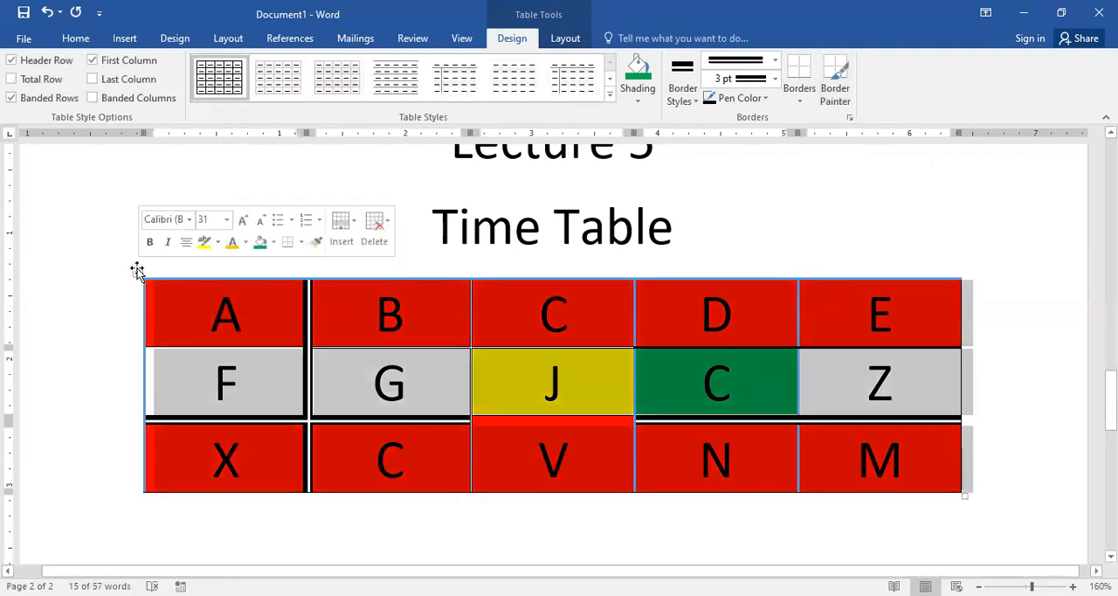
right_click(138, 273)
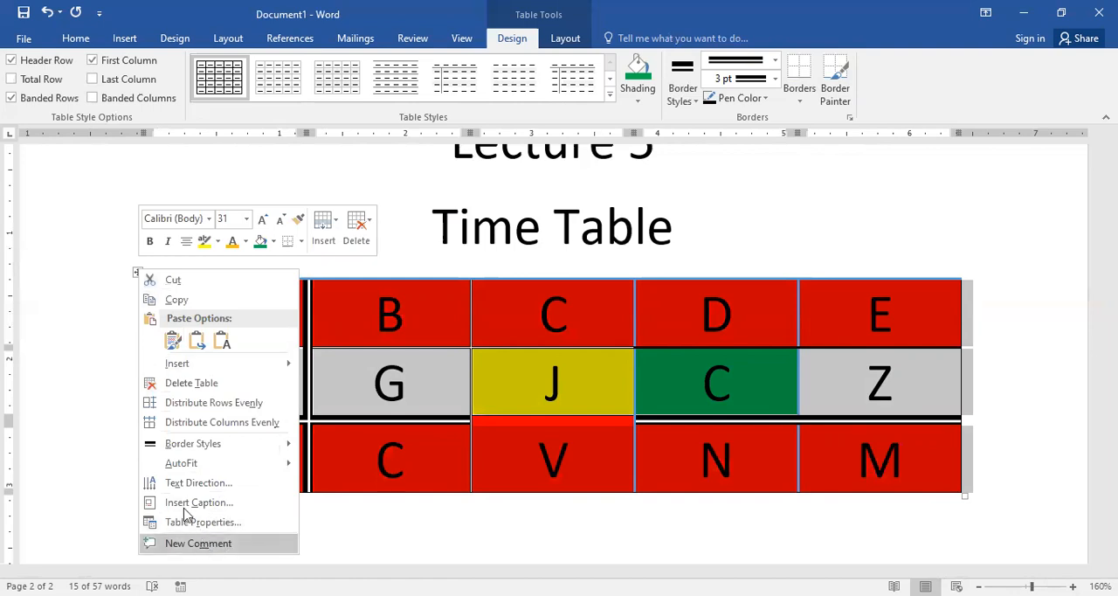
click(219, 383)
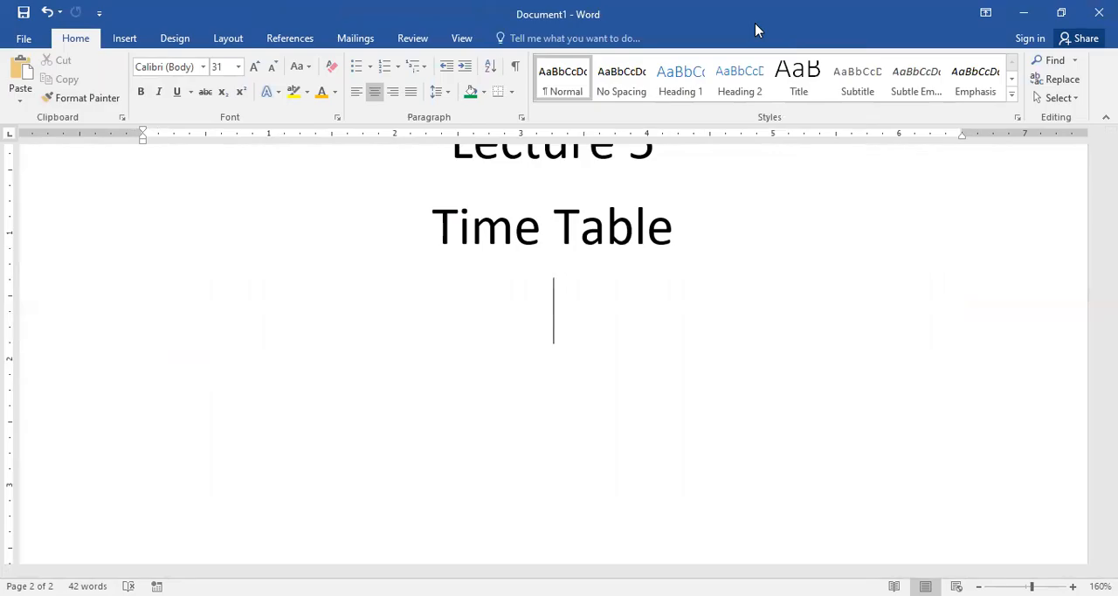
key(ctrl+z)
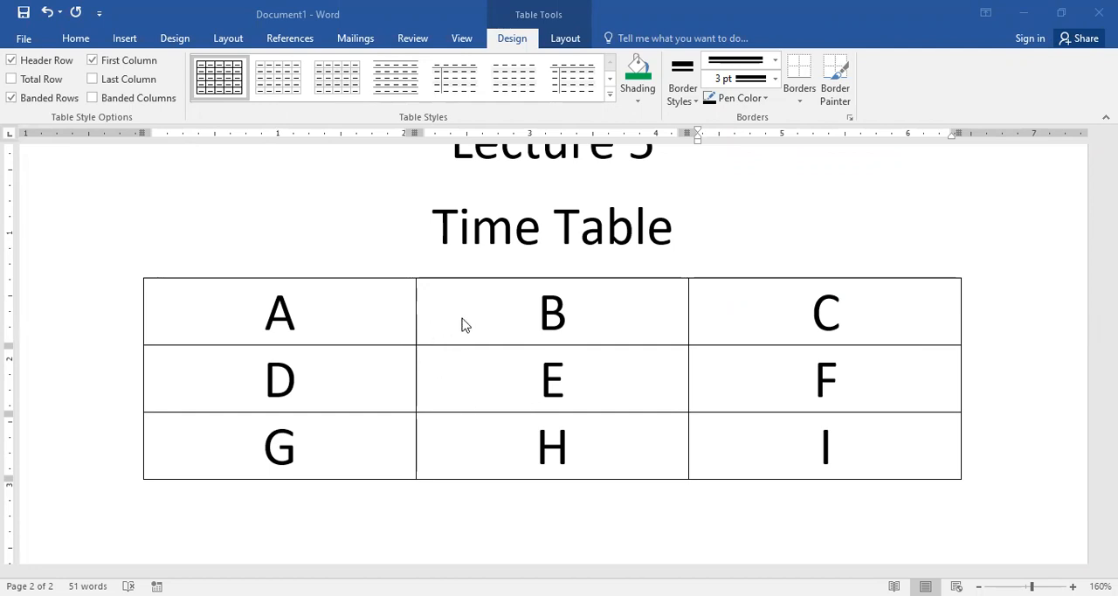
Step: Merge the three cells of the middle column, B, E and H, into a single cell
click(493, 381)
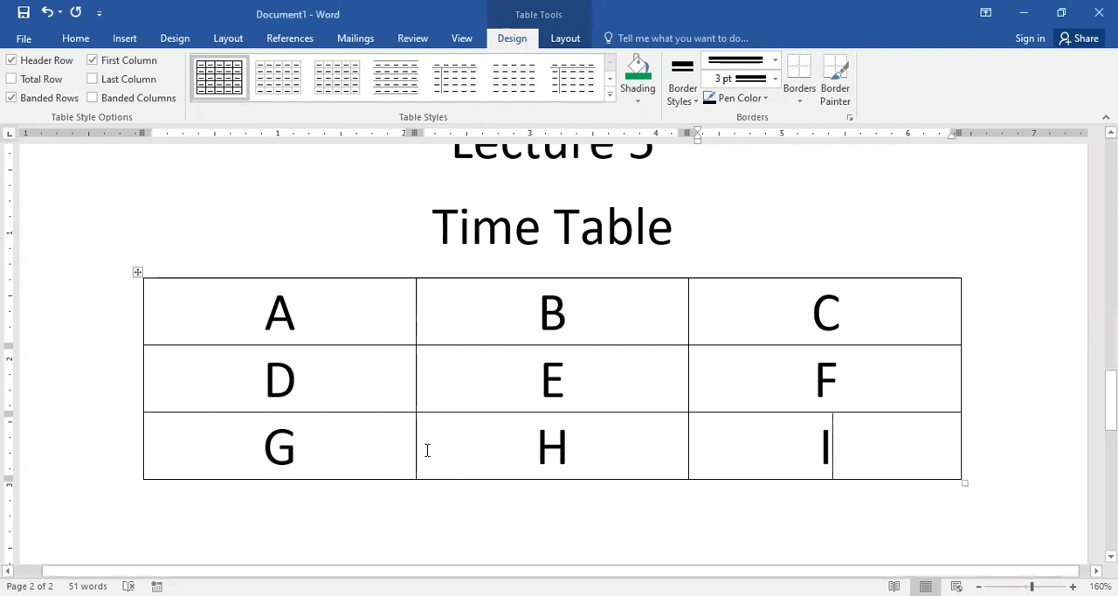
drag(424, 429, 438, 329)
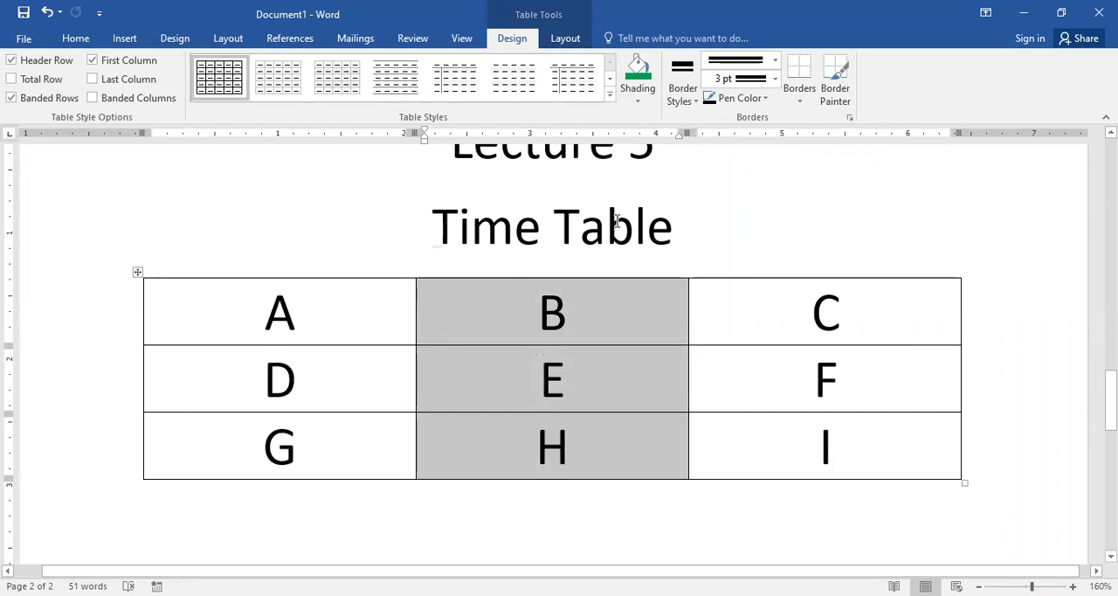
right_click(469, 305)
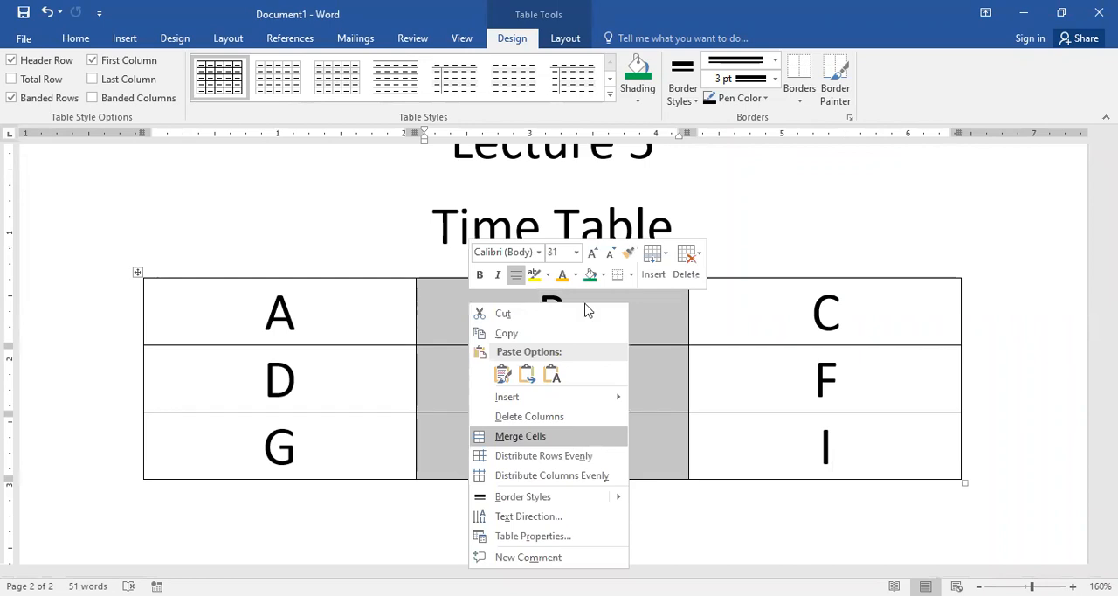
click(521, 436)
click(790, 313)
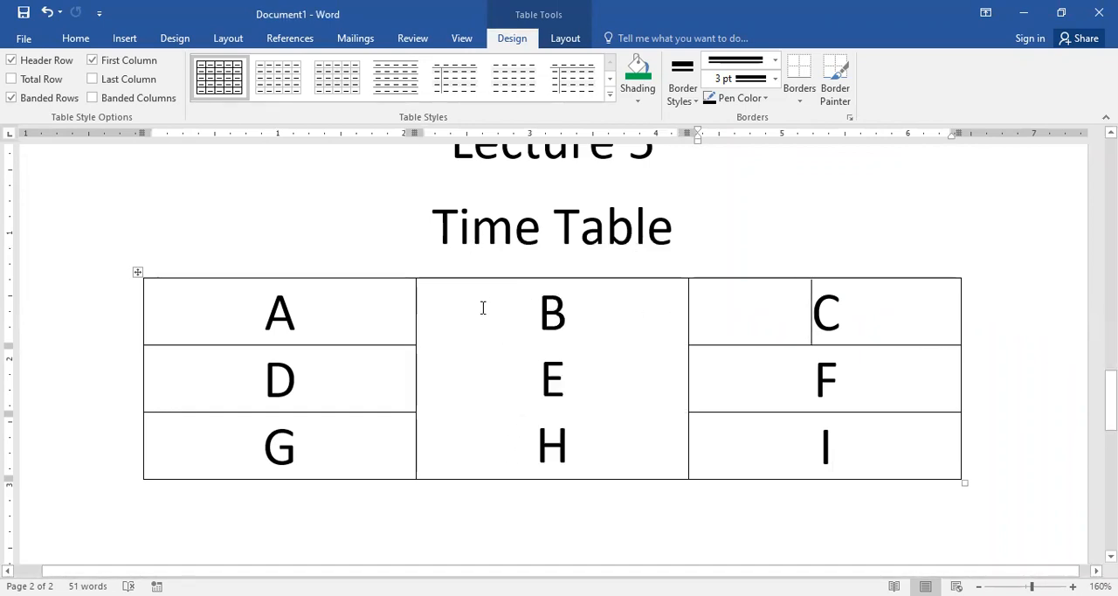
Step: Complete the B in the merged middle cell to read BREAK, and delete the leftover E and H below it
click(542, 309)
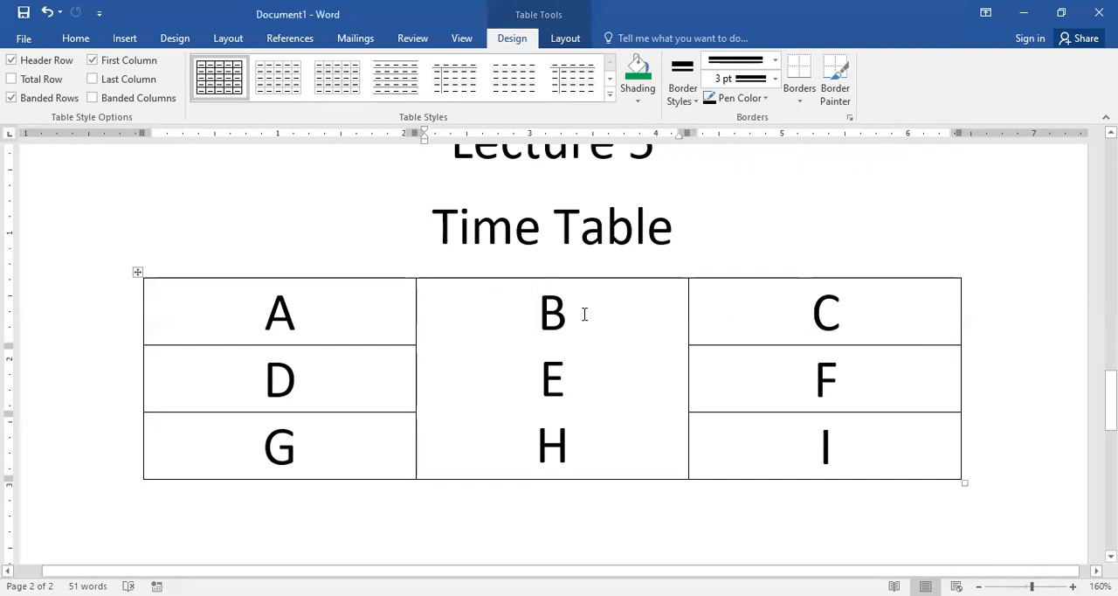
text(REA)
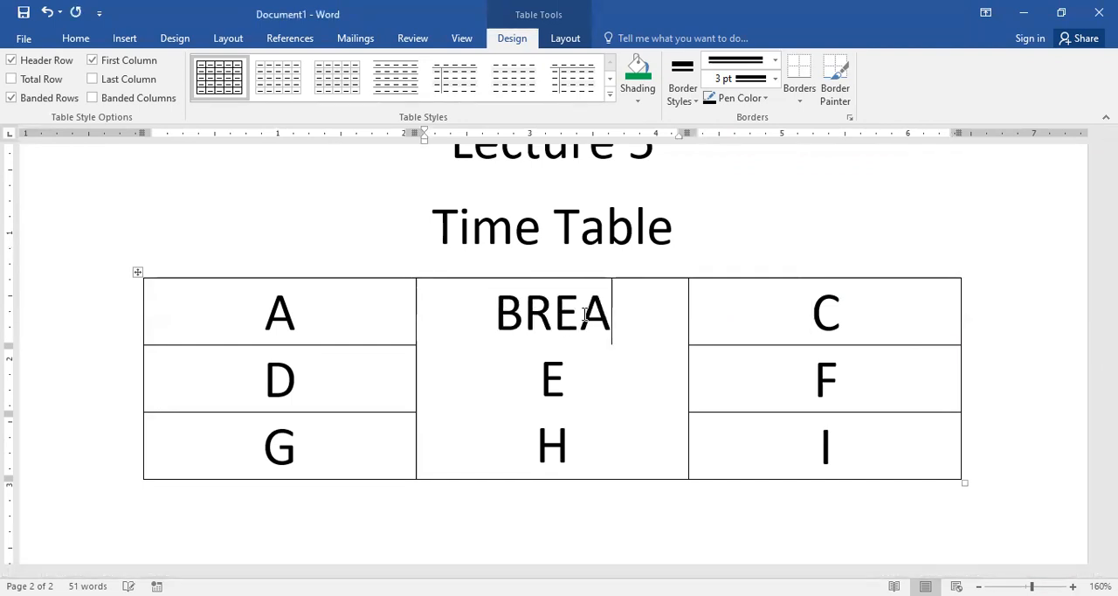
text(K)
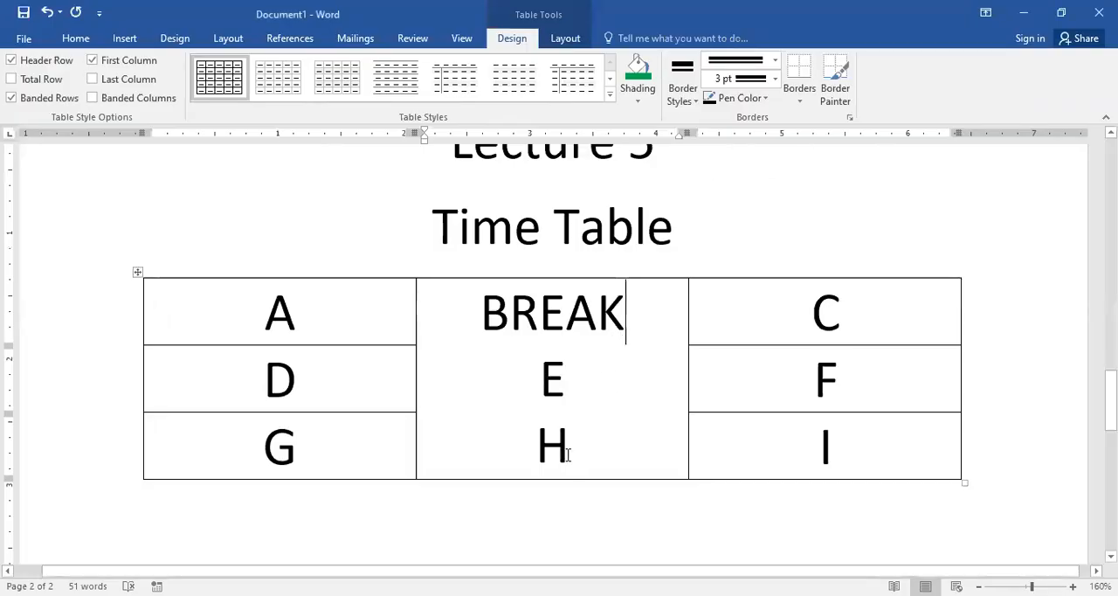
drag(569, 454, 543, 391)
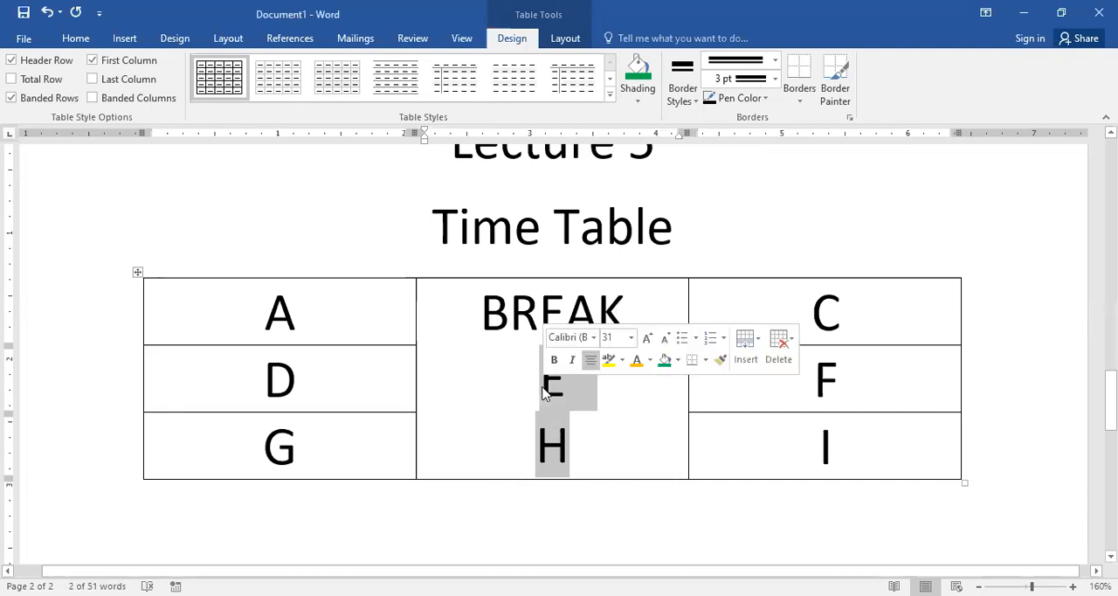
key(Delete)
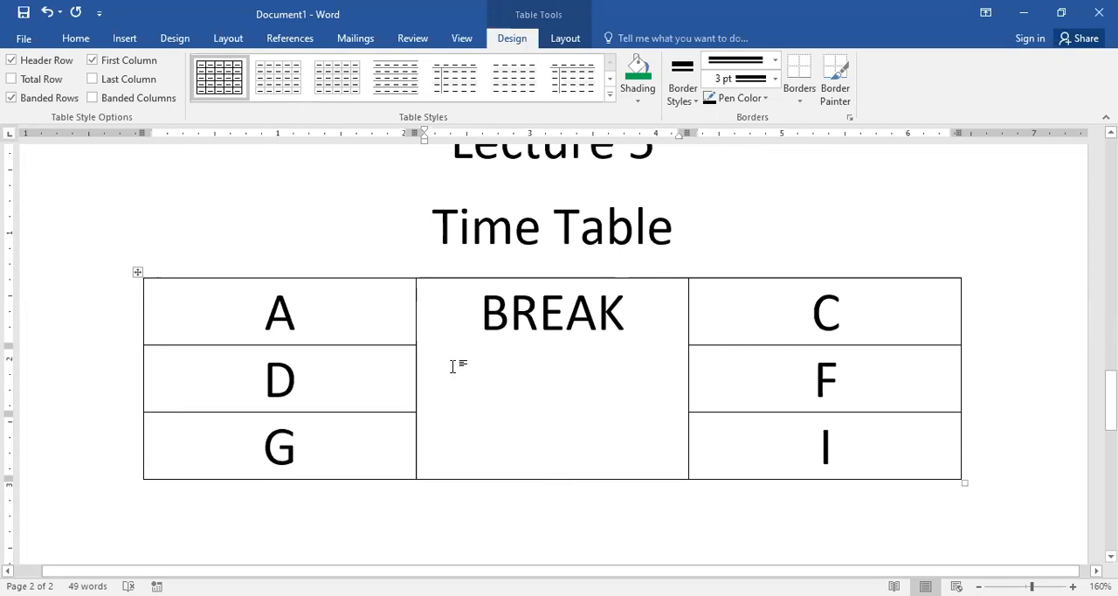
click(473, 323)
Step: Split the C cell into 3 columns and 2 rows
click(693, 337)
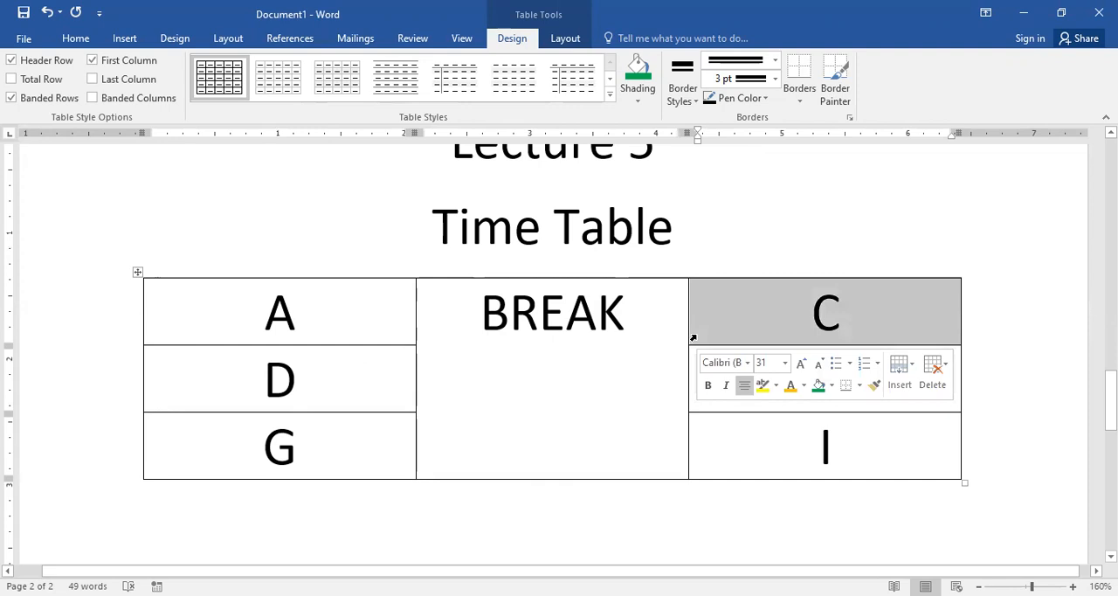
right_click(698, 341)
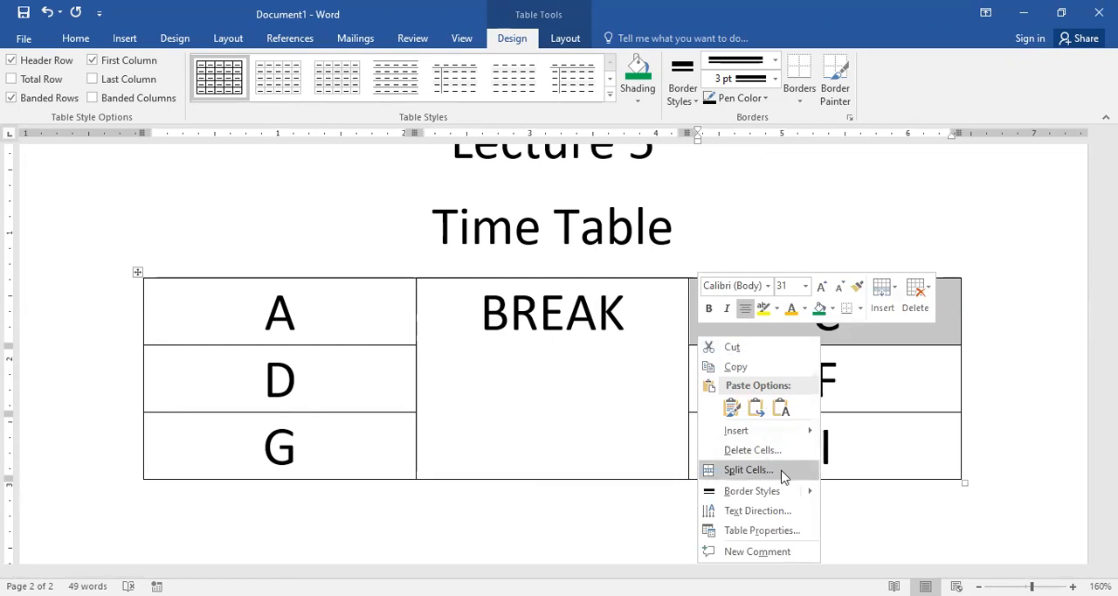
click(749, 470)
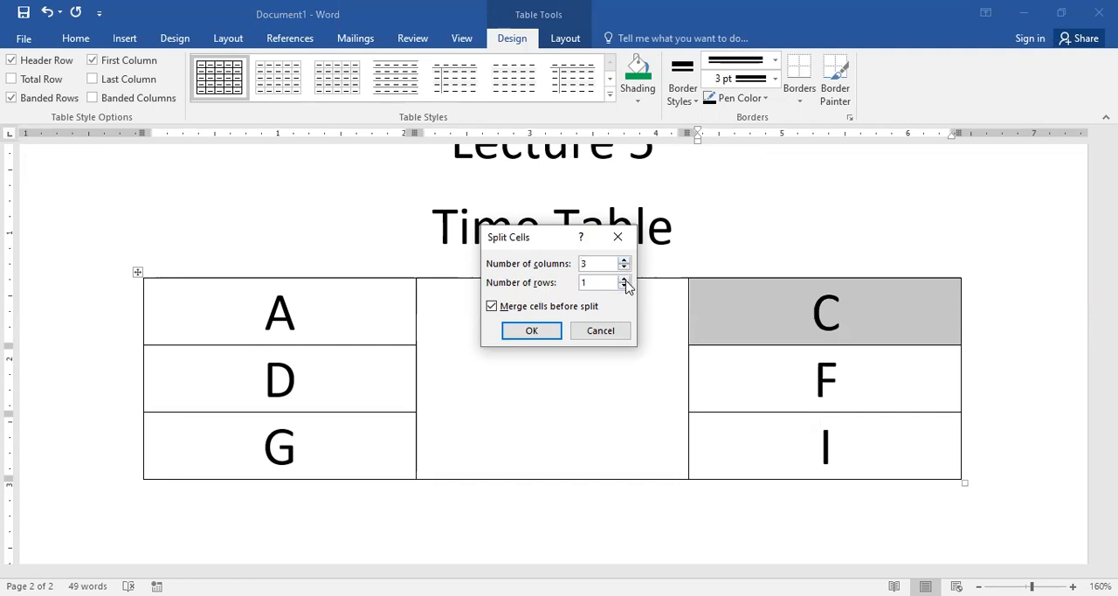
click(540, 333)
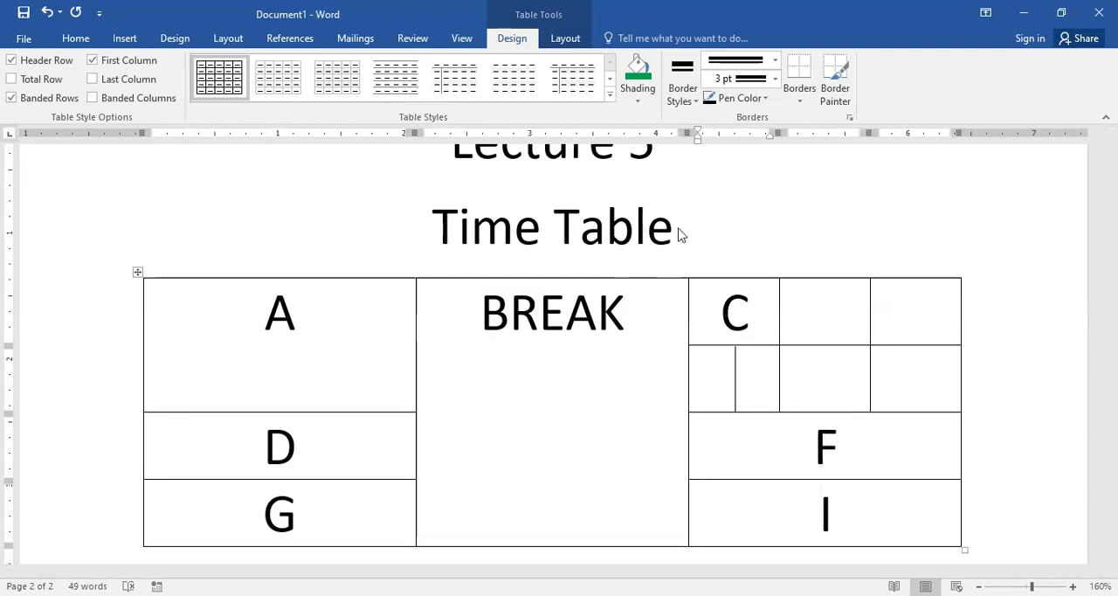
Step: Enter V and N in the two empty cells beside C
click(828, 312)
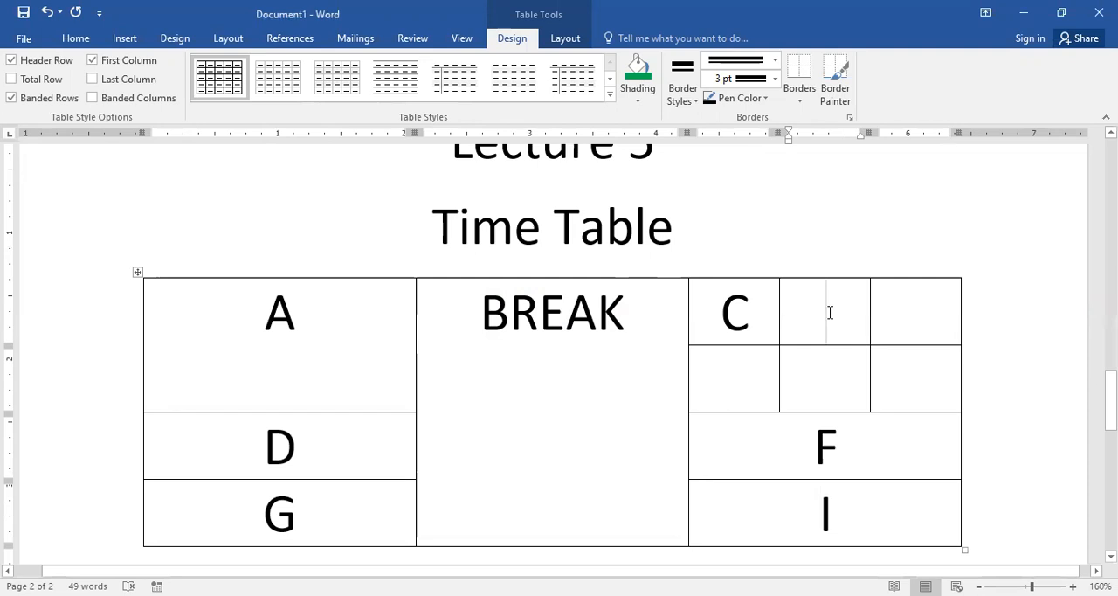
text(V)
key(Tab)
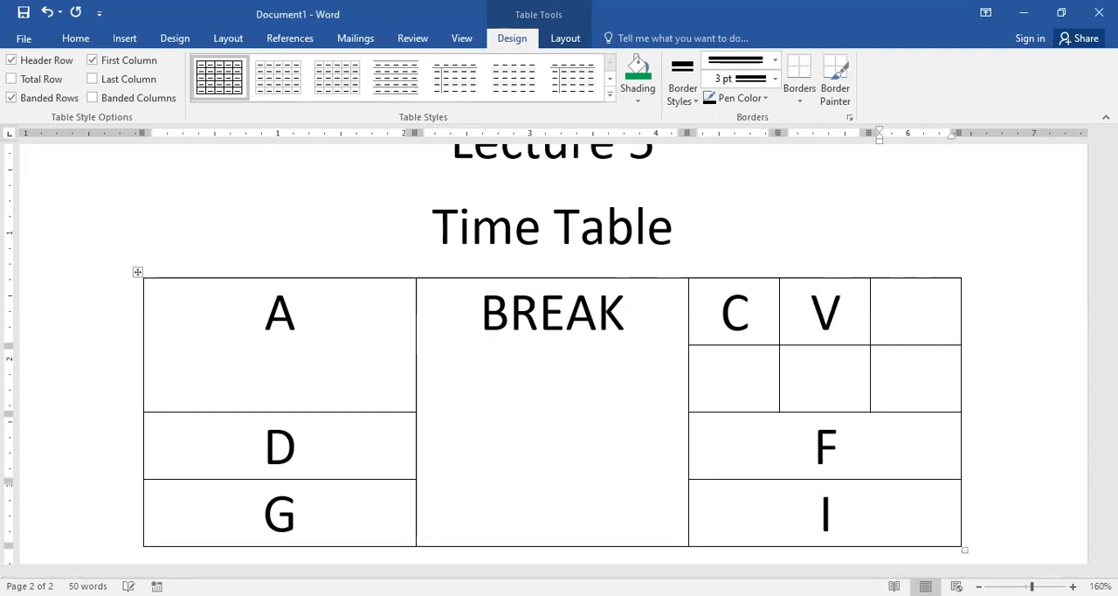
text(N)
key(Tab)
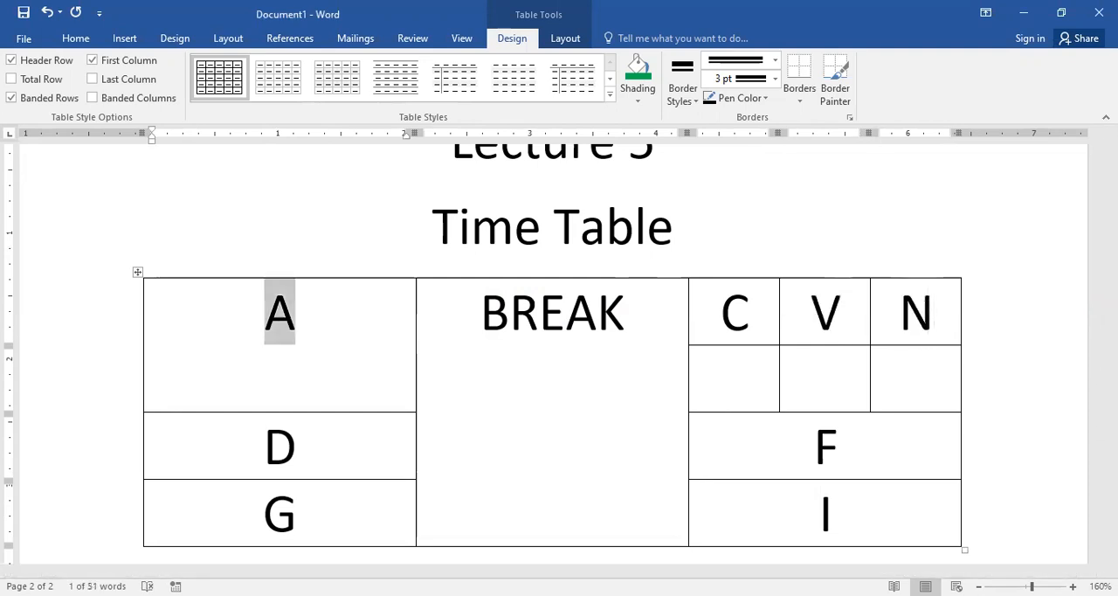
key(Tab)
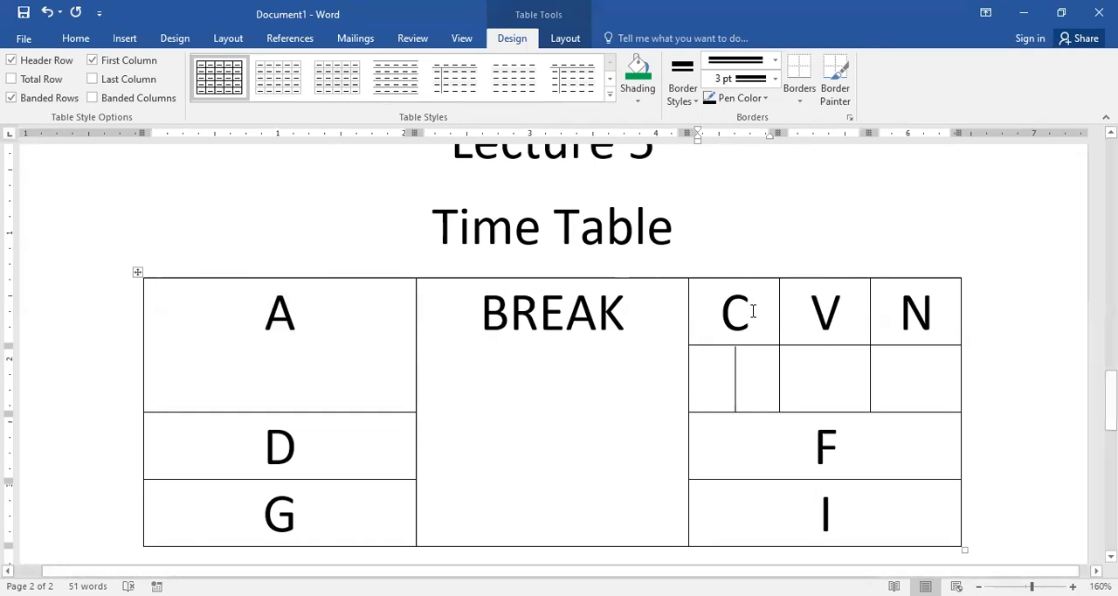
Step: Merge the adjacent C and V cells into one cell
drag(753, 311, 787, 312)
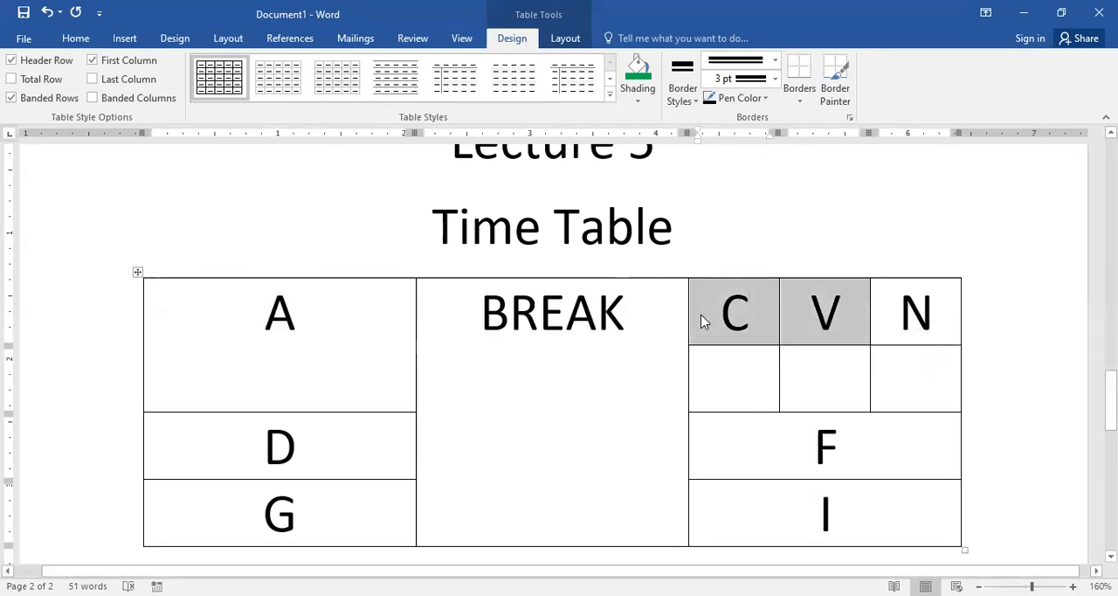
right_click(797, 306)
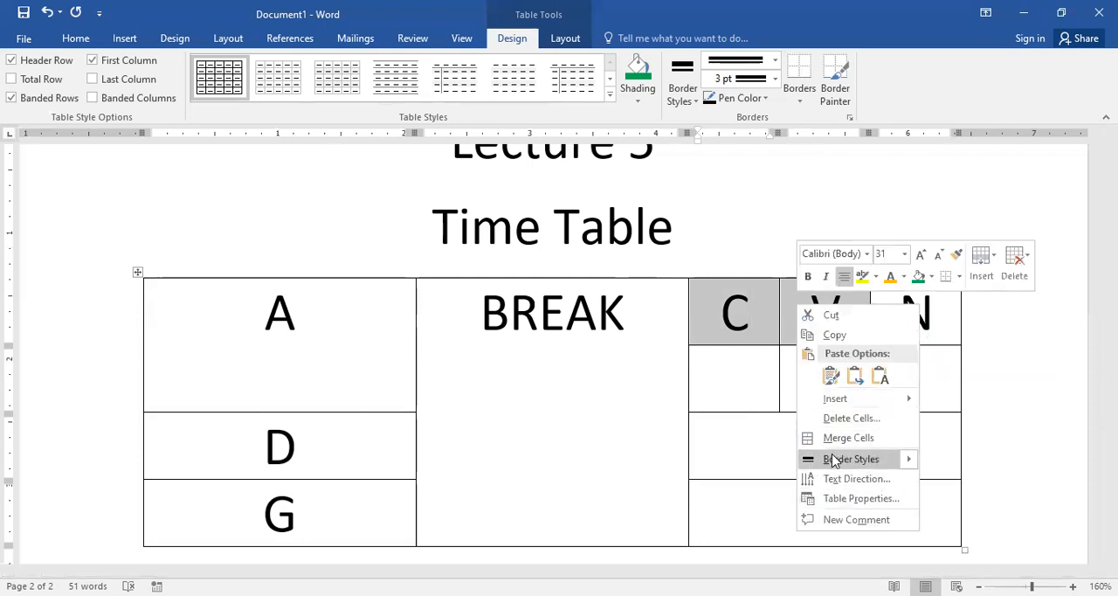
mouse_move(882, 459)
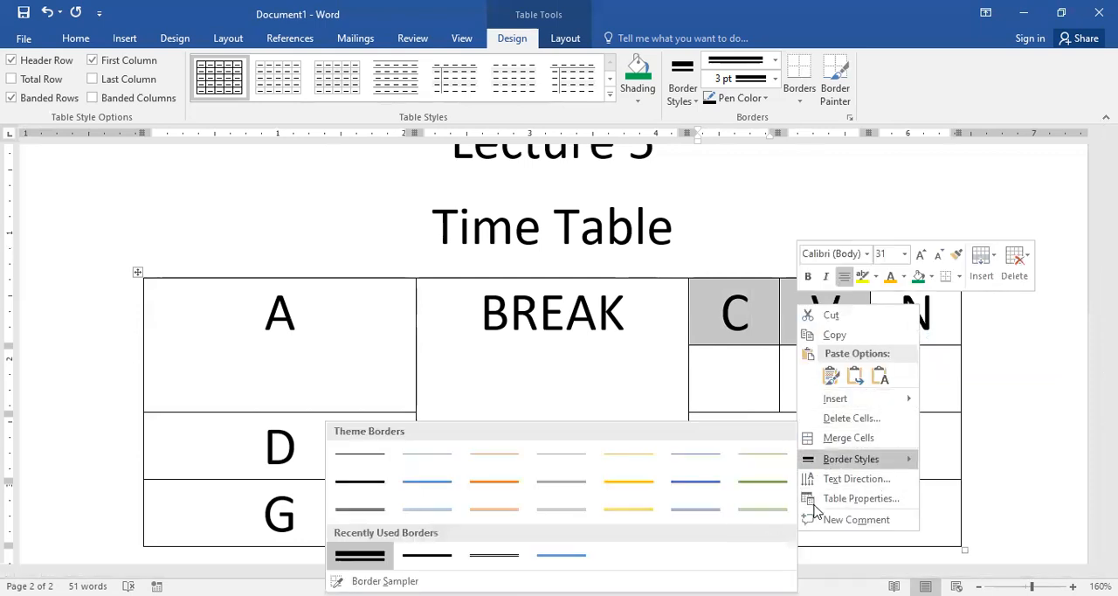
click(848, 438)
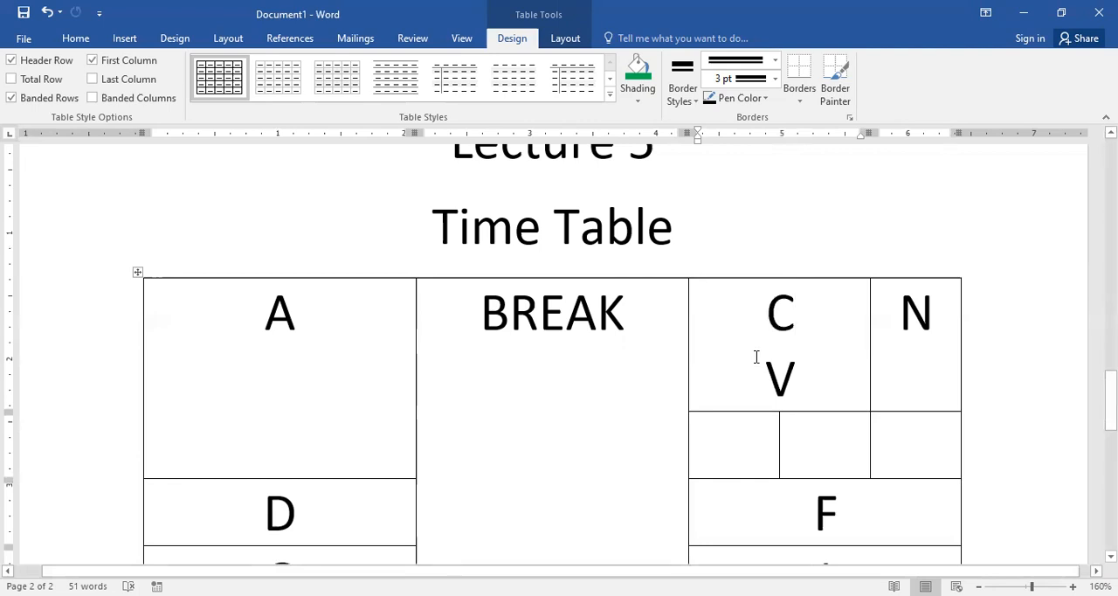
click(762, 422)
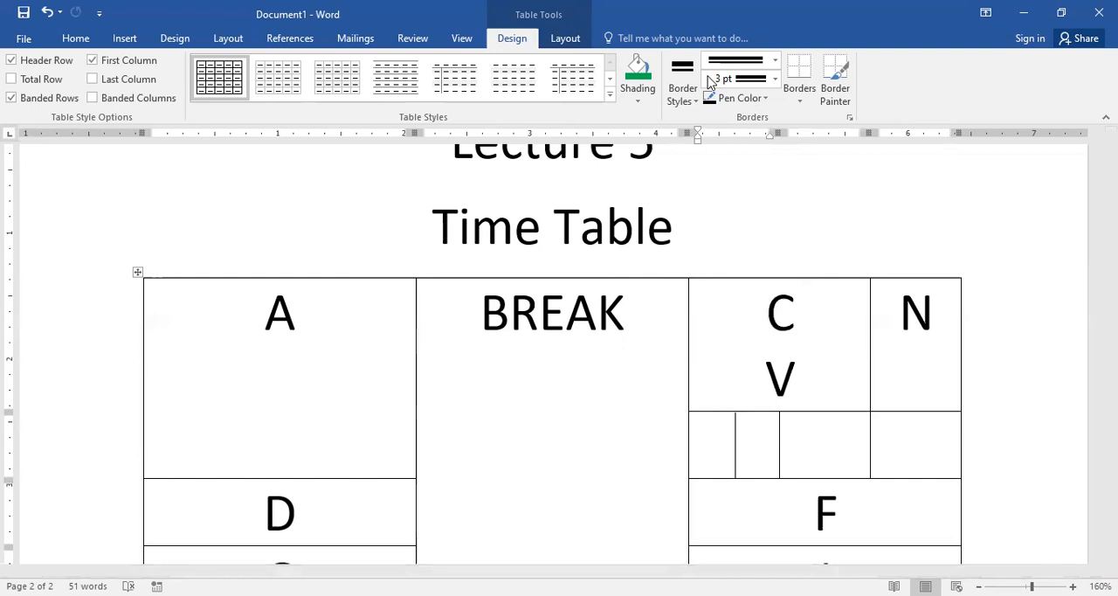
Step: Align the BREAK text to the top right, top left and centre left of its cell, ending with centred both ways
click(548, 407)
drag(480, 312, 657, 311)
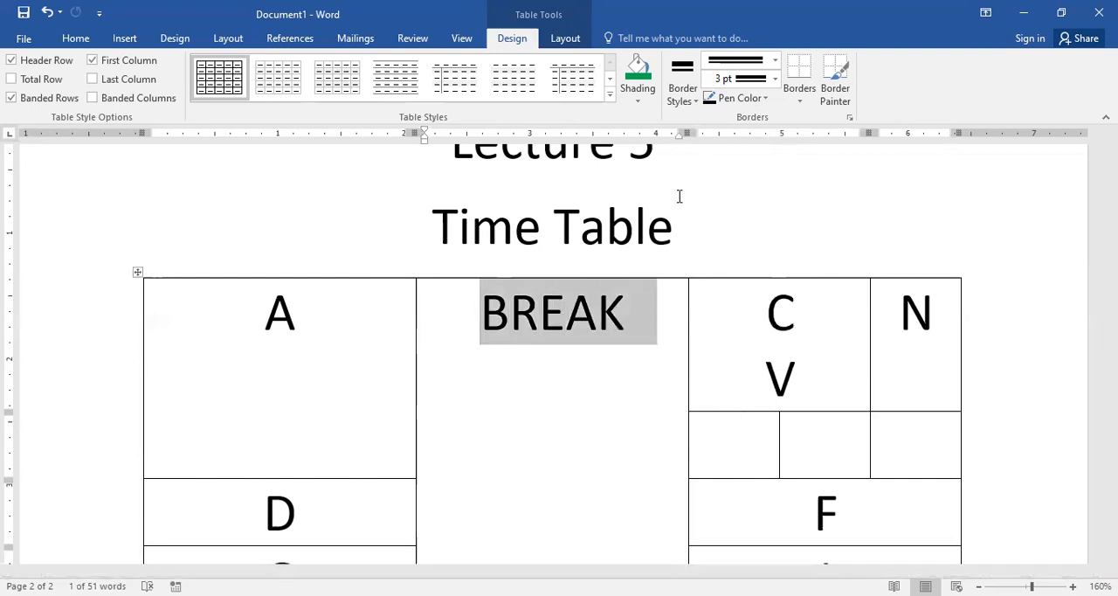
click(1088, 463)
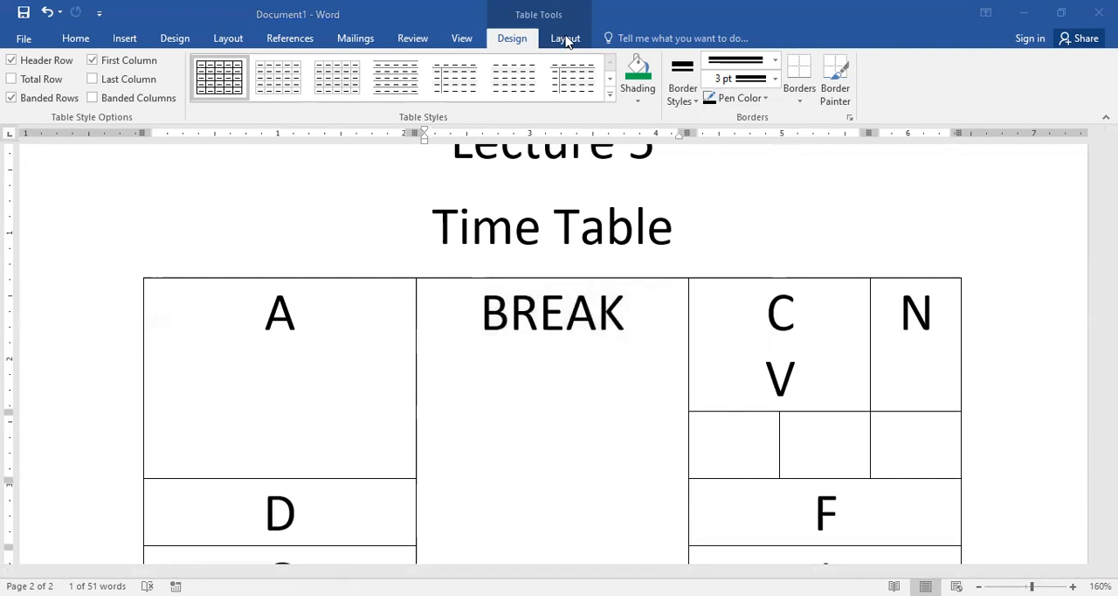
click(567, 41)
click(566, 39)
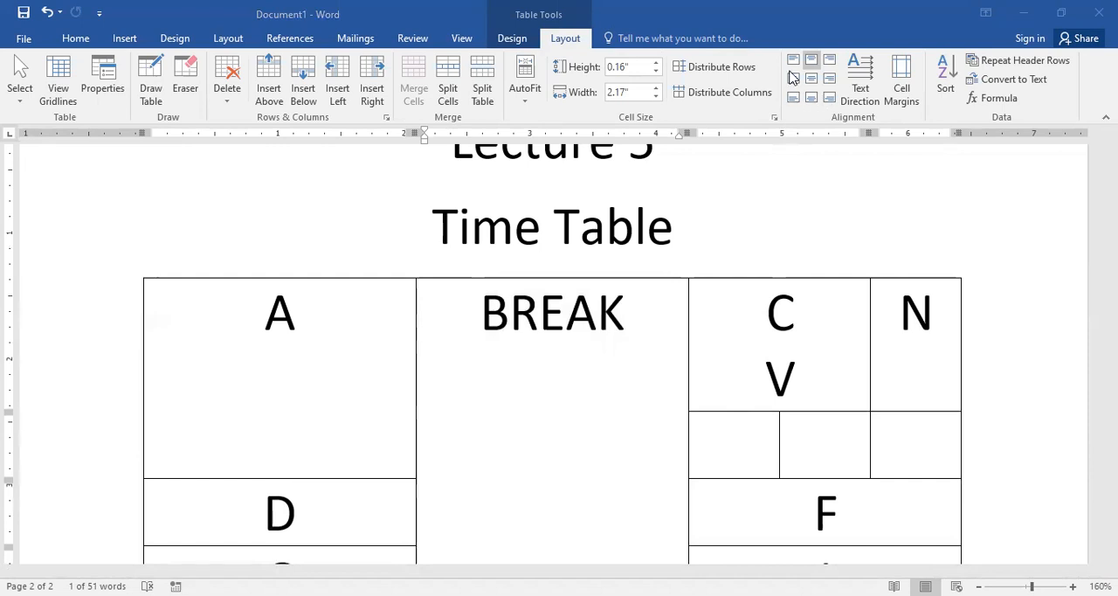
double_click(489, 312)
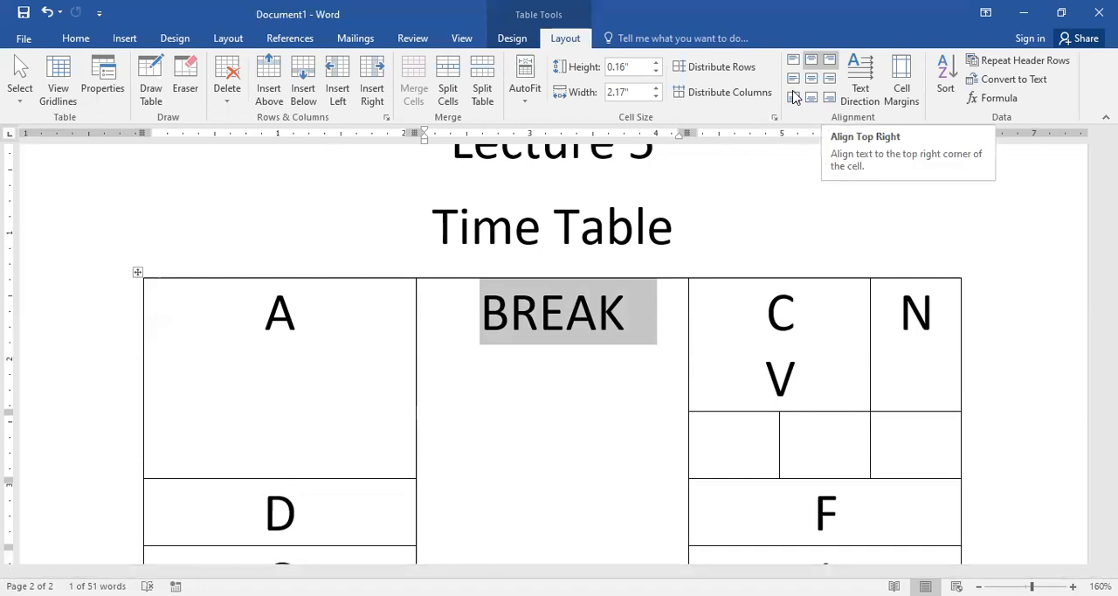
click(829, 59)
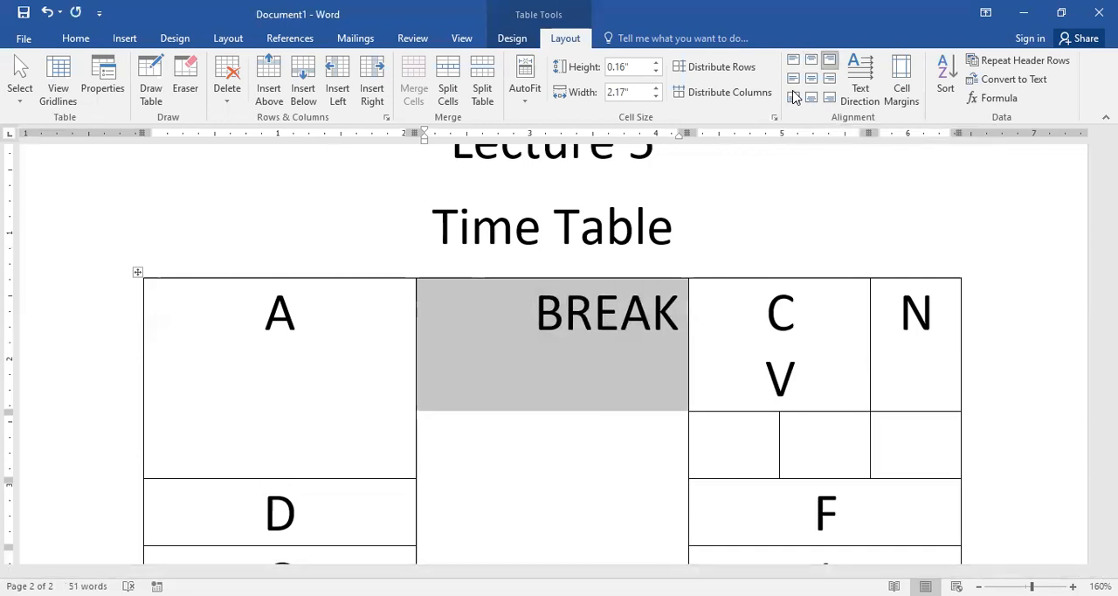
key(ctrl+l)
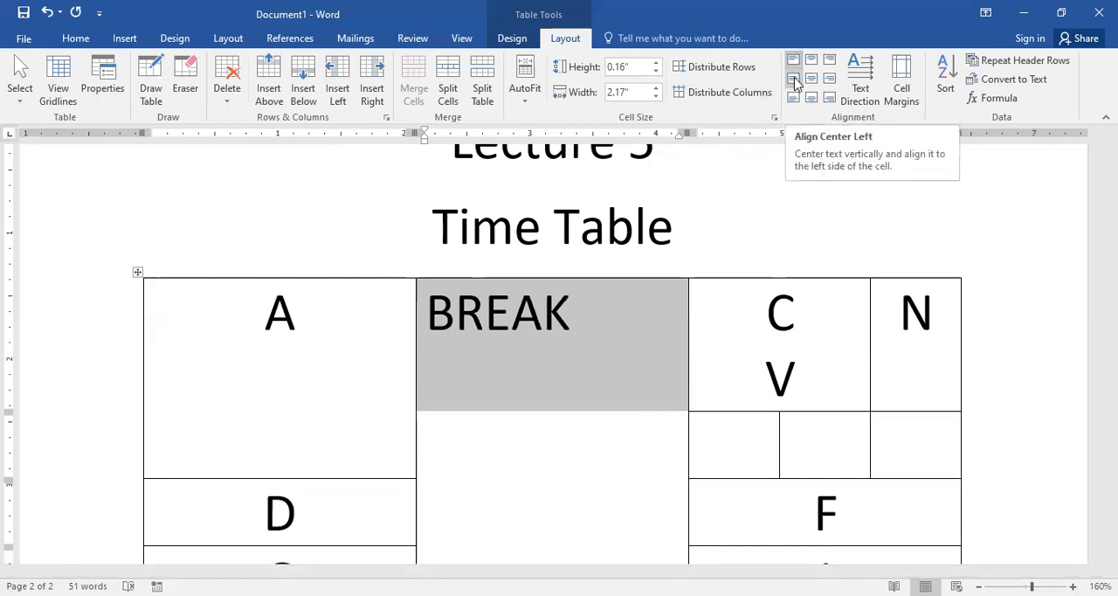
click(794, 80)
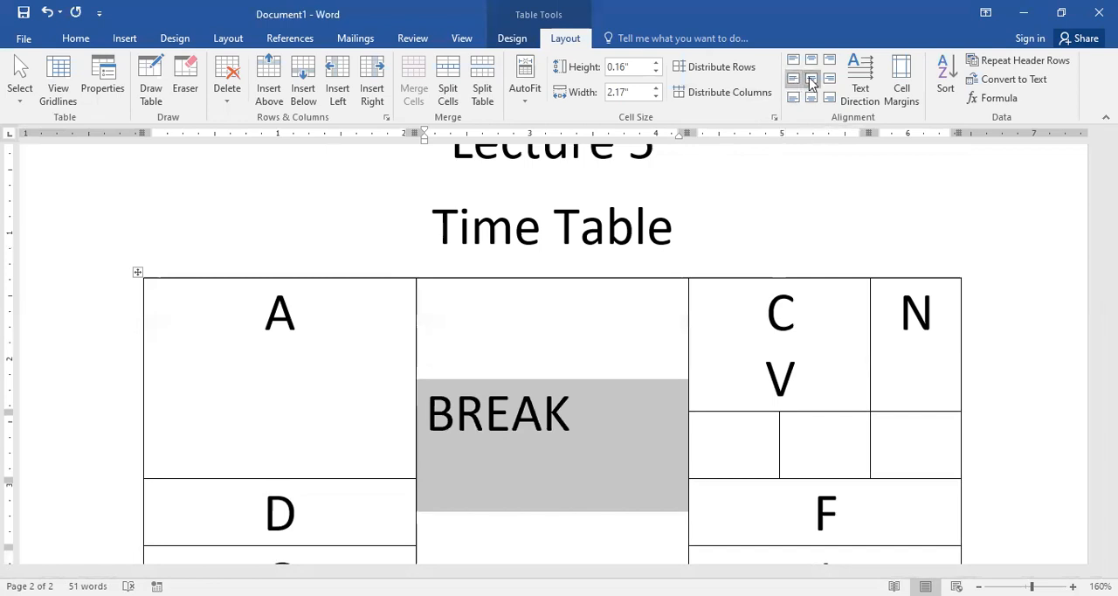
click(811, 79)
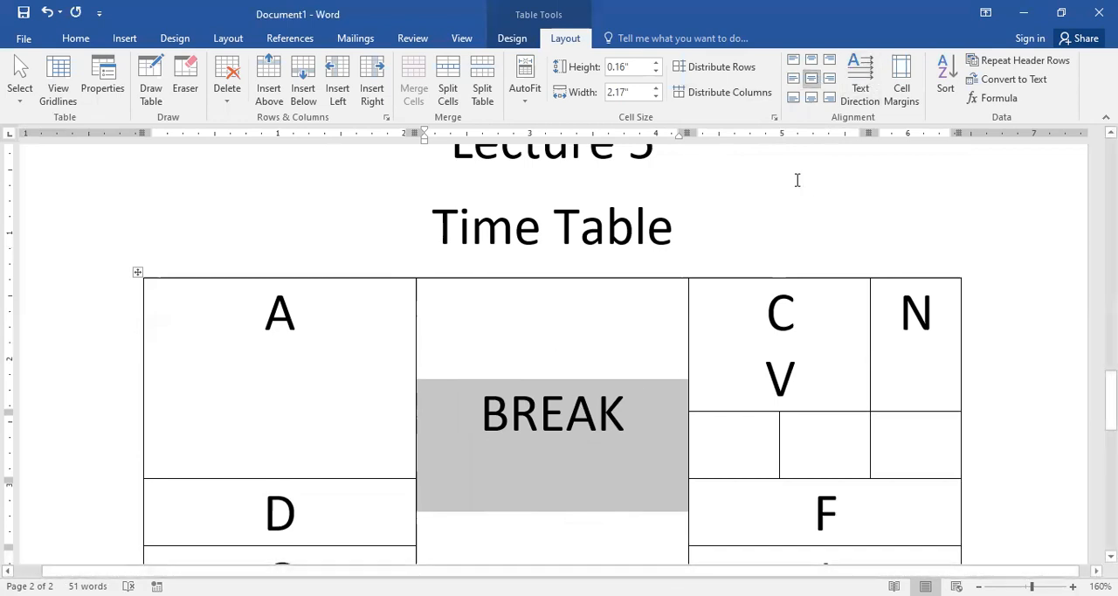
Step: Try the centre-right, bottom-left, bottom-centre and bottom-right alignments on the BREAK text
click(829, 80)
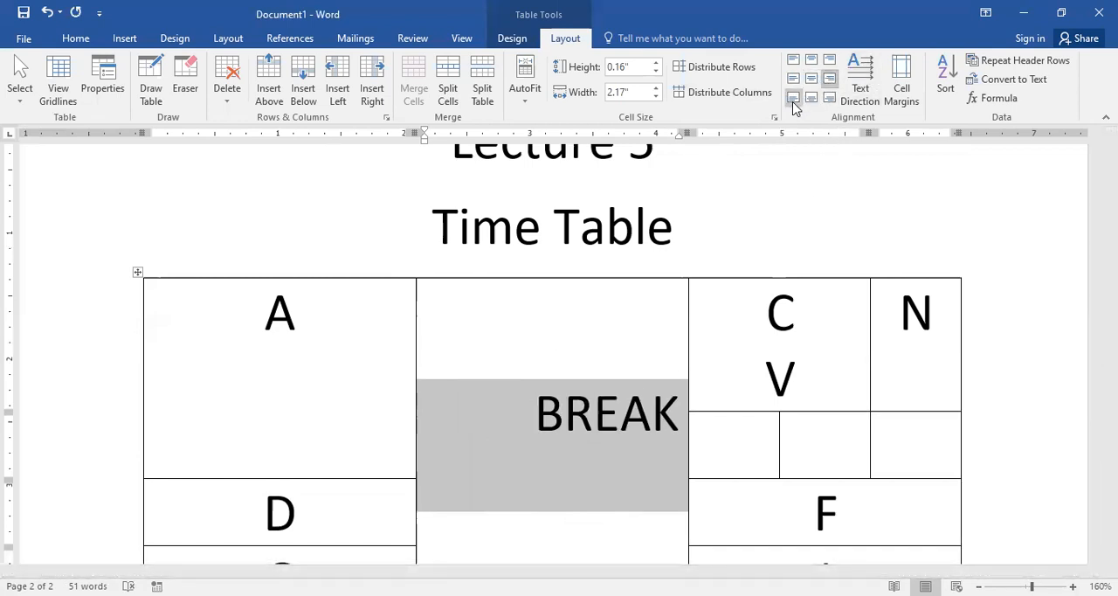
click(793, 98)
click(811, 98)
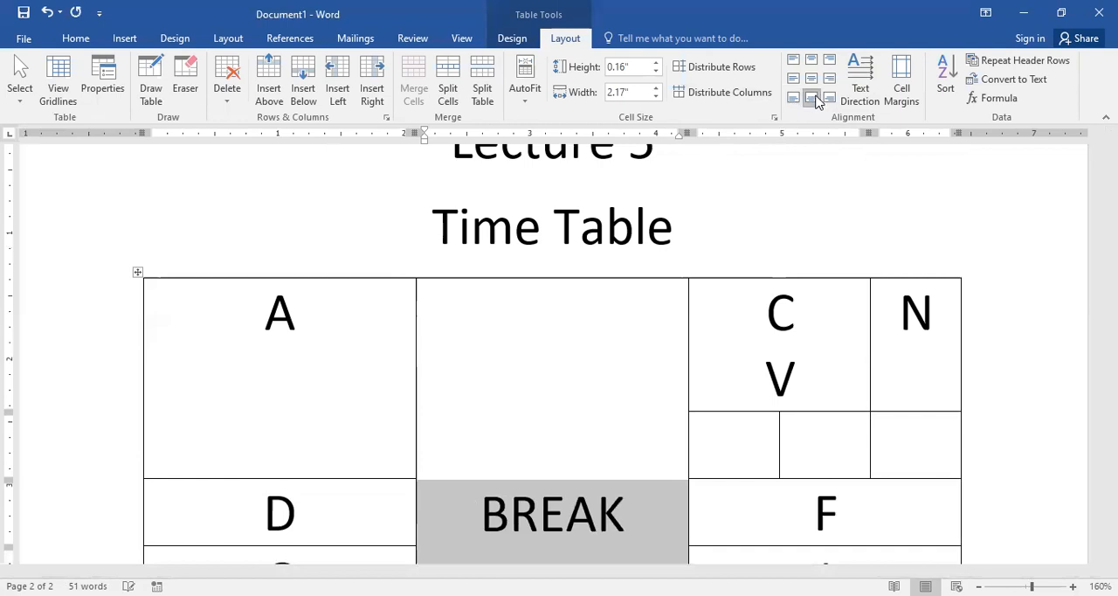
click(829, 97)
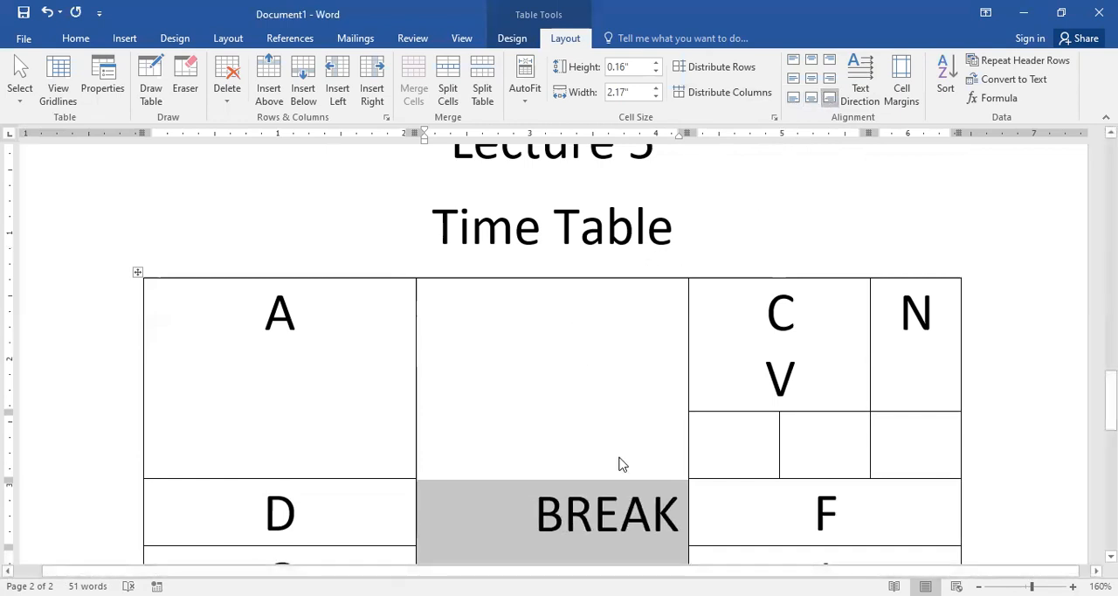
Step: Centre BREAK horizontally and vertically in its cell, and rotate its text direction to read vertically downwards
click(814, 79)
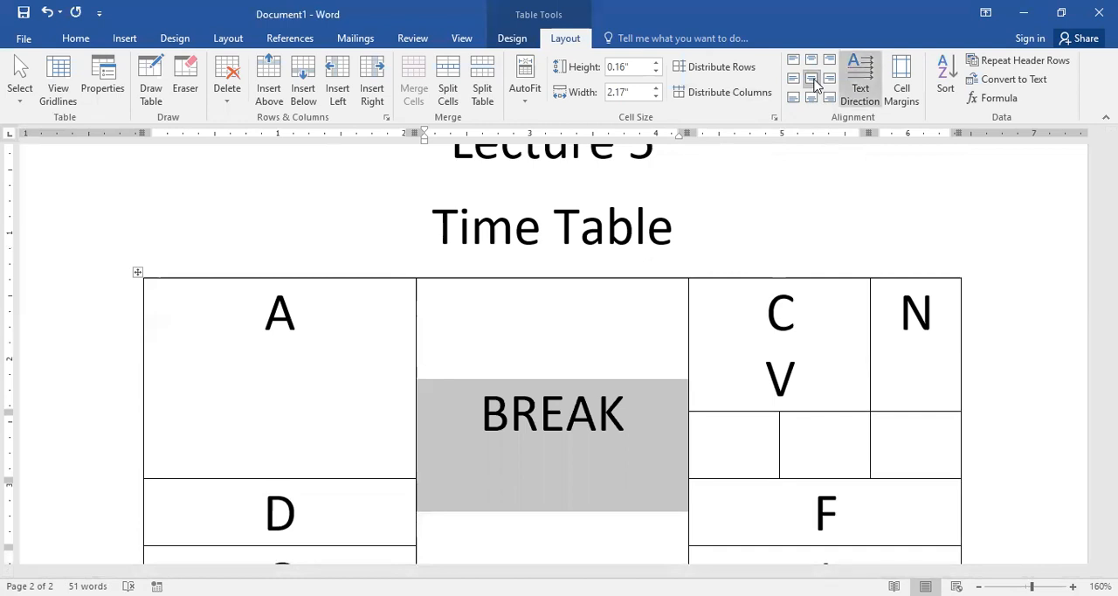
click(867, 91)
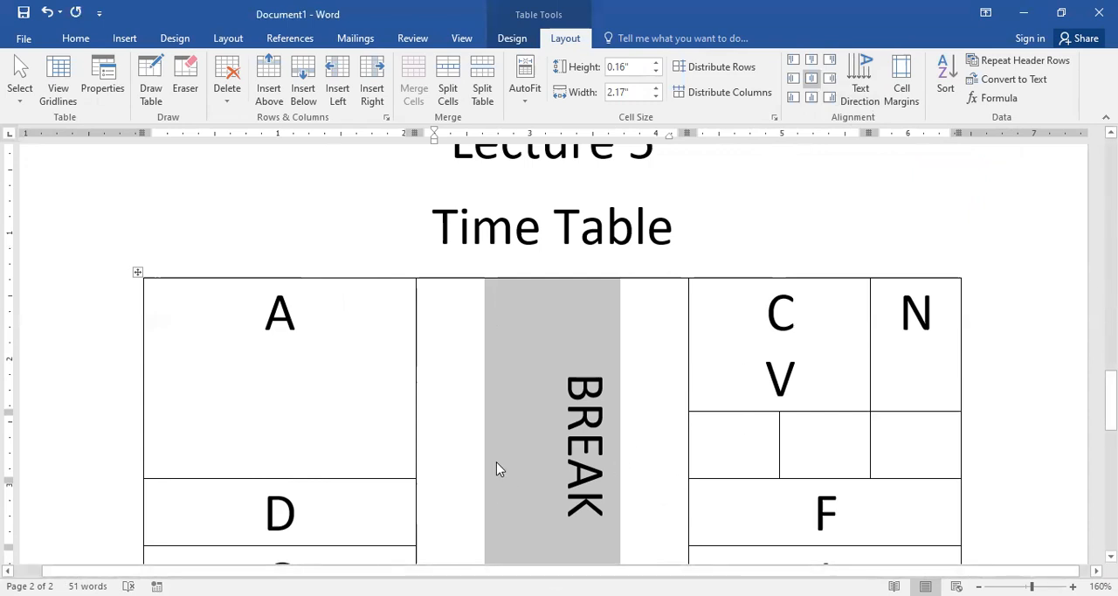
Step: Try aligning BREAK to the top of its cell, centre it again, and cycle through its text directions back to vertical downwards
key(ctrl+l)
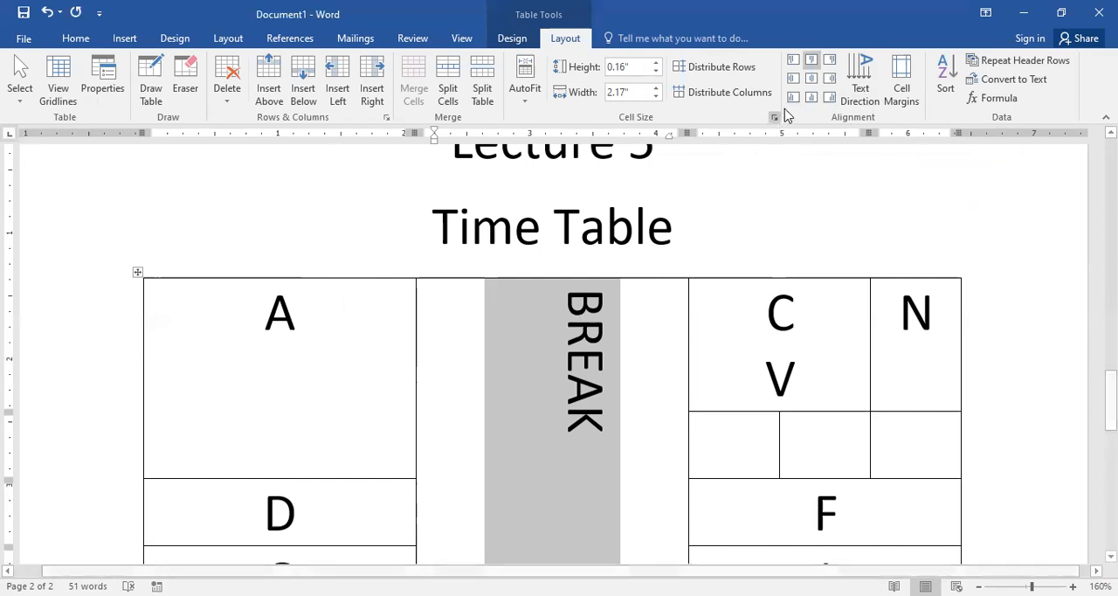
click(810, 80)
click(872, 79)
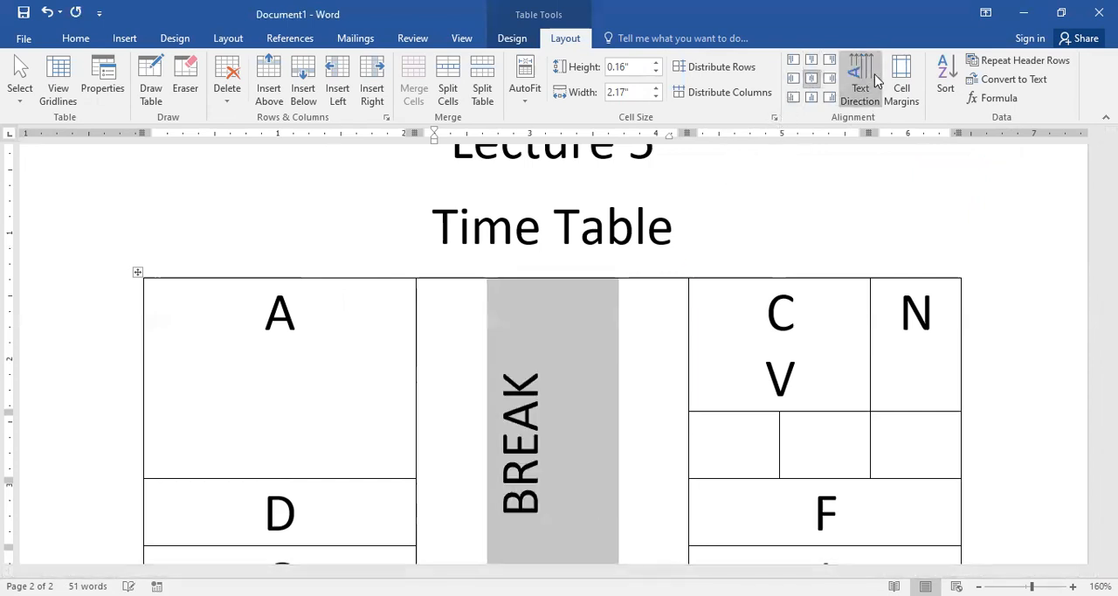
click(873, 79)
click(874, 79)
click(874, 79)
click(873, 78)
click(873, 79)
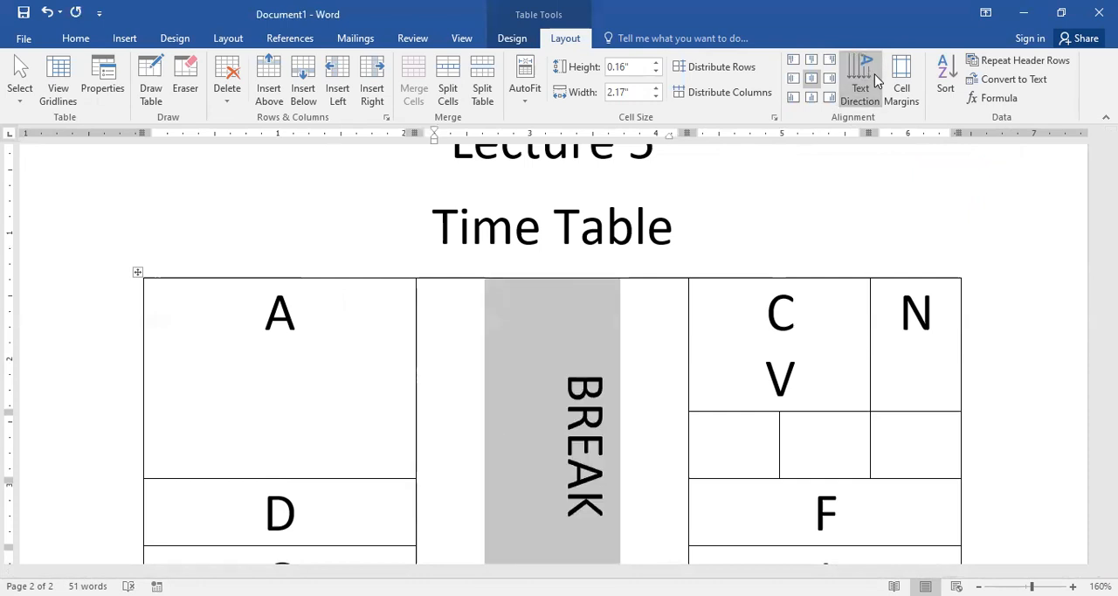
Step: Enlarge the BREAK text in small increments, try the bottom-centre alignment, and centre it in its cell again
key(ctrl+])
key(ctrl+])
key(ctrl+])
key(ctrl+])
key(ctrl+])
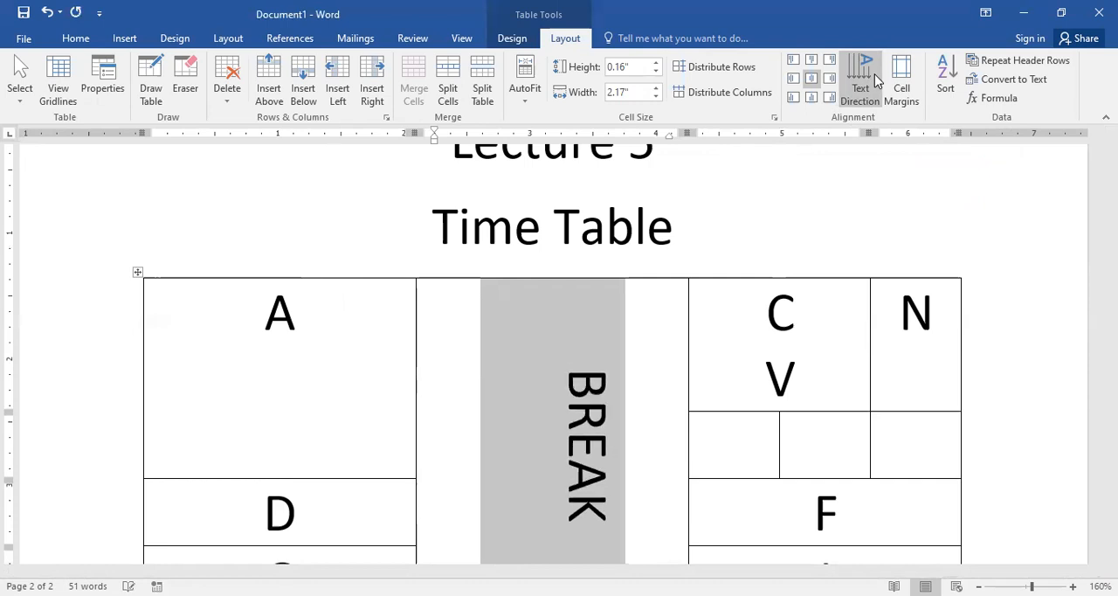
key(ctrl+])
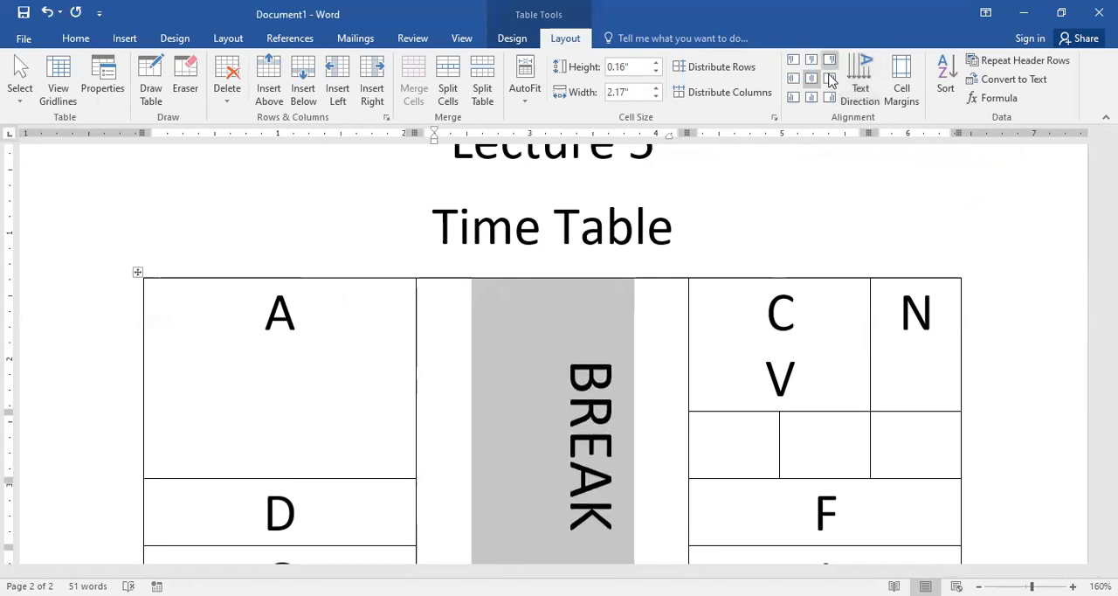
click(812, 98)
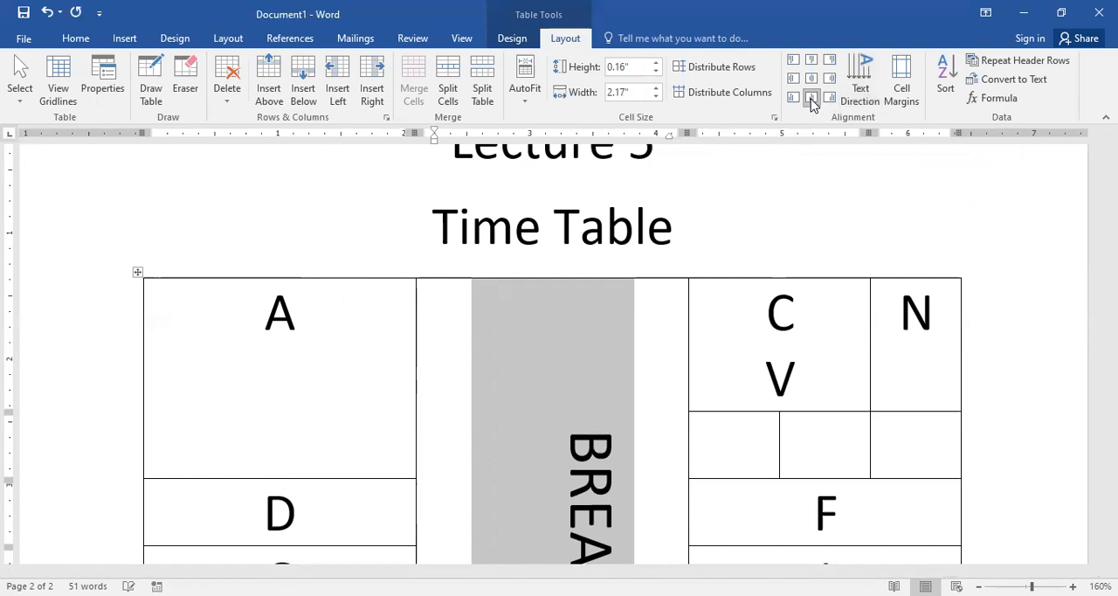
click(812, 79)
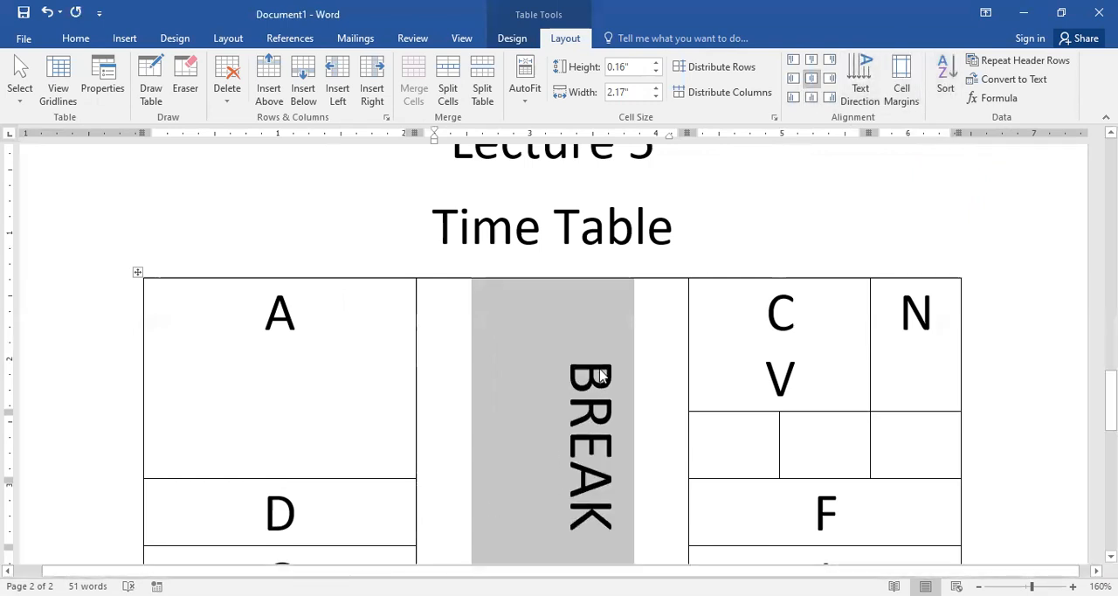
Step: Set the table's default cell margins to 0.03 inch top, 0.05 inch bottom, and 0.11 inch left and right
click(902, 79)
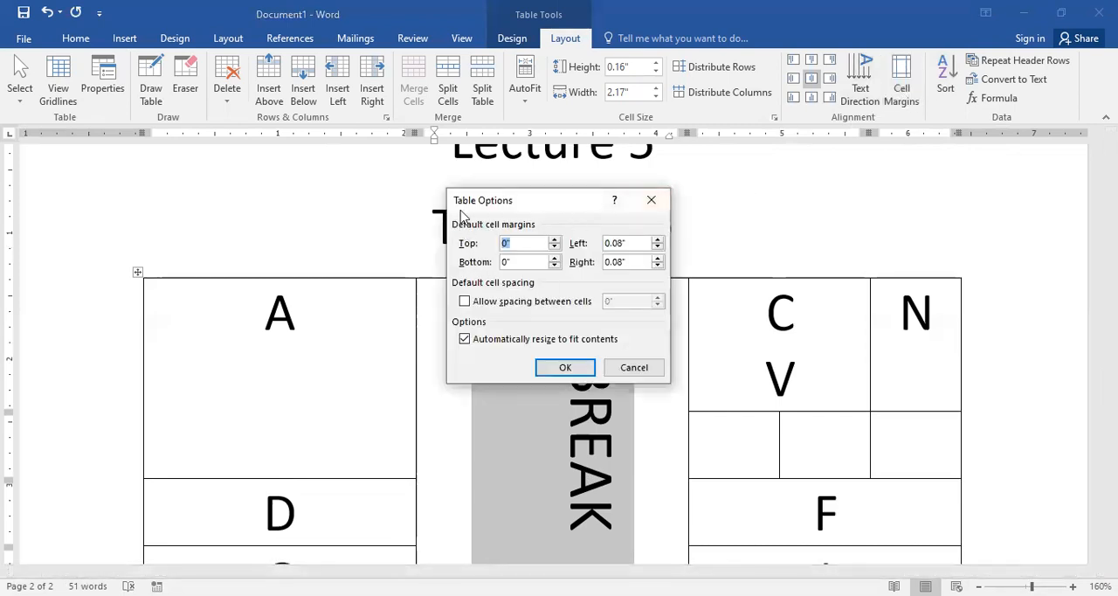
click(556, 241)
click(556, 258)
click(555, 259)
click(658, 240)
click(658, 240)
click(657, 241)
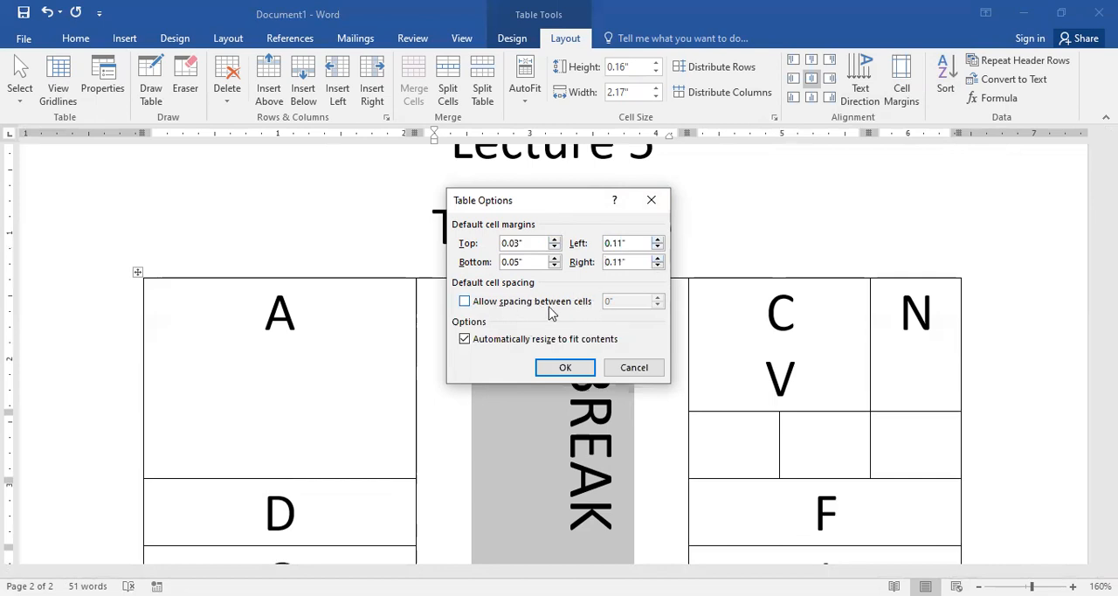
Step: Allow 0.03 inch spacing between cells and apply the table options, then undo and redo the change to compare
click(466, 303)
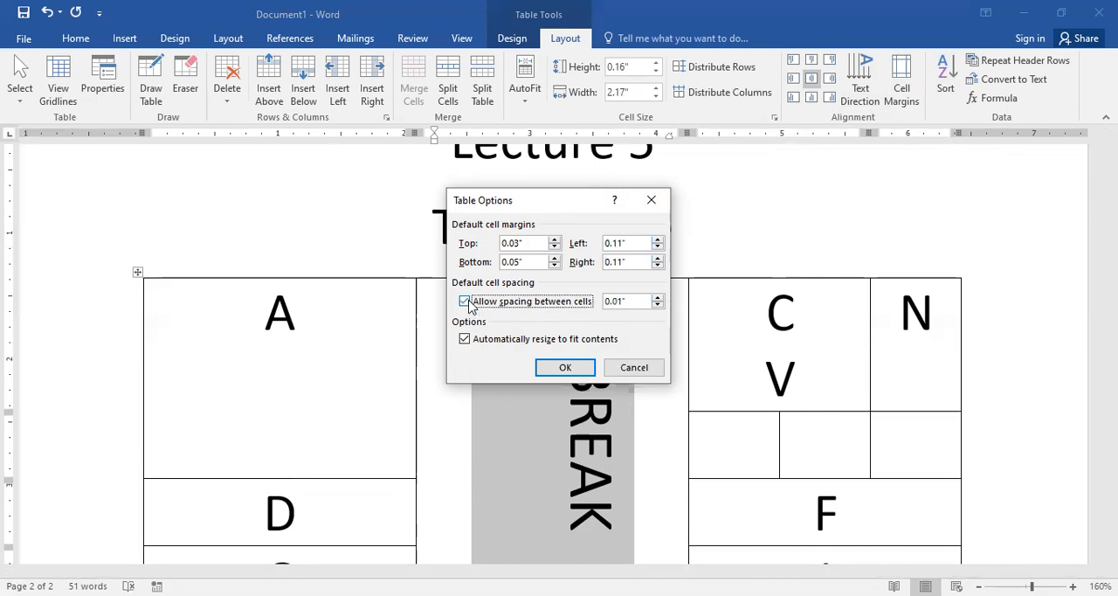
click(657, 297)
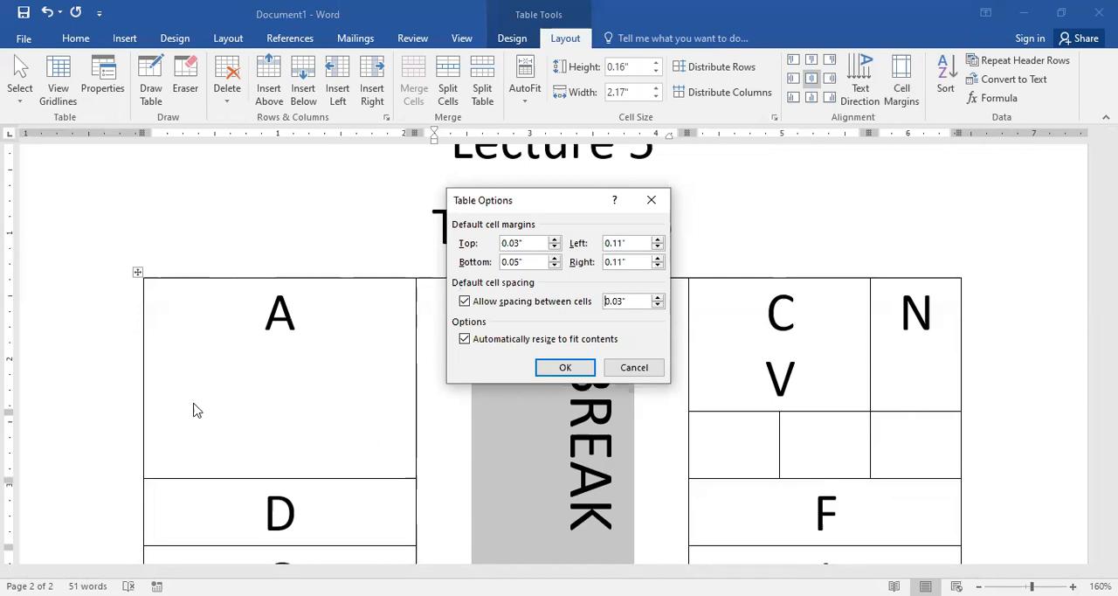
click(573, 368)
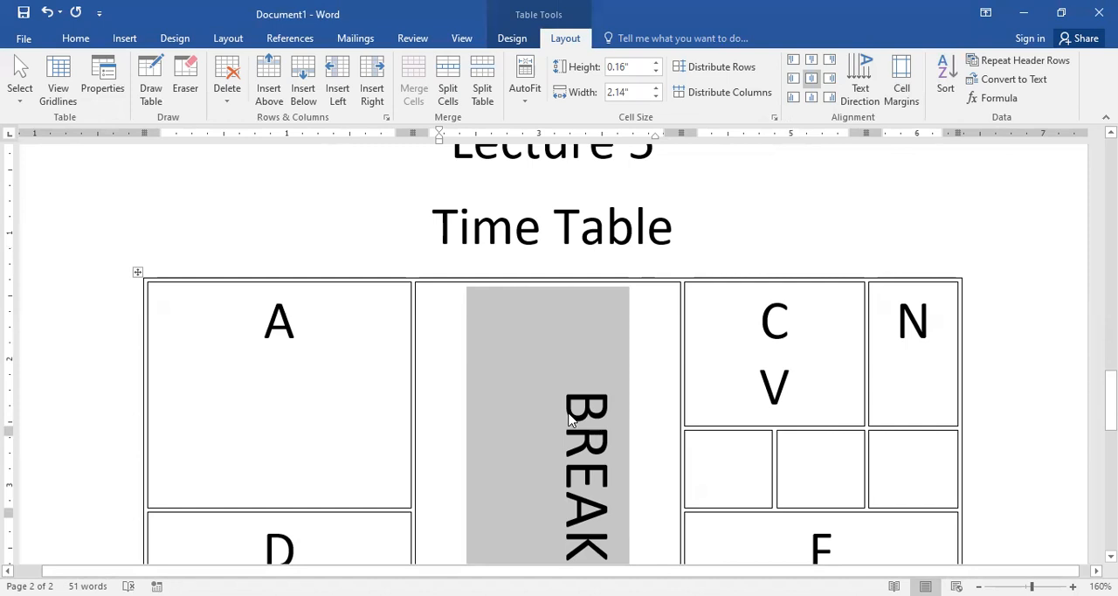
key(ctrl+z)
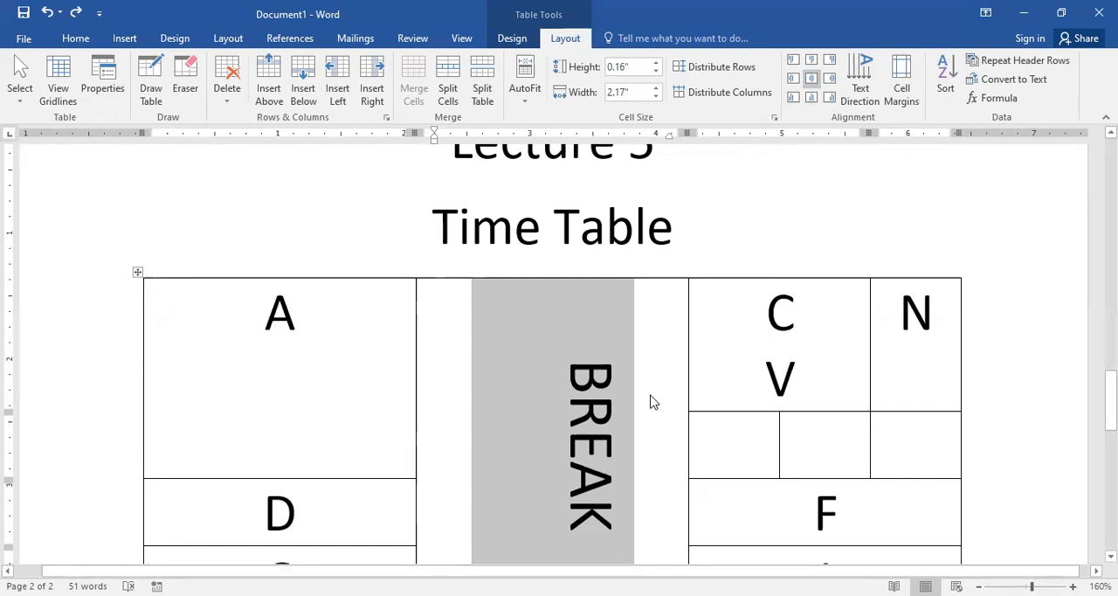
key(ctrl+y)
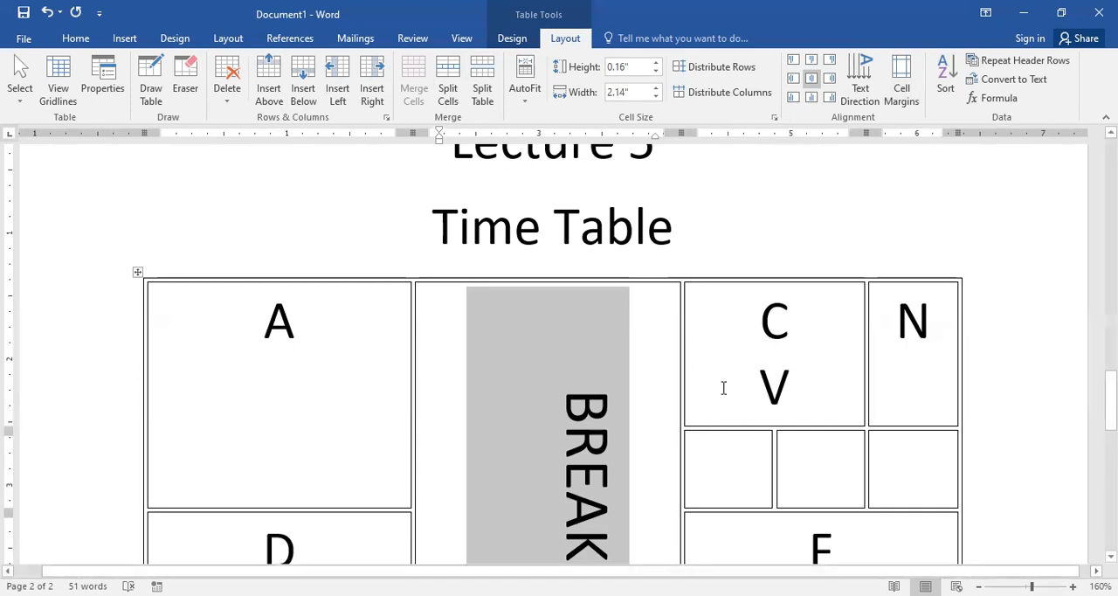
Step: Split the cell containing A into 3 columns and 2 rows
click(209, 439)
click(168, 336)
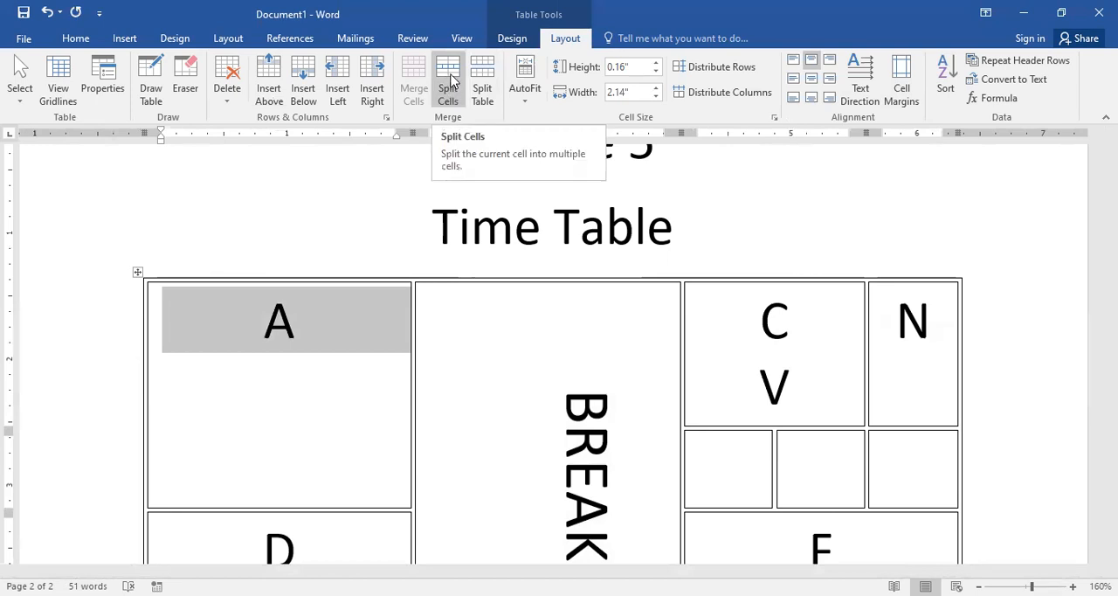
click(449, 82)
click(622, 261)
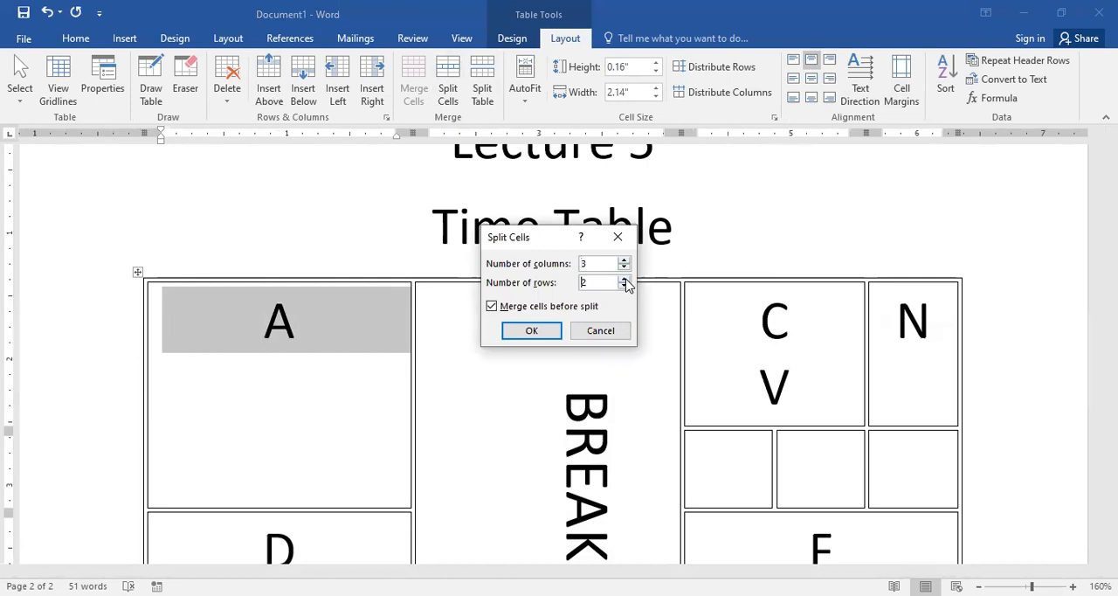
click(531, 331)
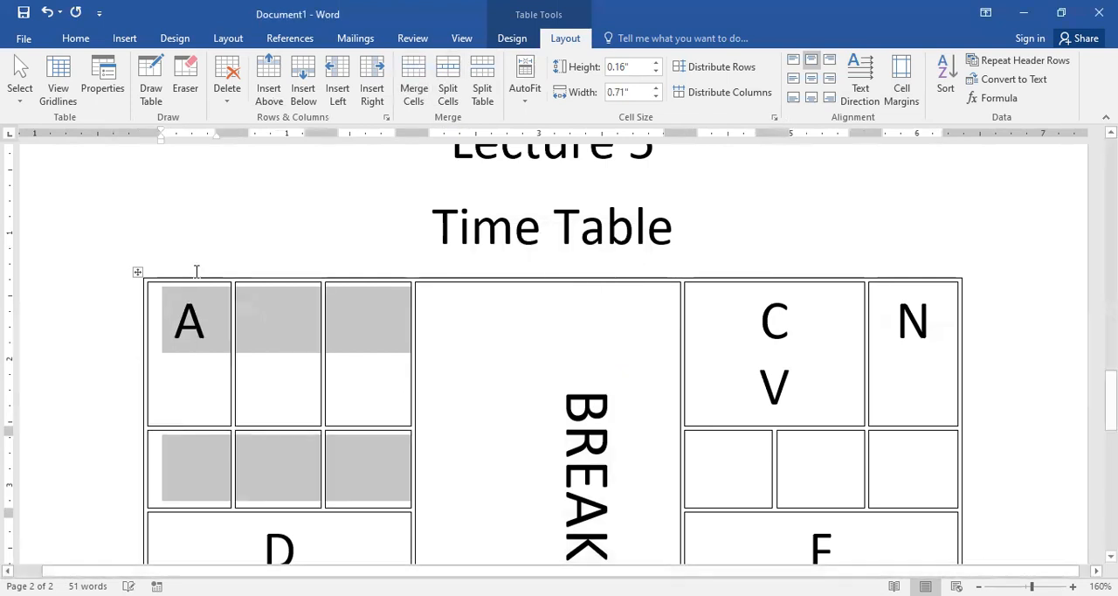
Step: Insert a column to the right of the middle cell in the lower row of the split A block
click(279, 465)
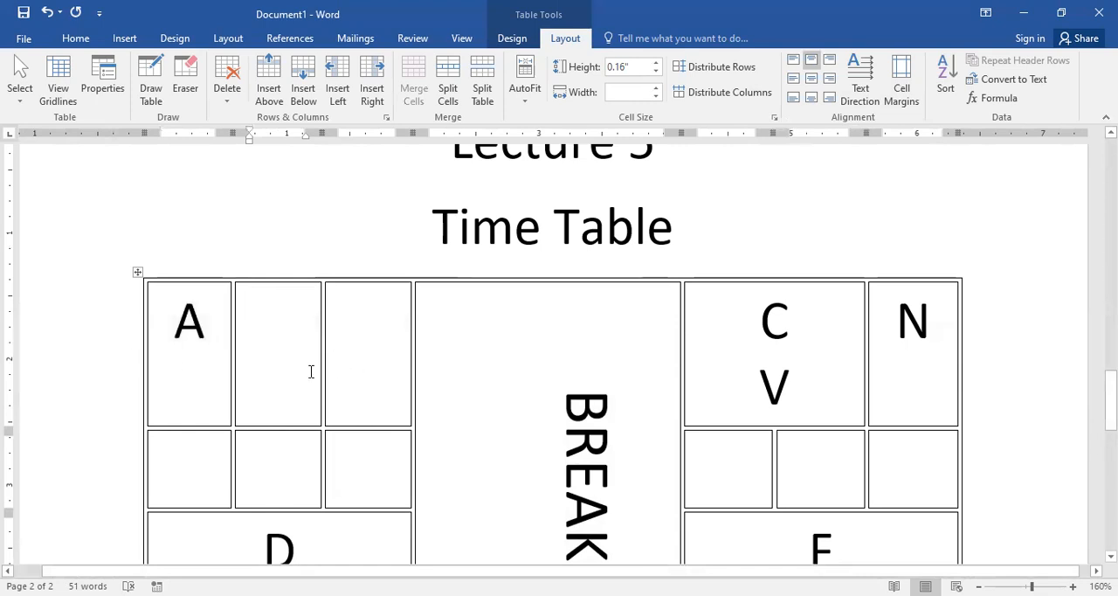
click(372, 91)
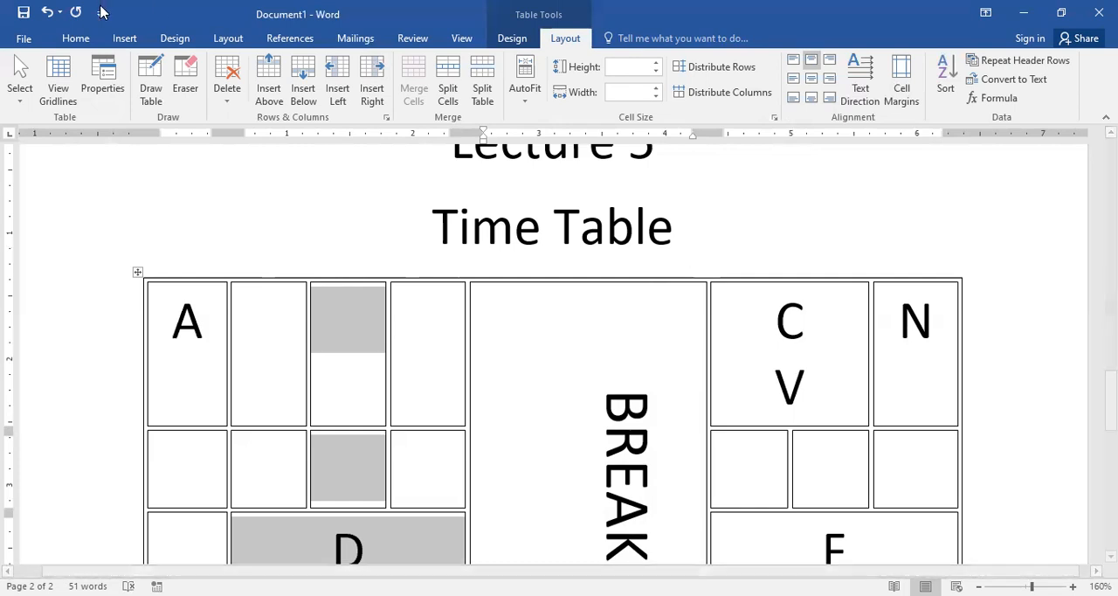
click(198, 459)
Step: Insert one blank row below the D row and another below the G row
scroll(276, 390, down, 3)
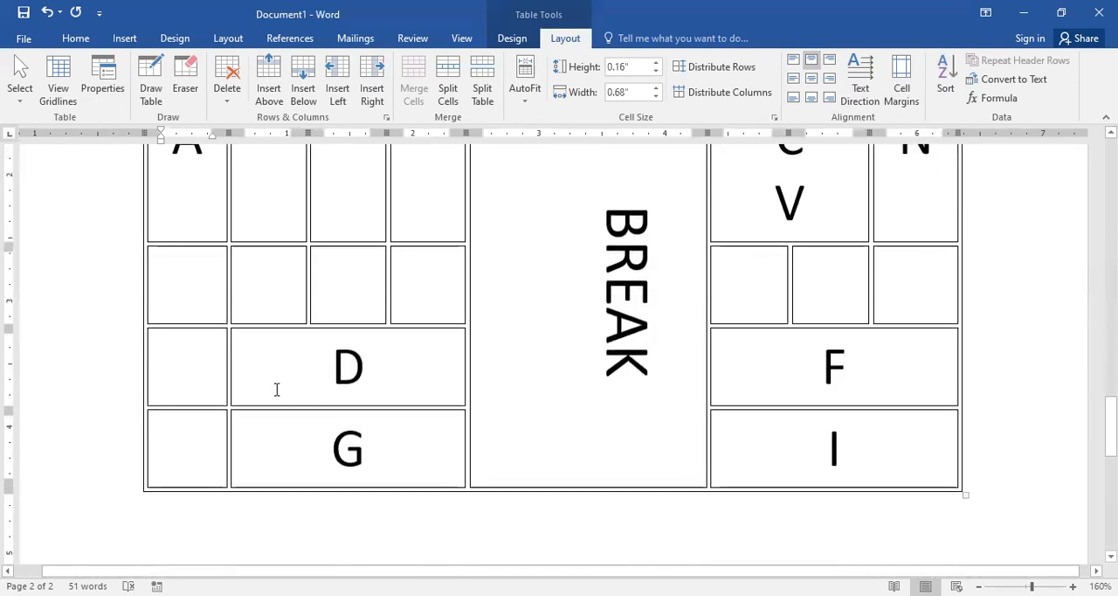
click(153, 358)
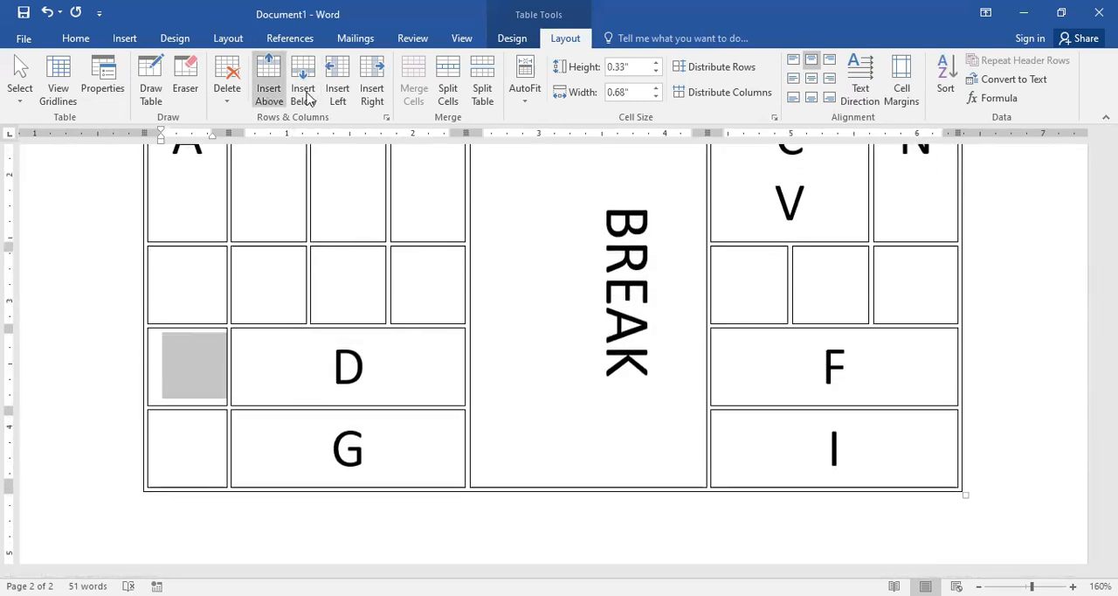
click(303, 87)
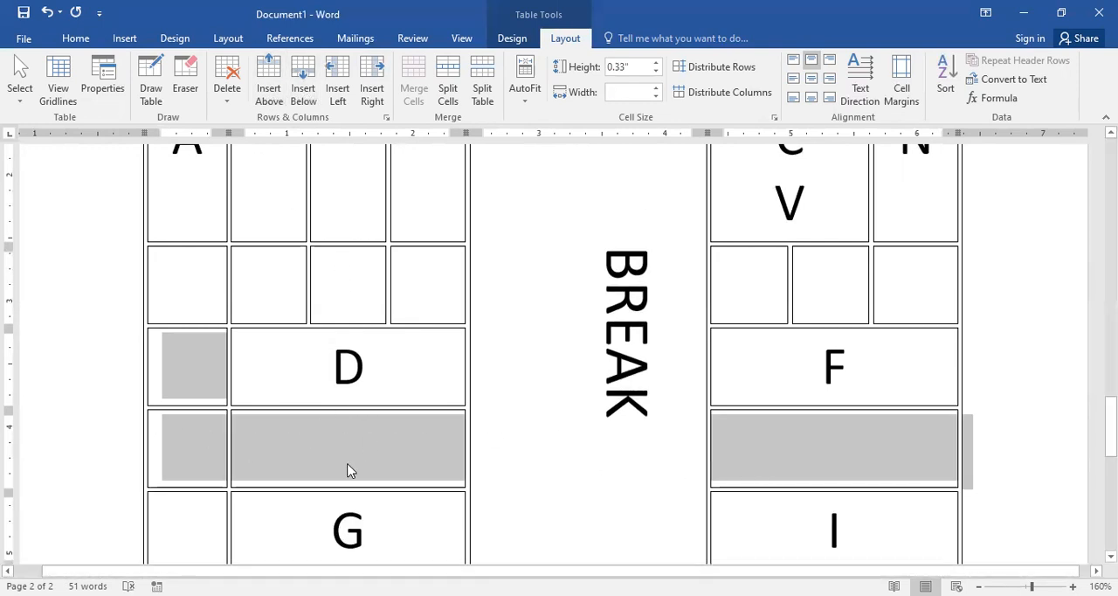
scroll(260, 446, down, 3)
click(294, 423)
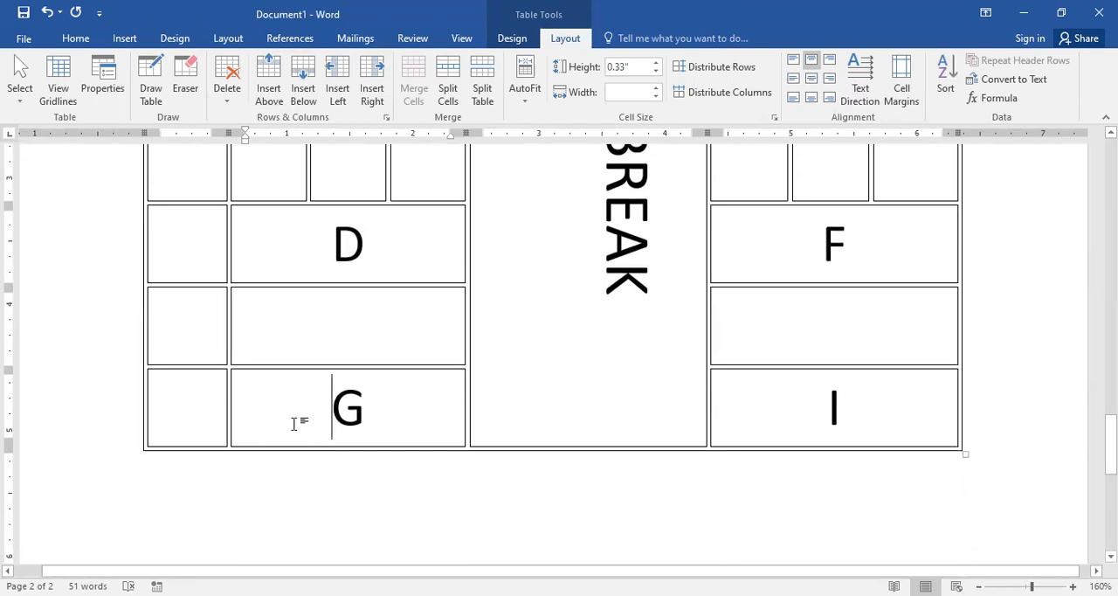
click(303, 87)
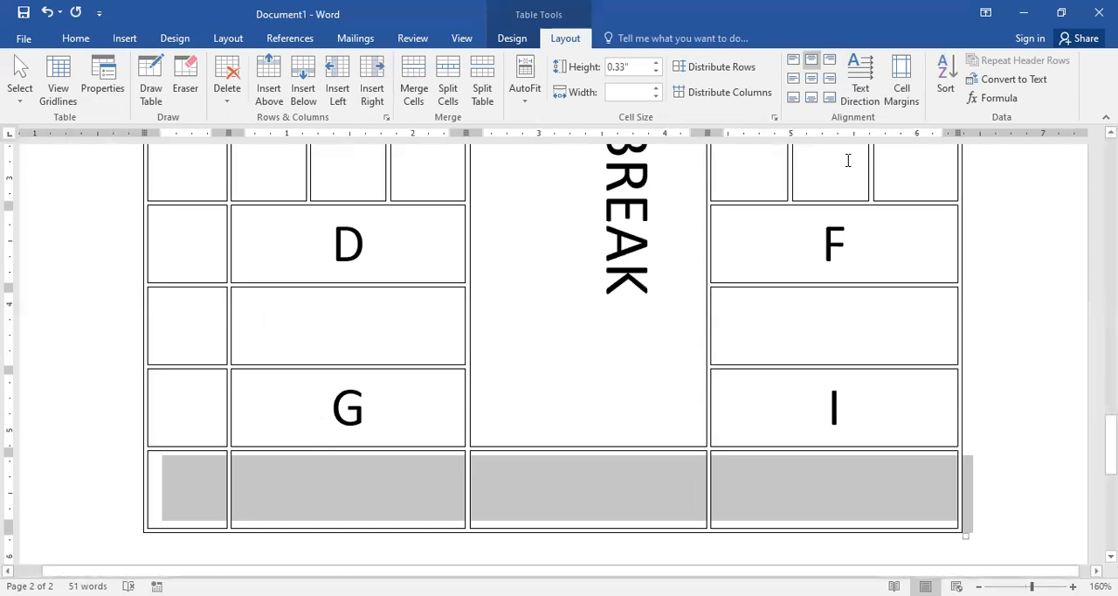
Step: Insert a column at the table's right edge, after the N column, and another column immediately to its left
click(912, 188)
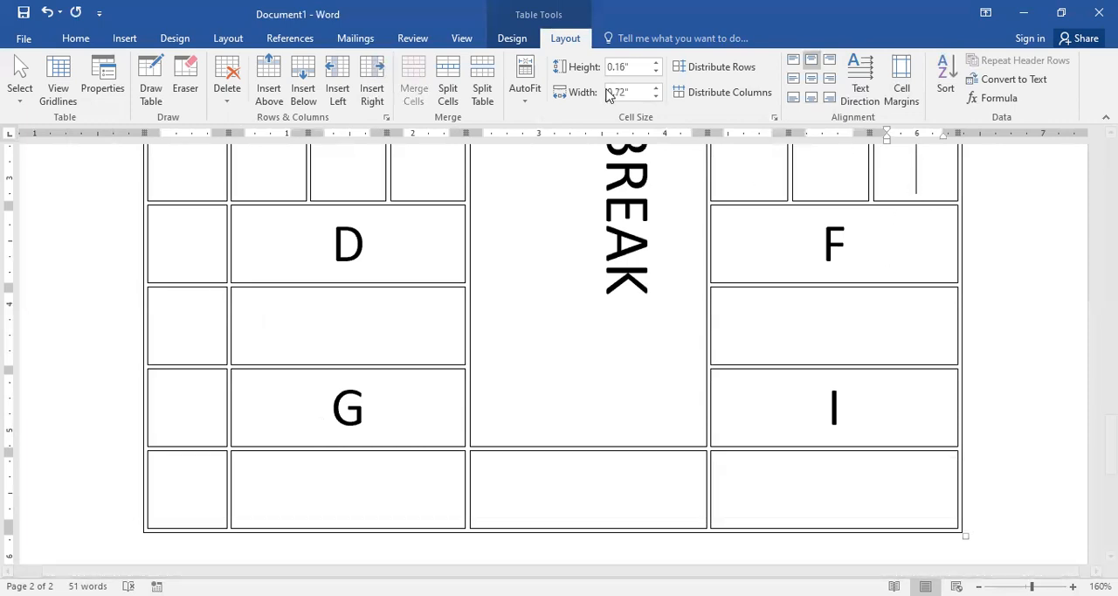
click(372, 91)
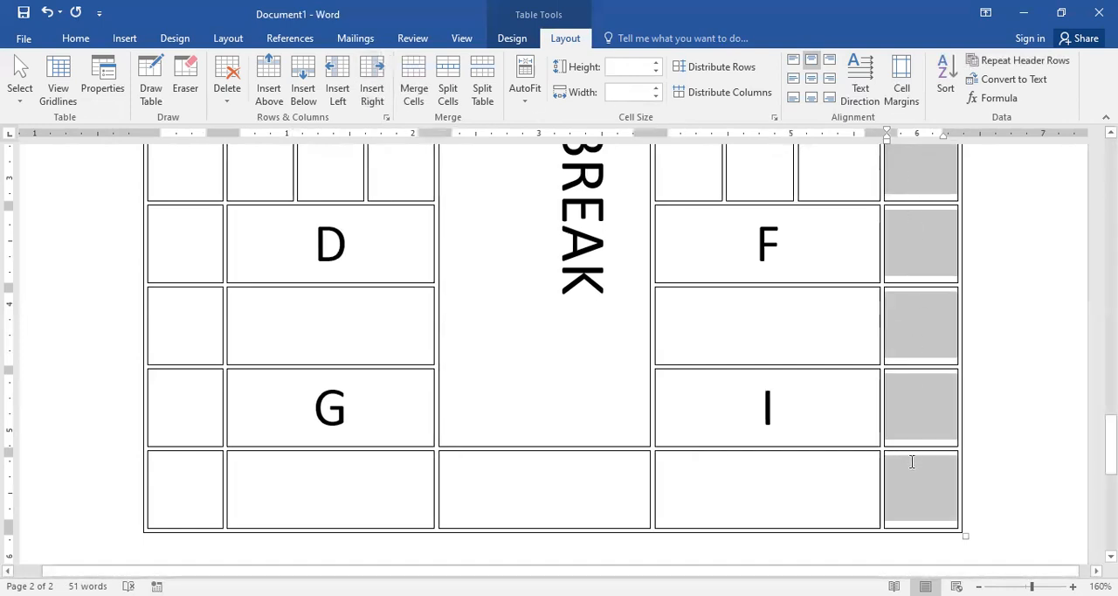
scroll(899, 372, up, 2)
scroll(918, 298, up, 1)
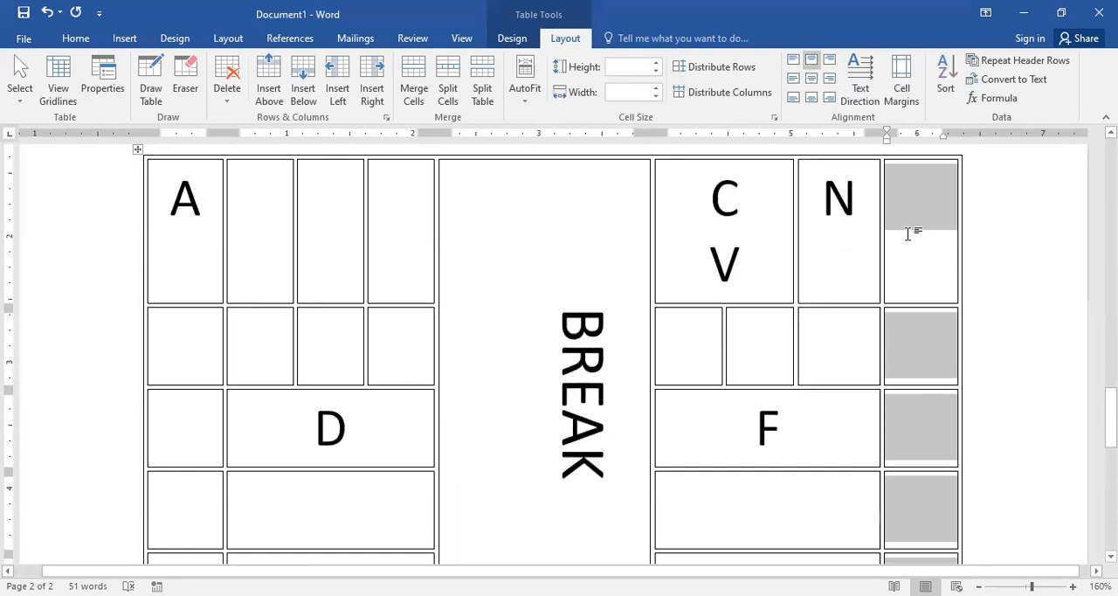
click(337, 94)
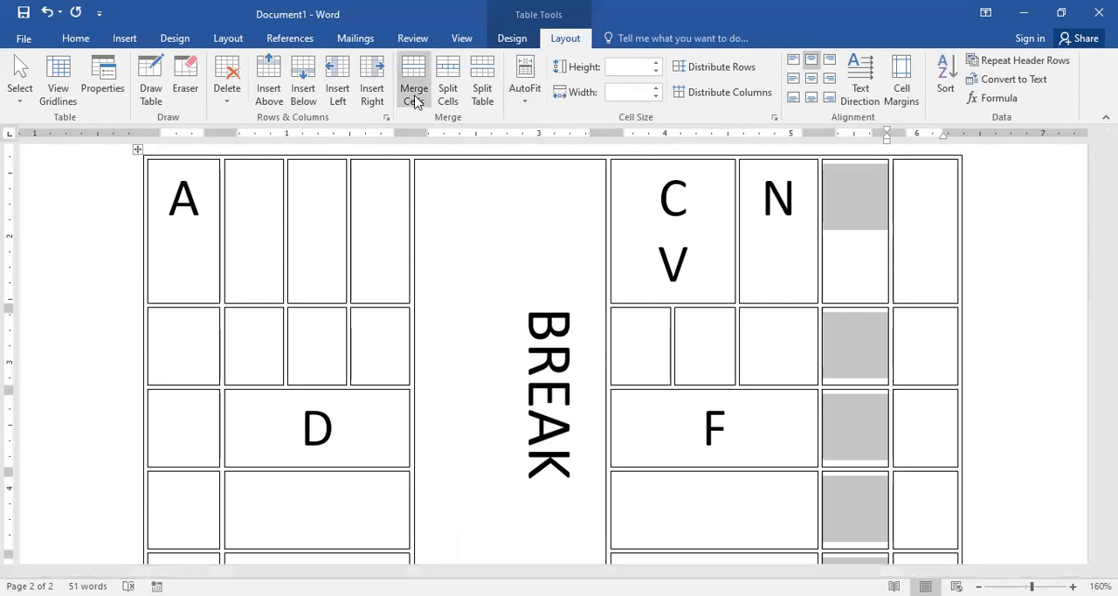
Step: Merge the three empty cells to the right of A into one cell
click(380, 209)
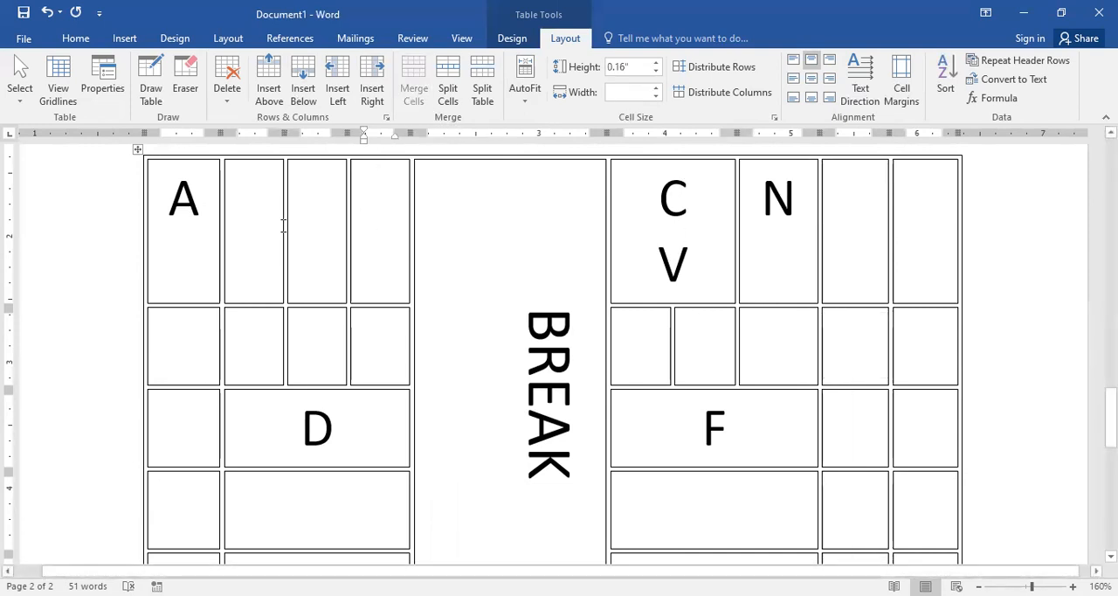
drag(282, 227, 367, 233)
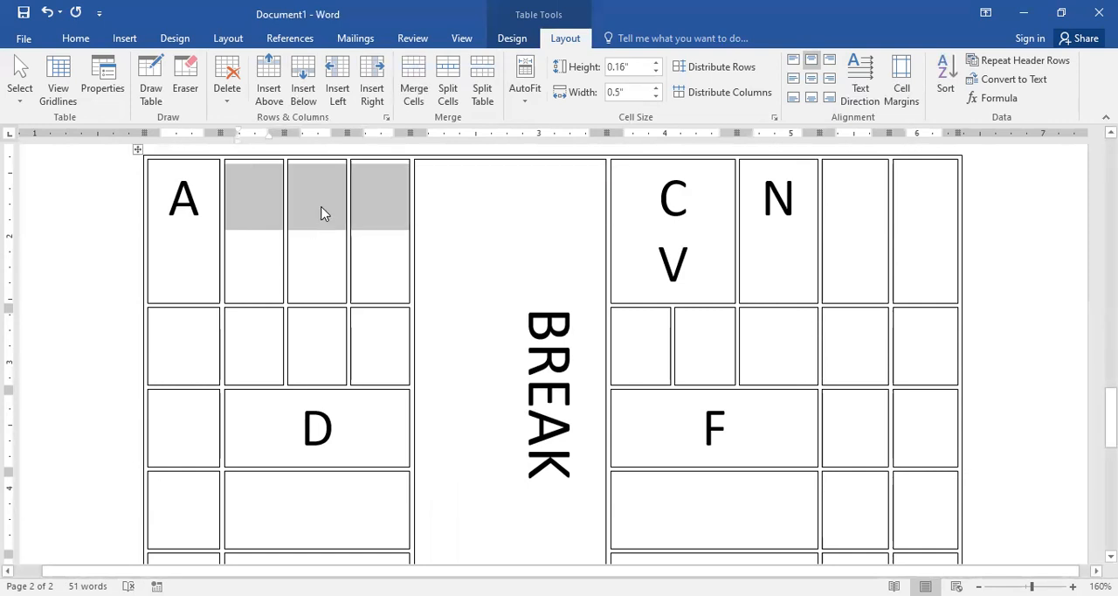
right_click(324, 214)
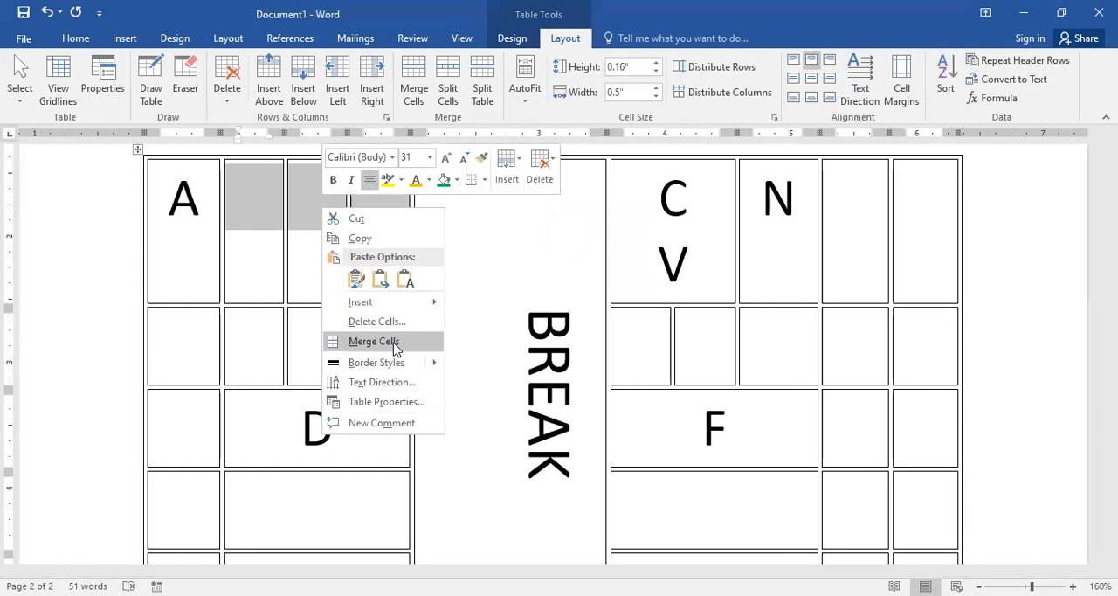
click(417, 96)
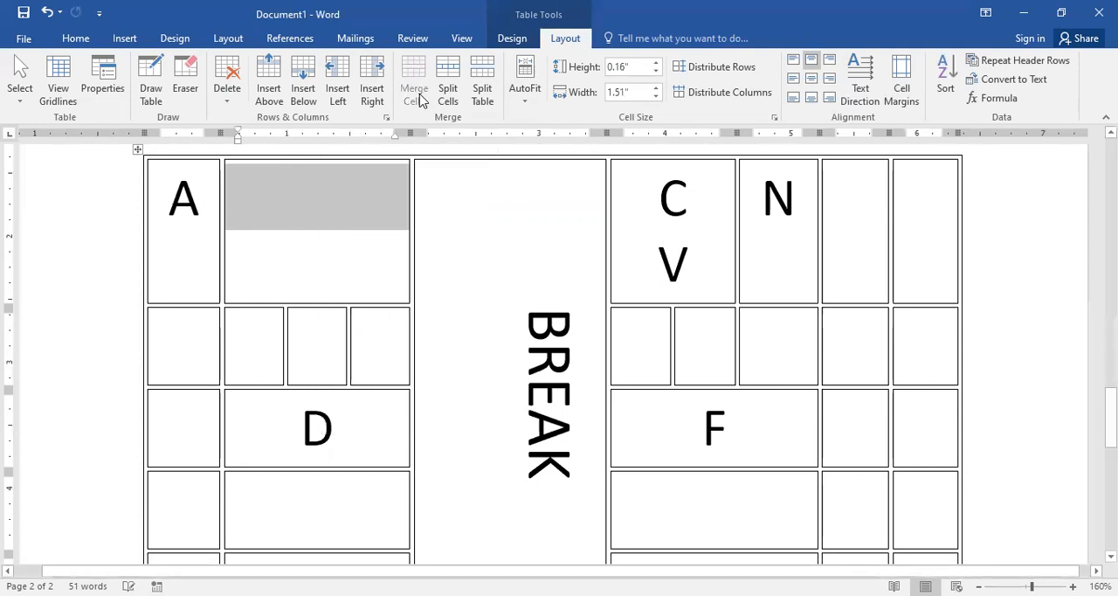
Step: Split the table into two at the D row, so that row starts the second table
click(324, 212)
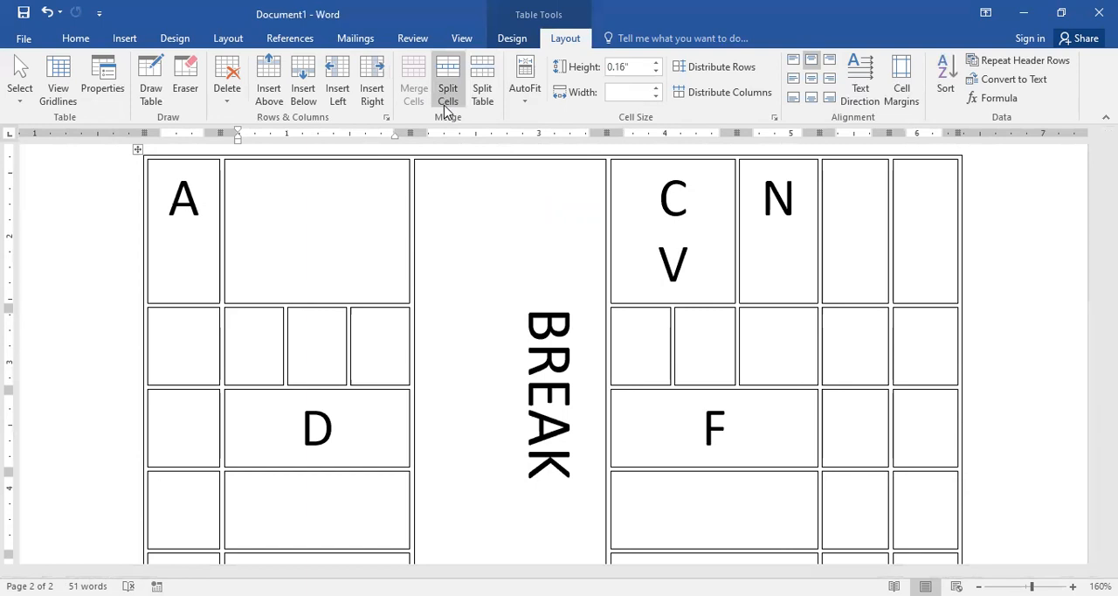
scroll(350, 347, down, 1)
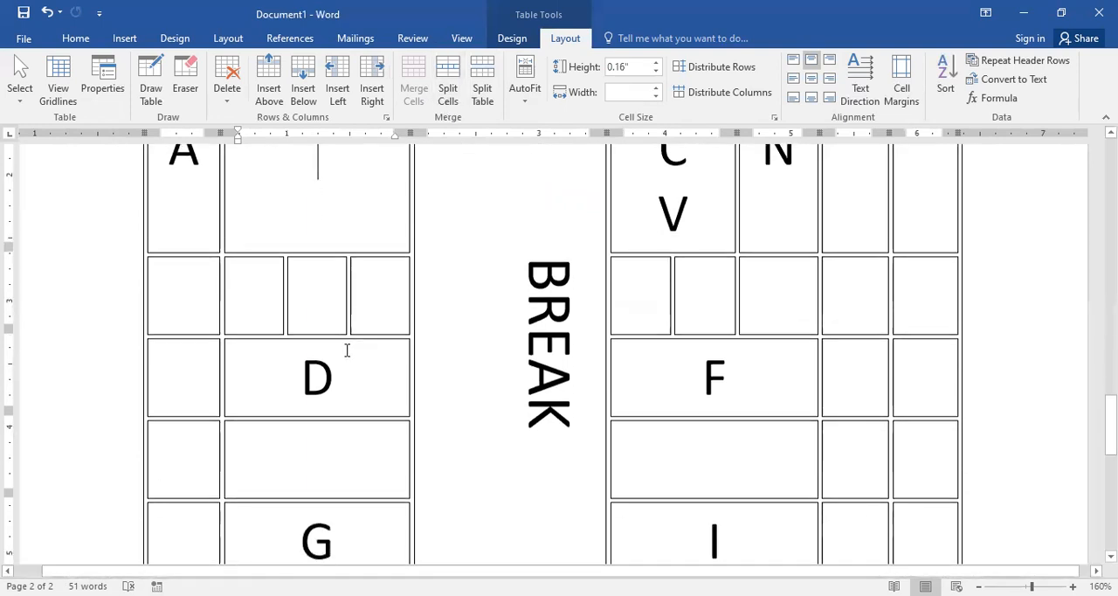
click(150, 381)
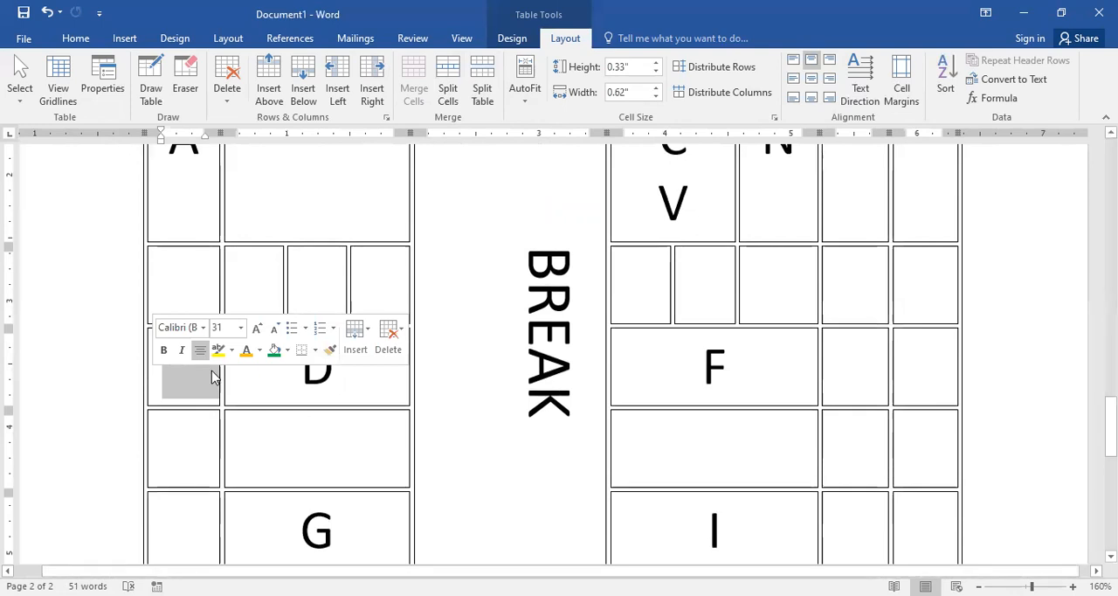
click(491, 94)
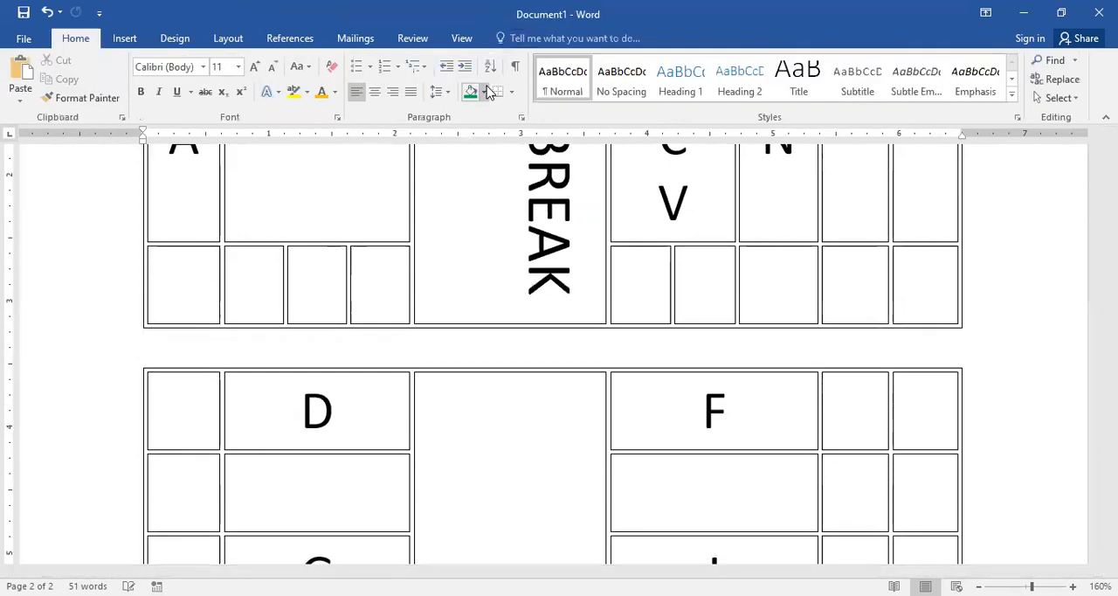
scroll(524, 349, up, 4)
scroll(527, 349, down, 5)
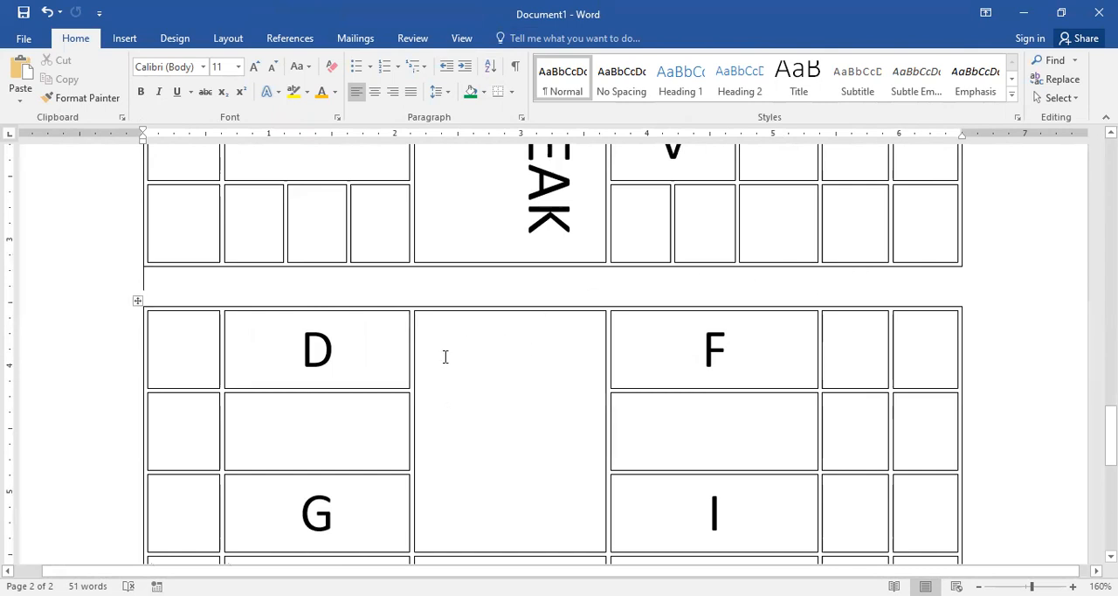
scroll(443, 358, up, 3)
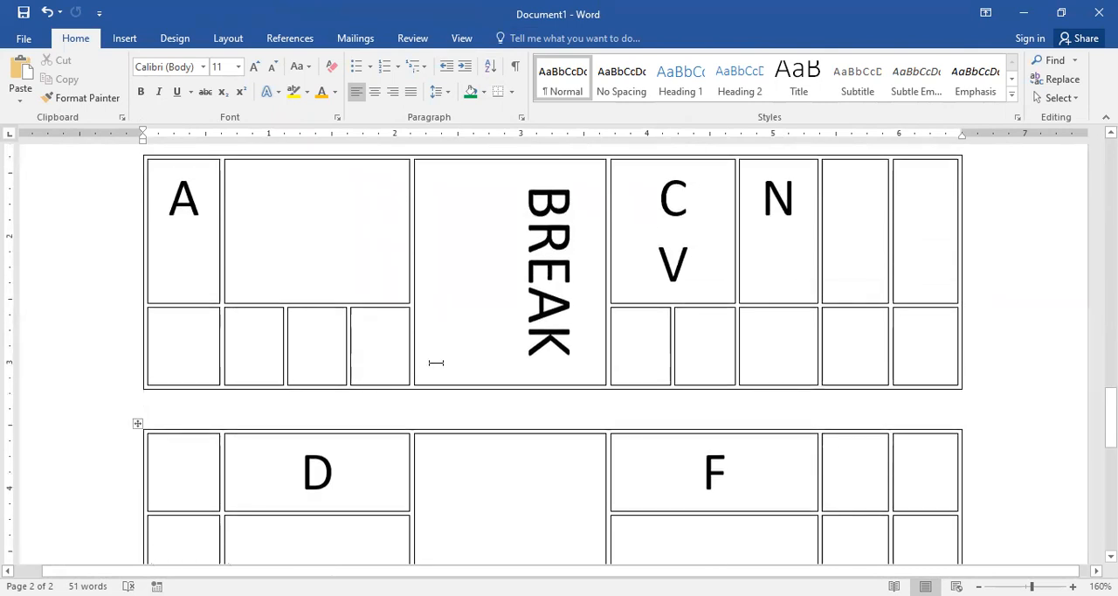
Step: Try to distribute the upper table's columns evenly and to sort the table
click(340, 237)
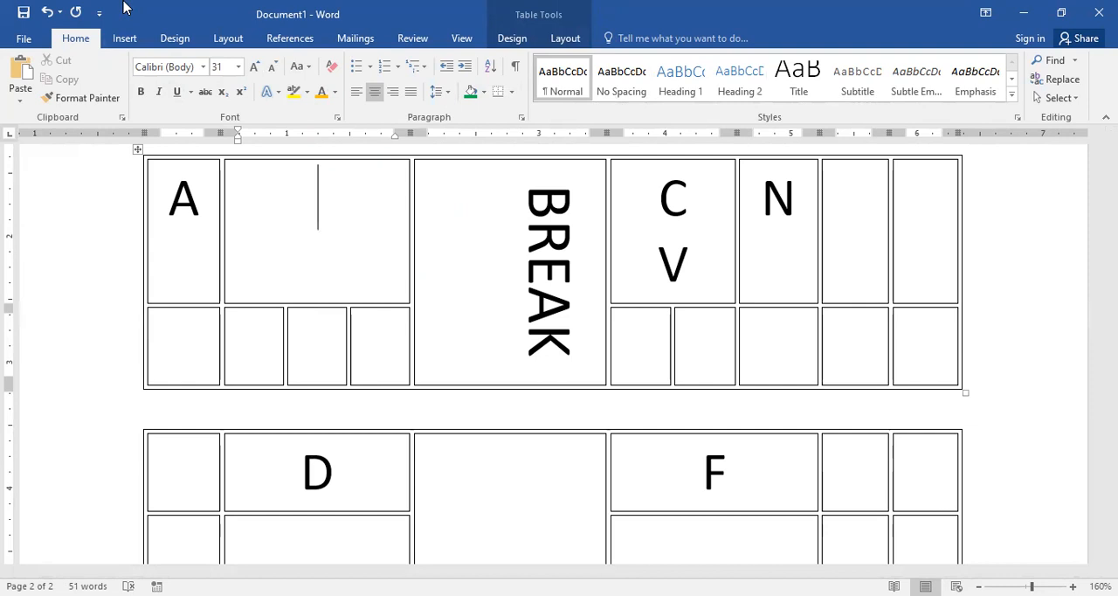
click(510, 39)
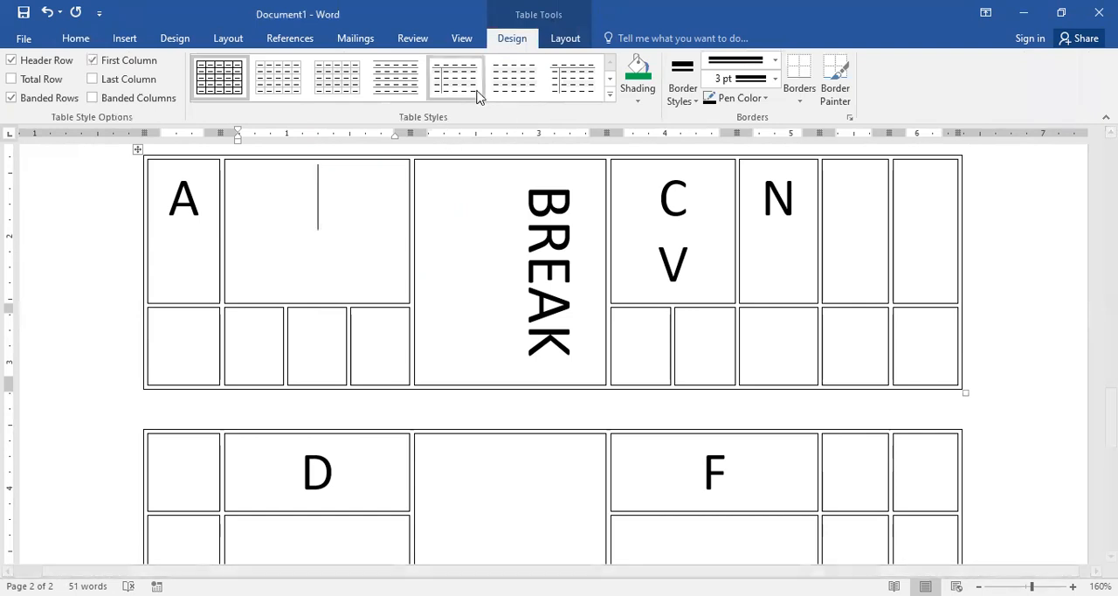
click(565, 40)
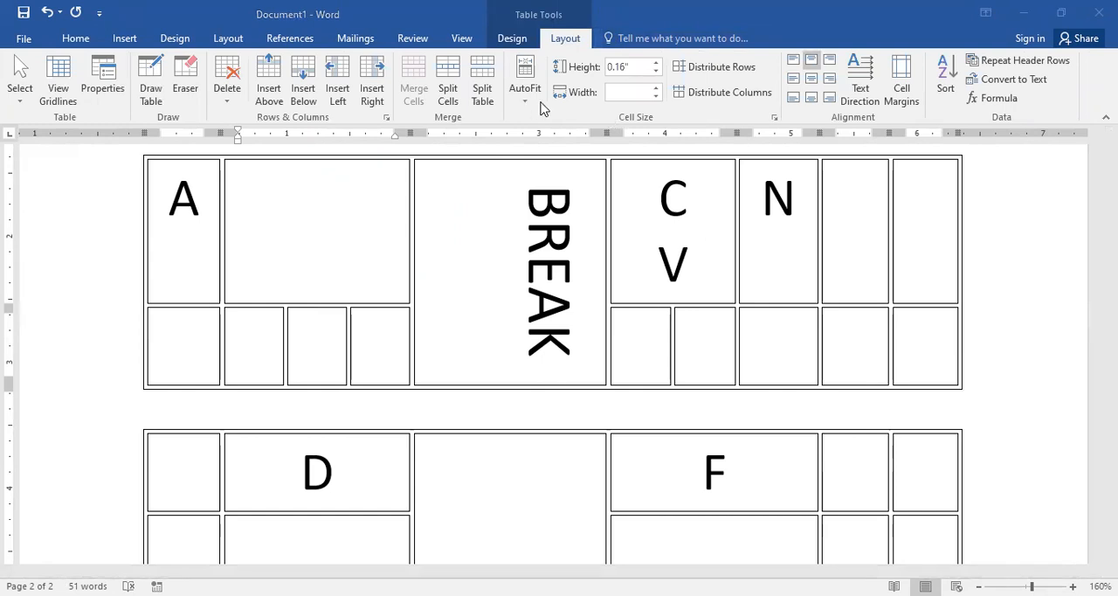
click(655, 72)
click(566, 353)
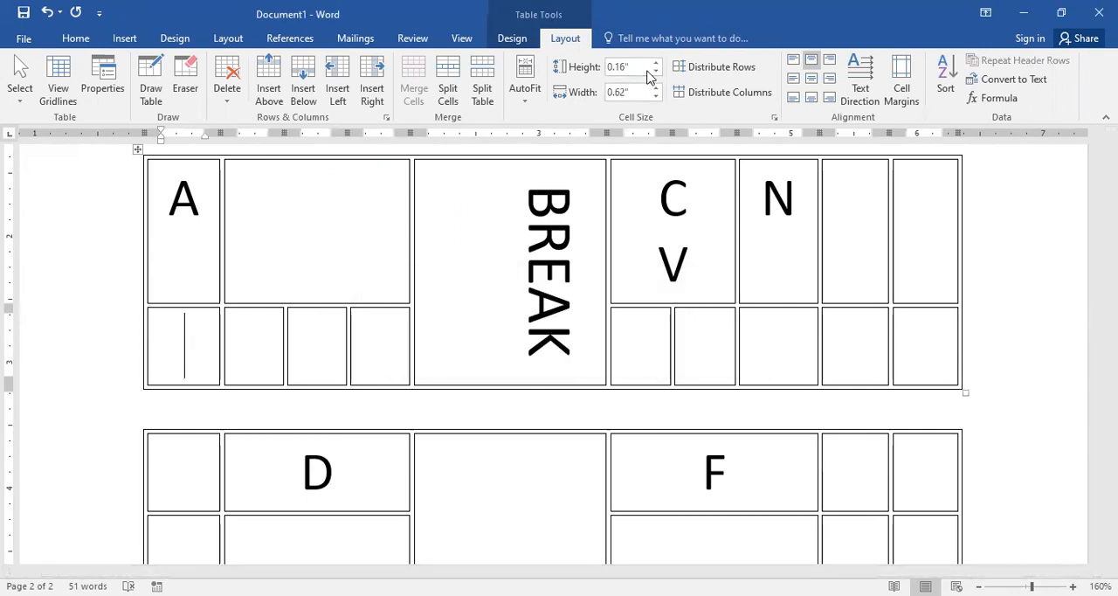
click(726, 105)
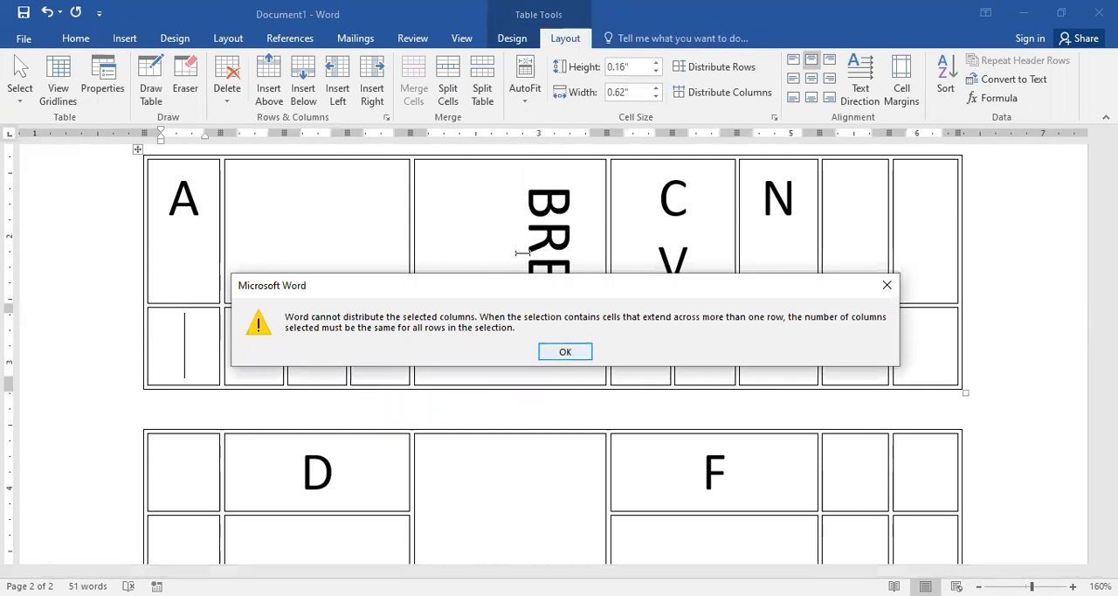
key(Return)
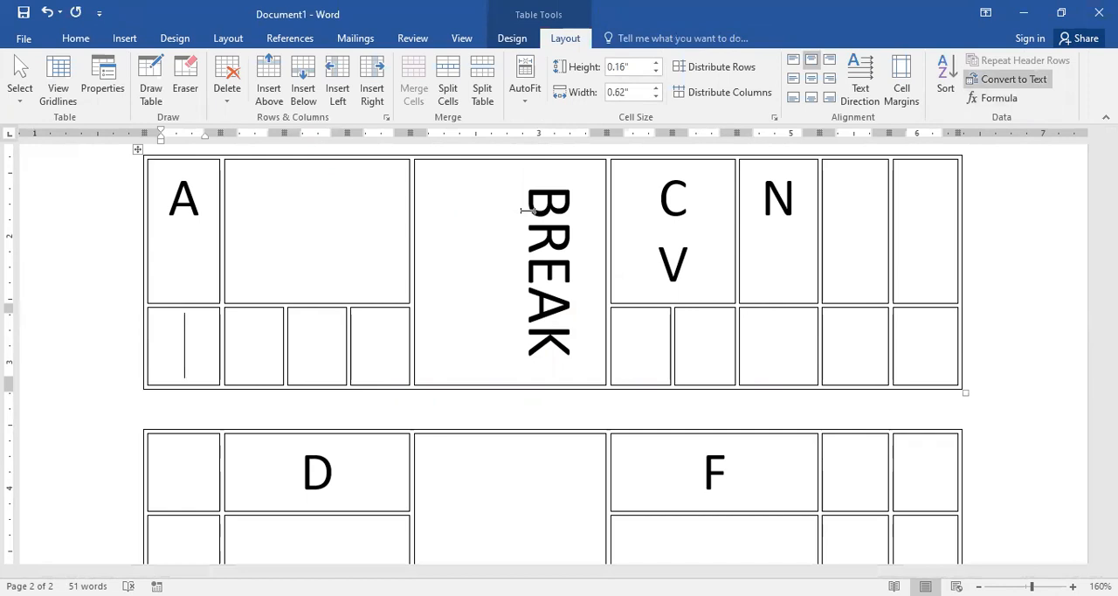
click(945, 81)
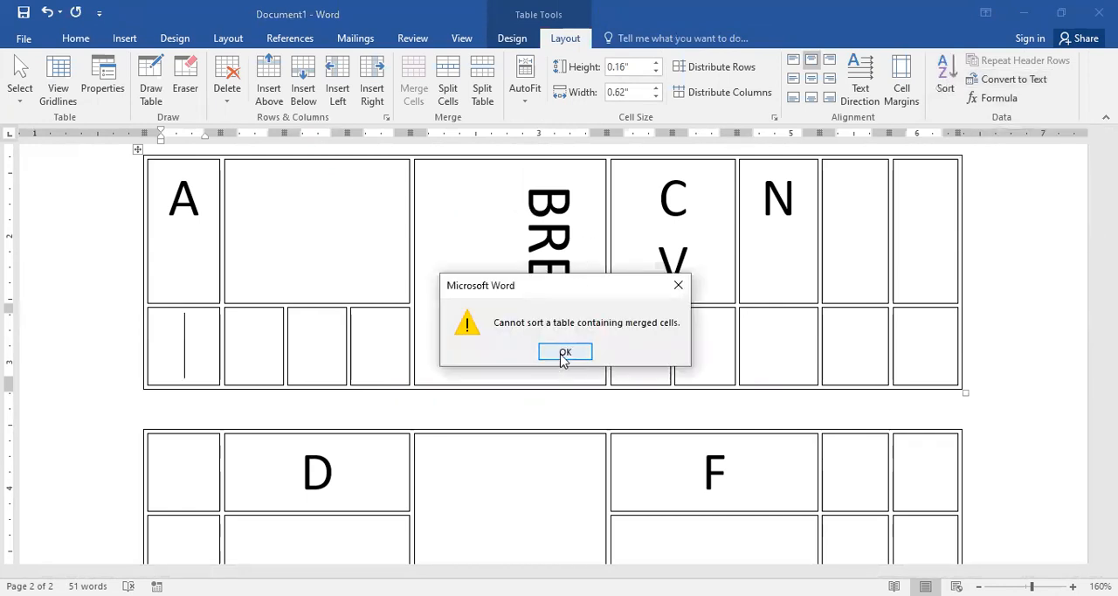
click(562, 352)
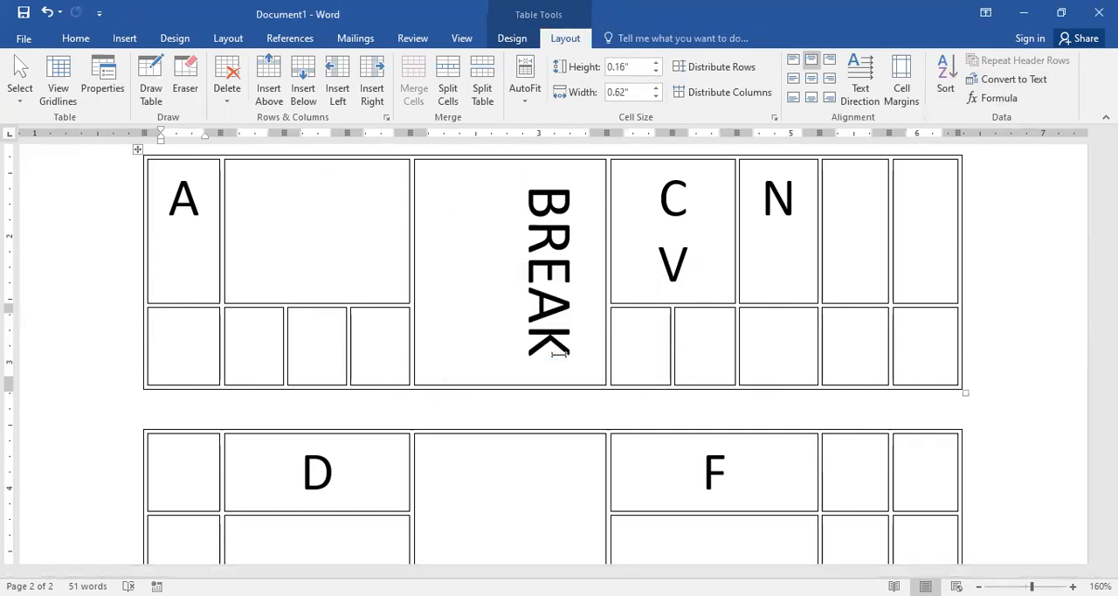
Step: Convert the upper table, with A, BREAK, C, V and N, to text separated by tabs
drag(179, 218, 761, 302)
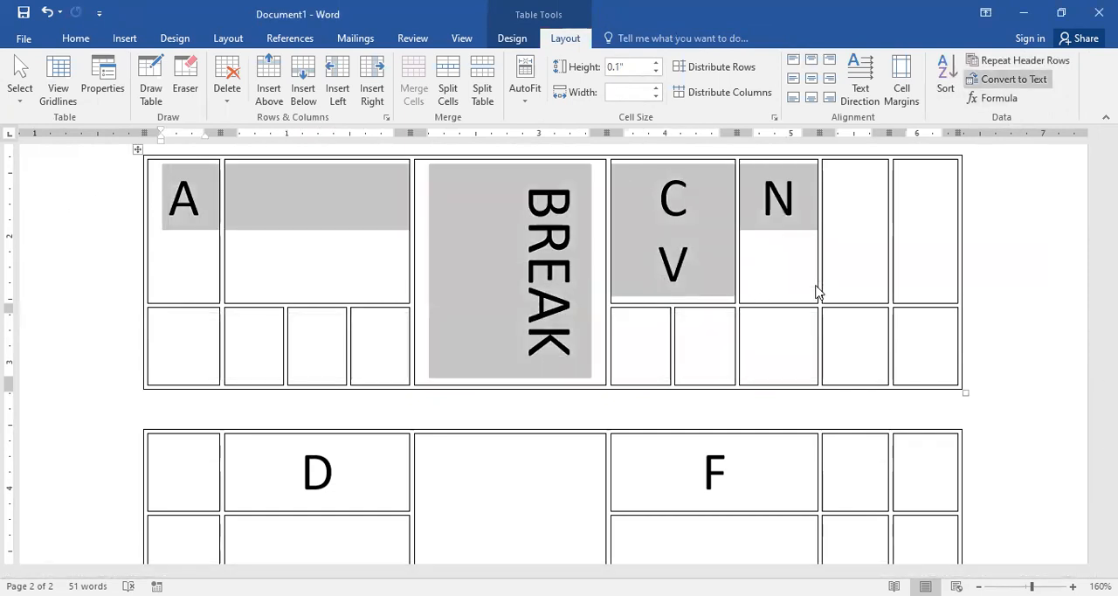
click(539, 355)
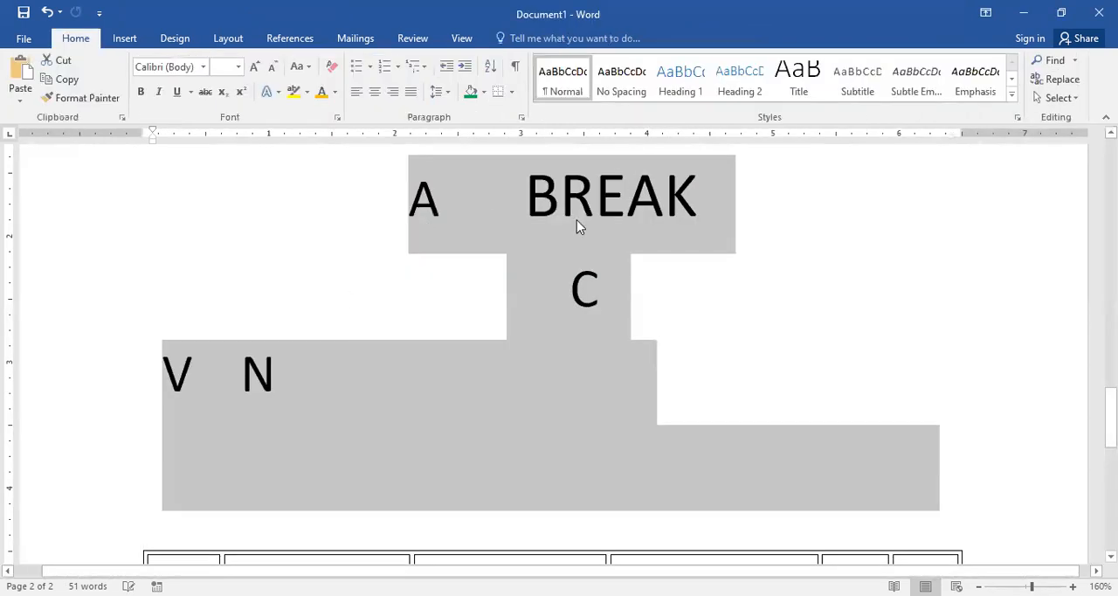
click(540, 417)
scroll(540, 417, down, 3)
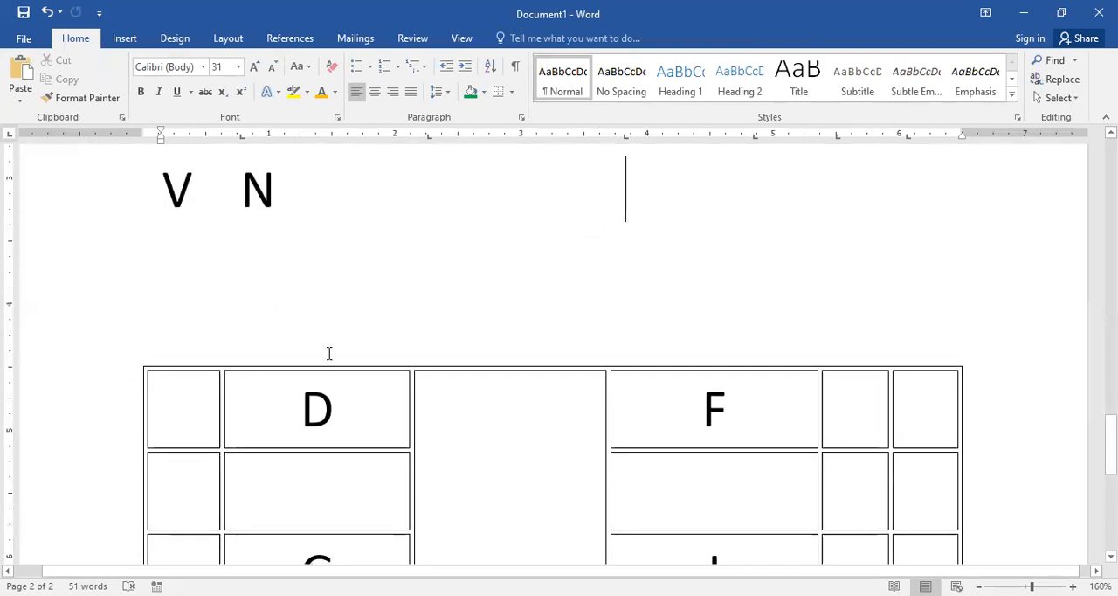
click(249, 208)
scroll(257, 204, up, 3)
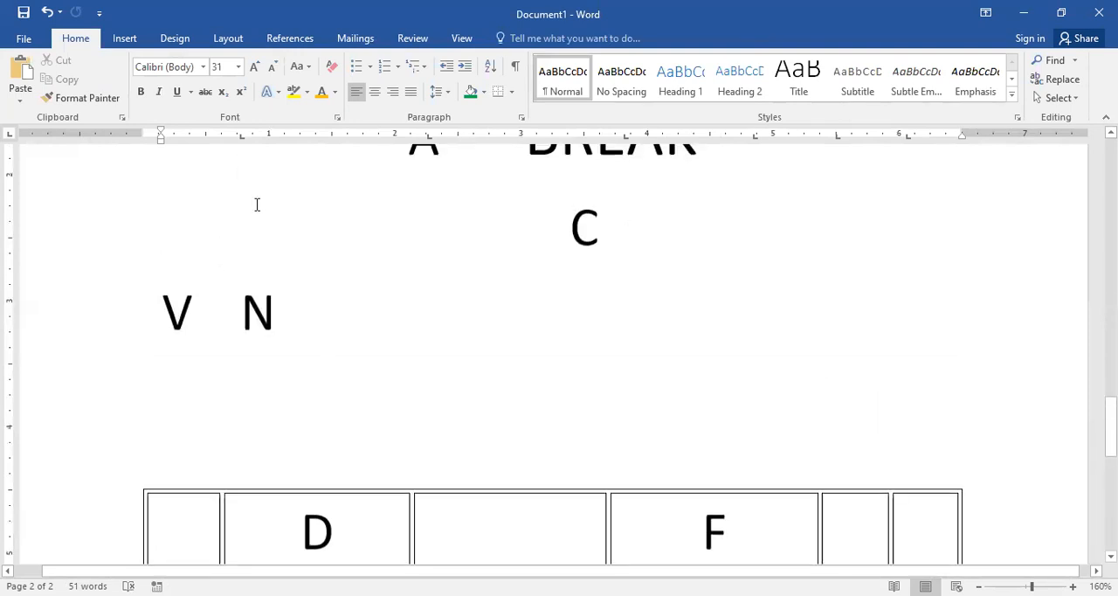
scroll(204, 342, down, 3)
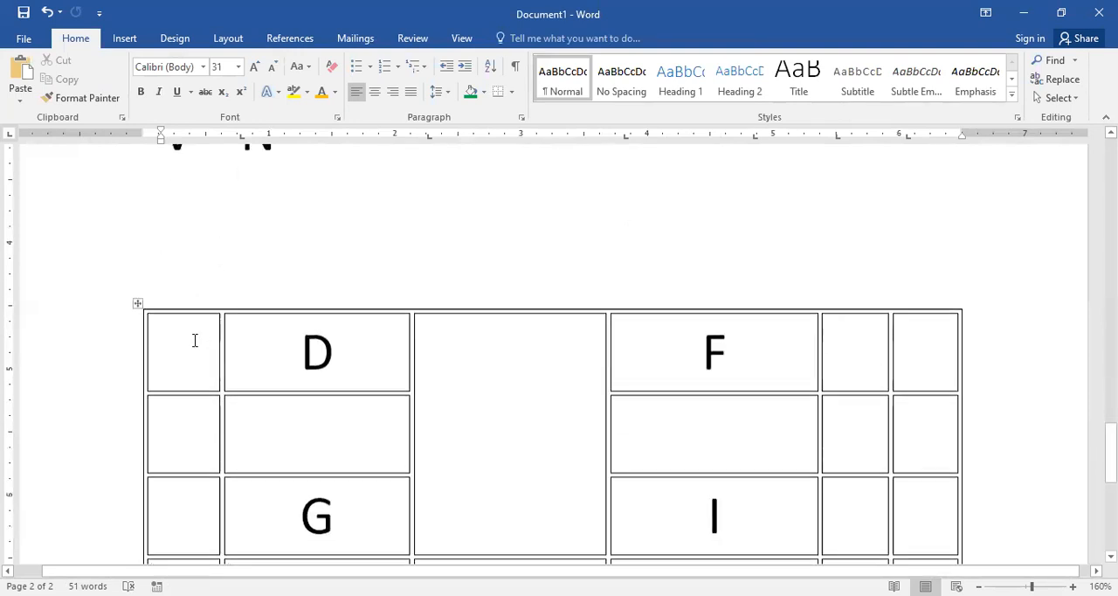
Step: Convert the table that starts with the D row to text separated by paragraph marks
click(191, 347)
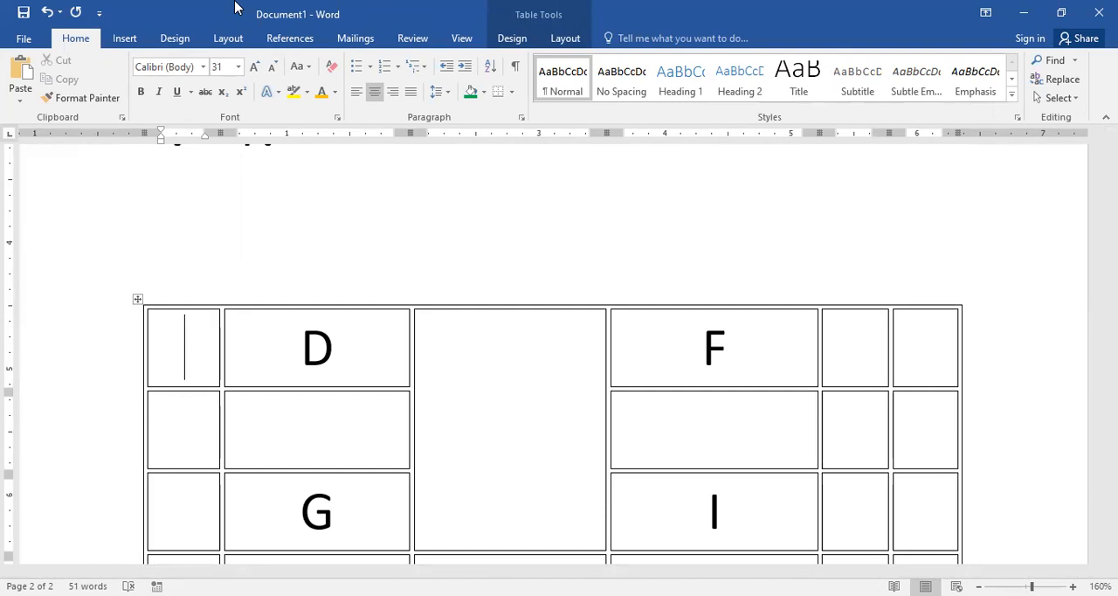
click(565, 38)
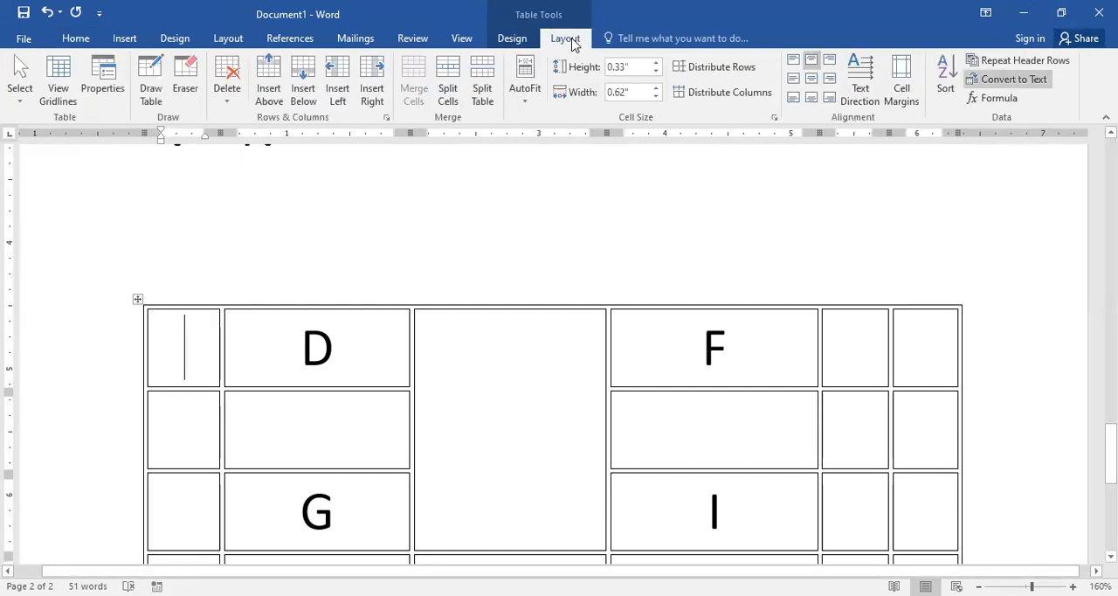
click(1017, 85)
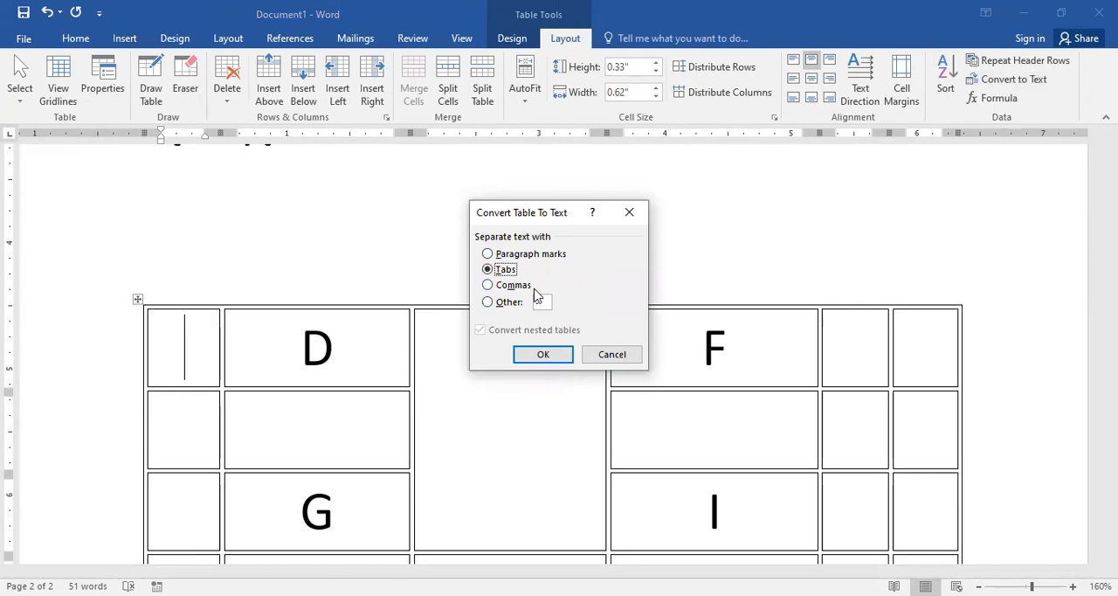
click(521, 253)
click(542, 354)
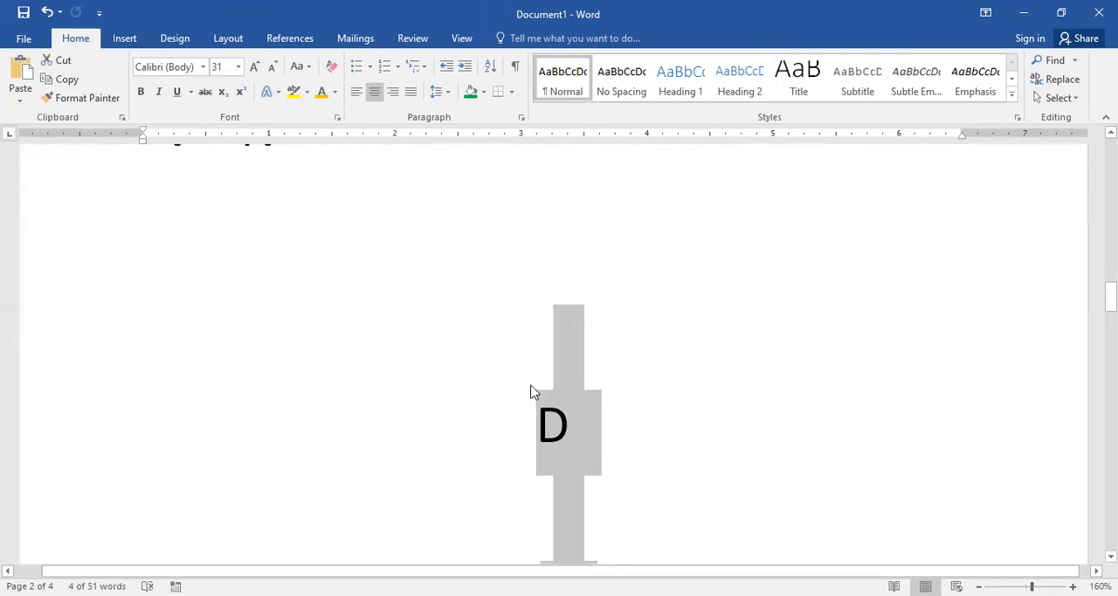
scroll(574, 429, down, 3)
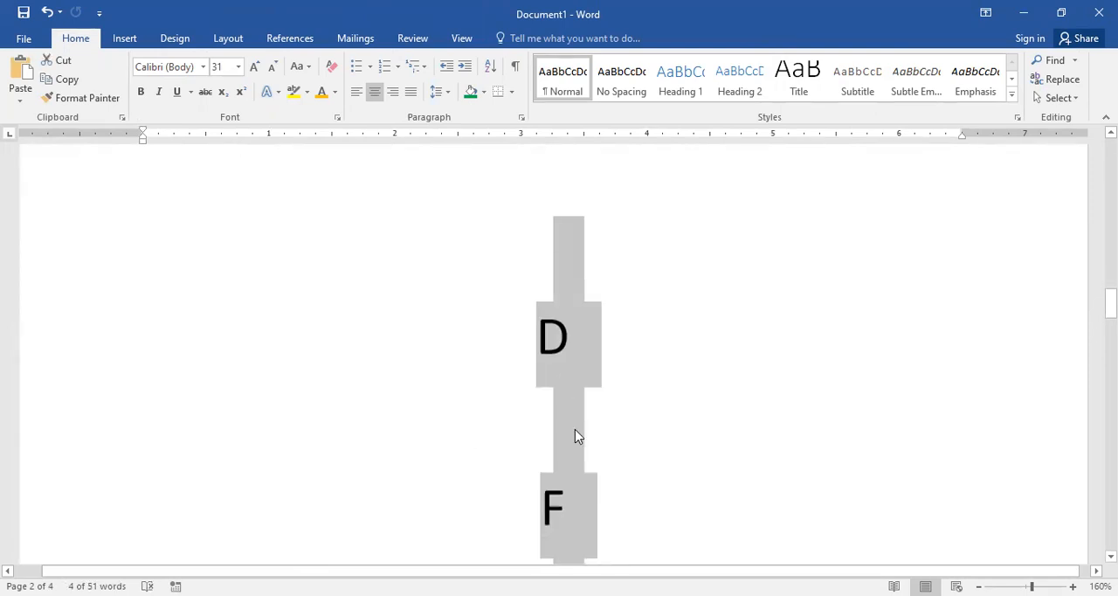
scroll(575, 435, down, 3)
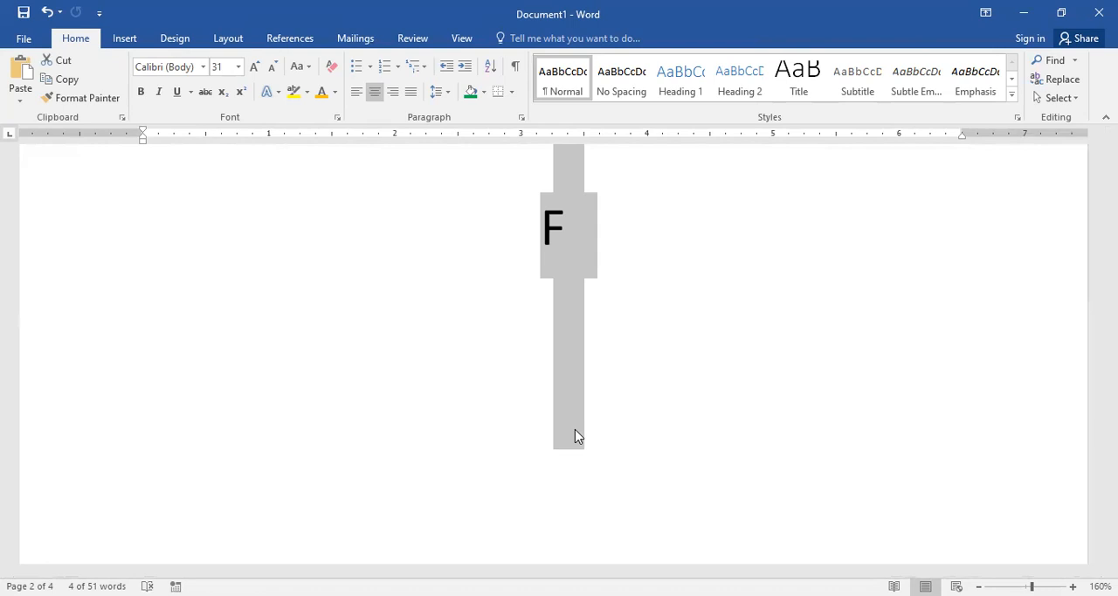
scroll(636, 357, up, 3)
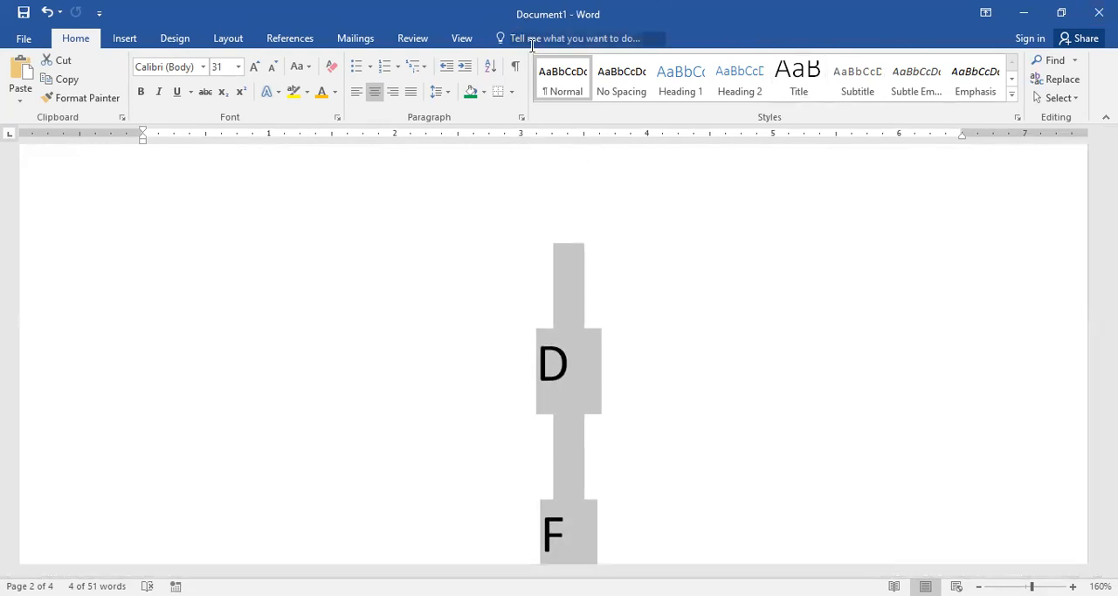
double_click(564, 365)
click(492, 371)
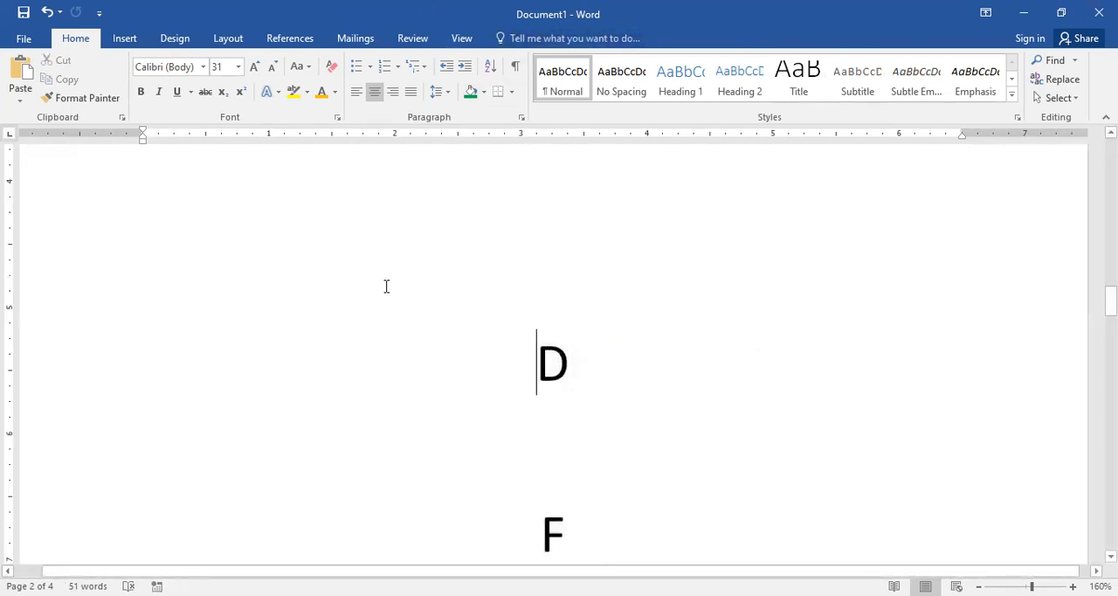
Step: Enter TIME TABLE on the empty line above D
click(122, 39)
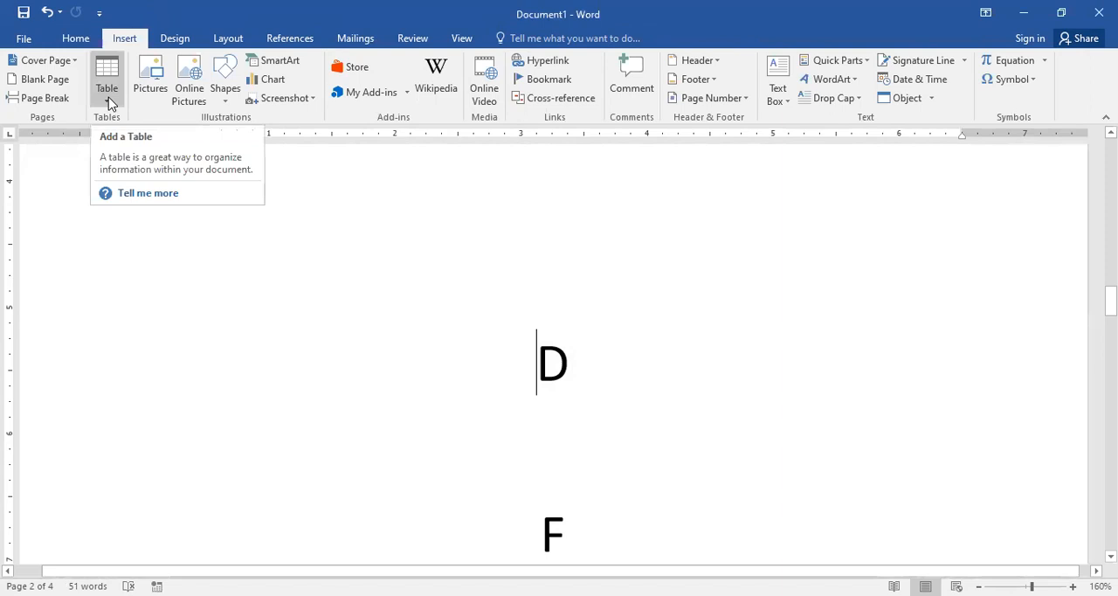
click(378, 413)
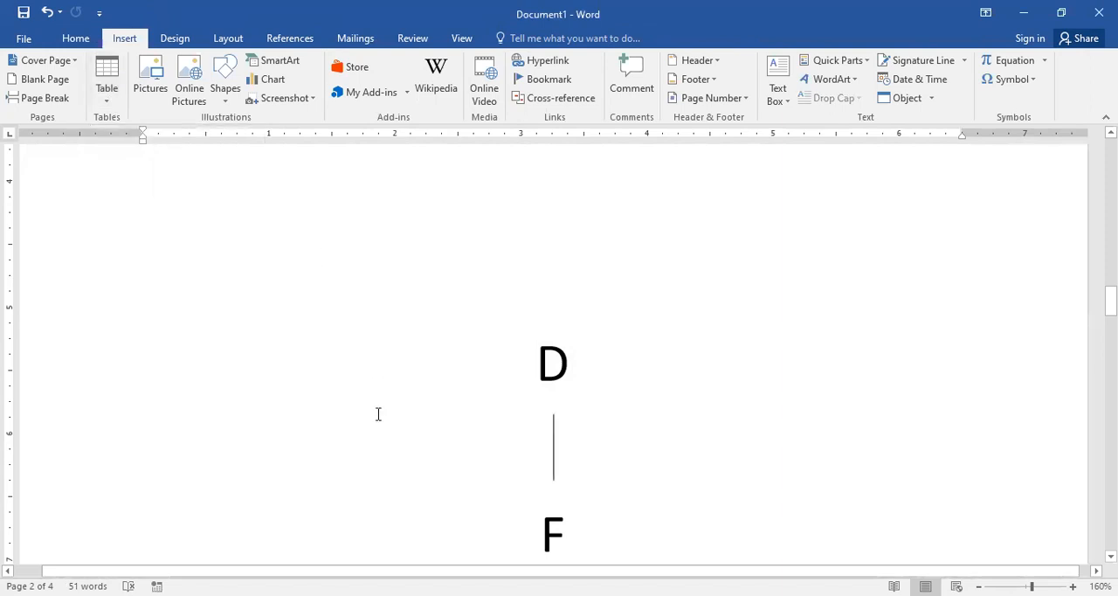
click(305, 265)
text(TIME )
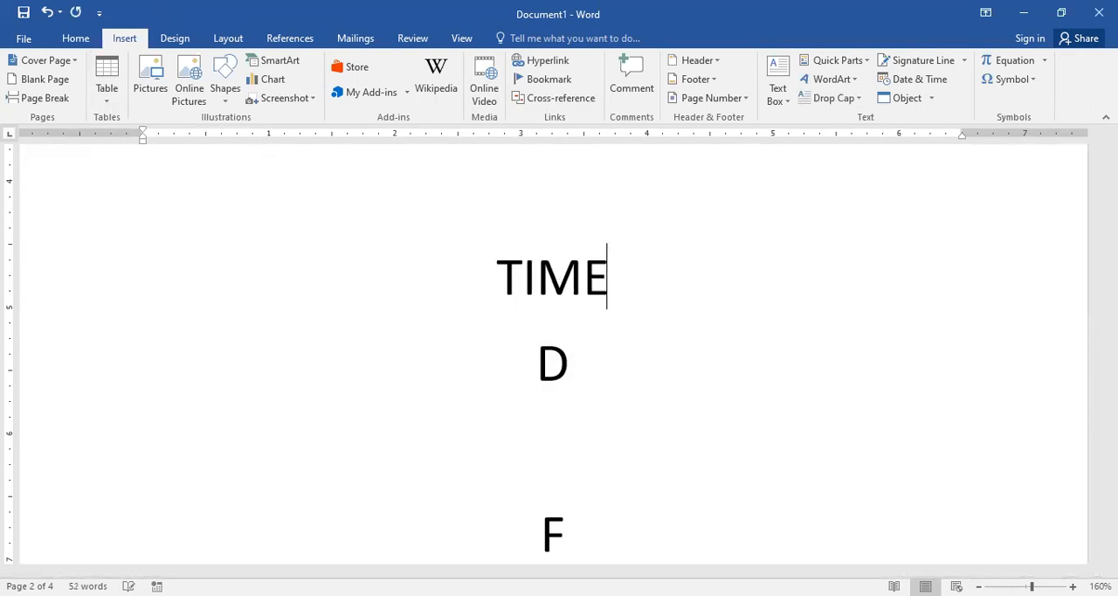
text(TABLE)
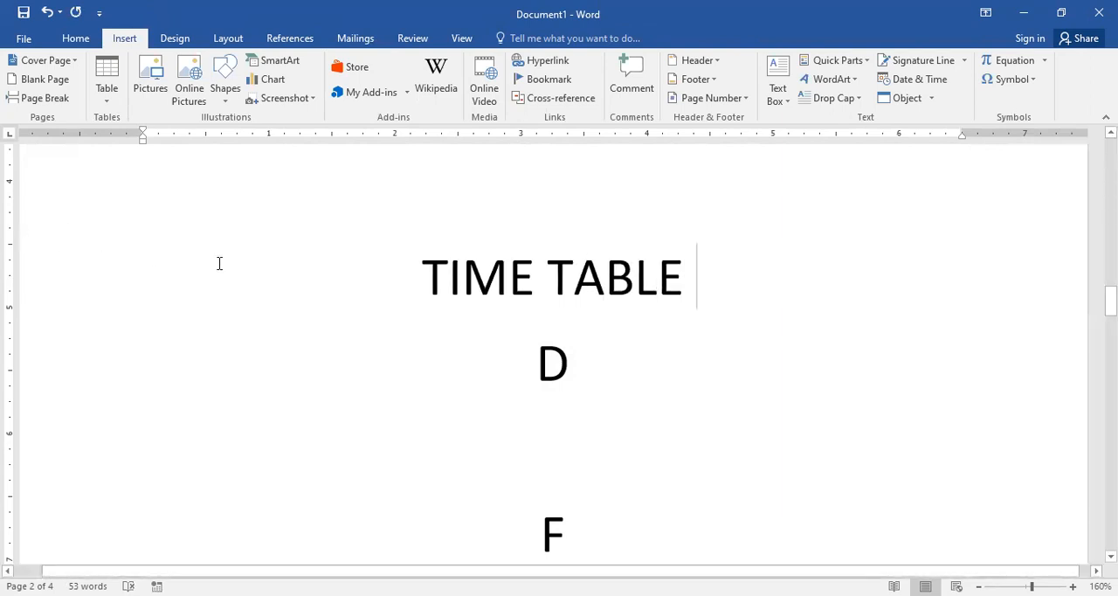
Step: Add ASSIGNMENTS on its own line above TIME TABLE, and make TIME TABLE a numbered list item
click(308, 287)
text(ASSIGN)
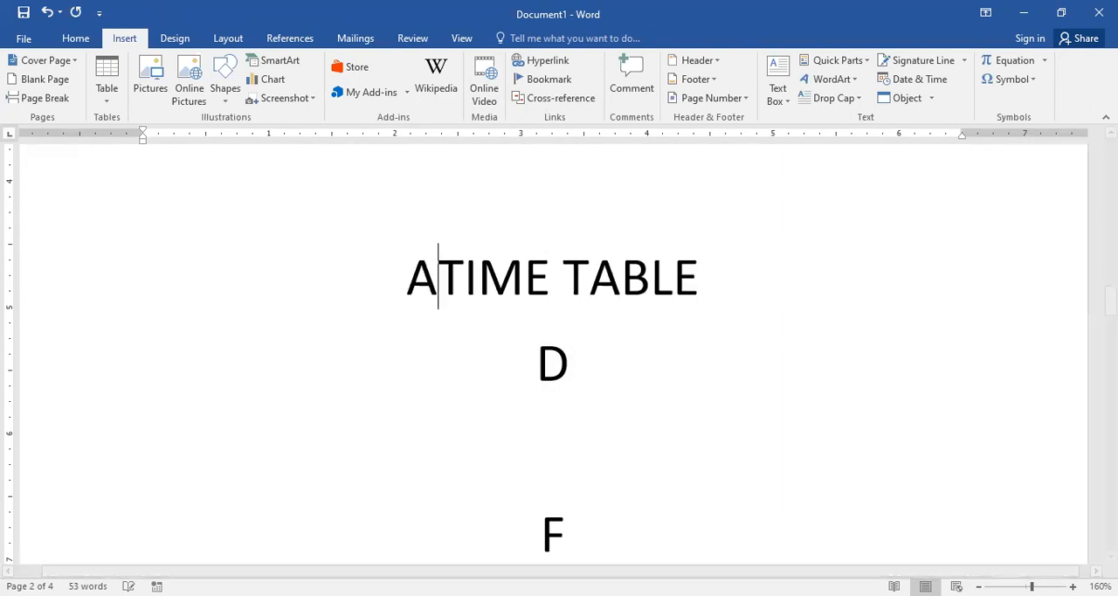
text(MENTS)
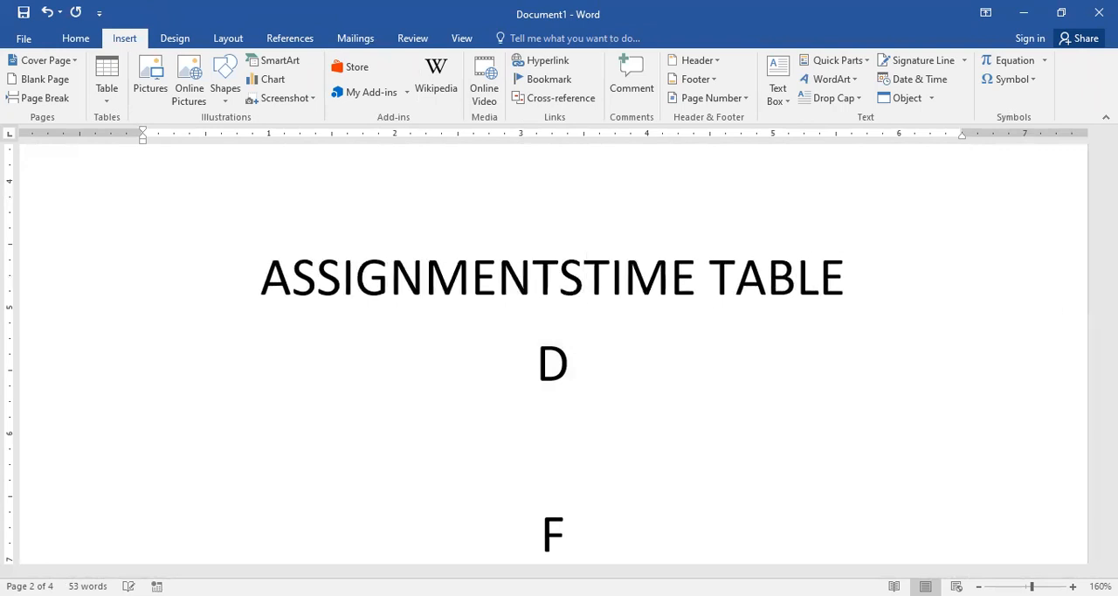
key(Return)
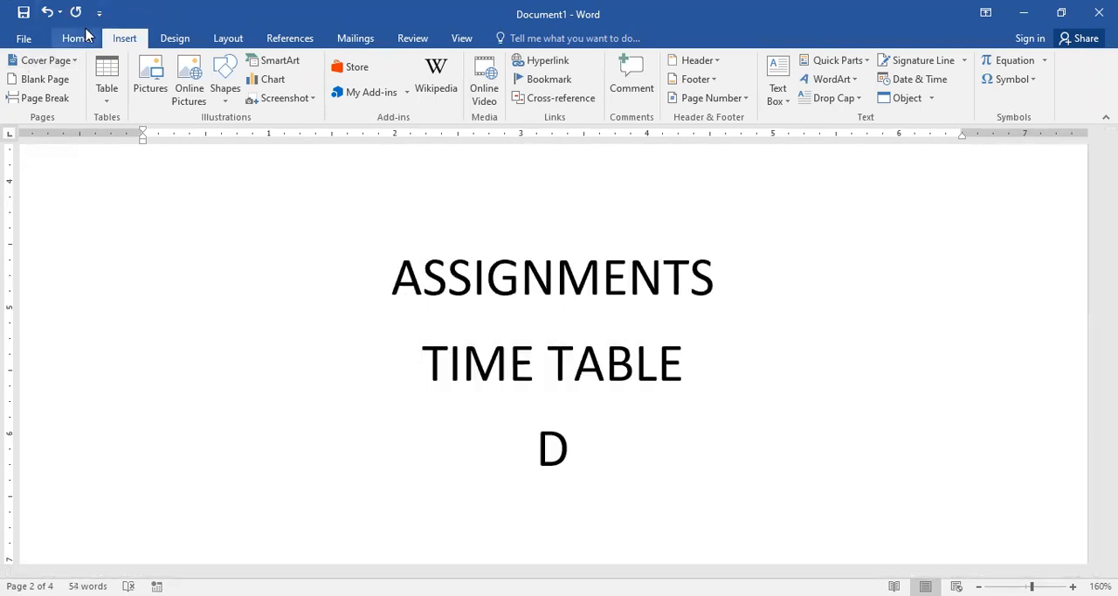
click(79, 39)
click(390, 75)
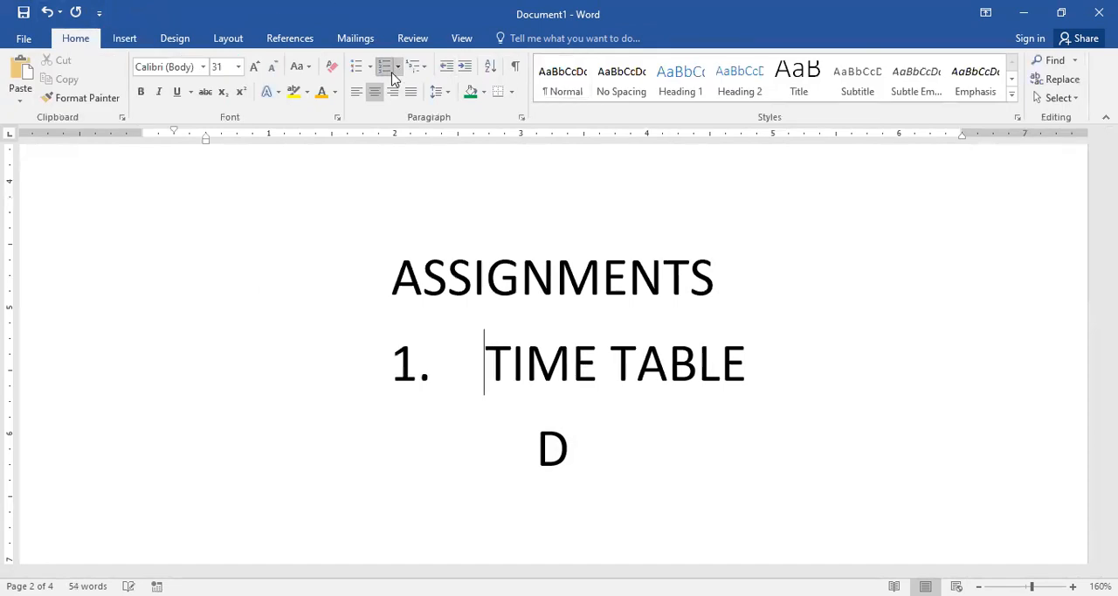
Step: Delete the D below TIME TABLE and add TEAM PLAYER as the second numbered item under ASSIGNMENTS
click(585, 443)
key(BackSpace)
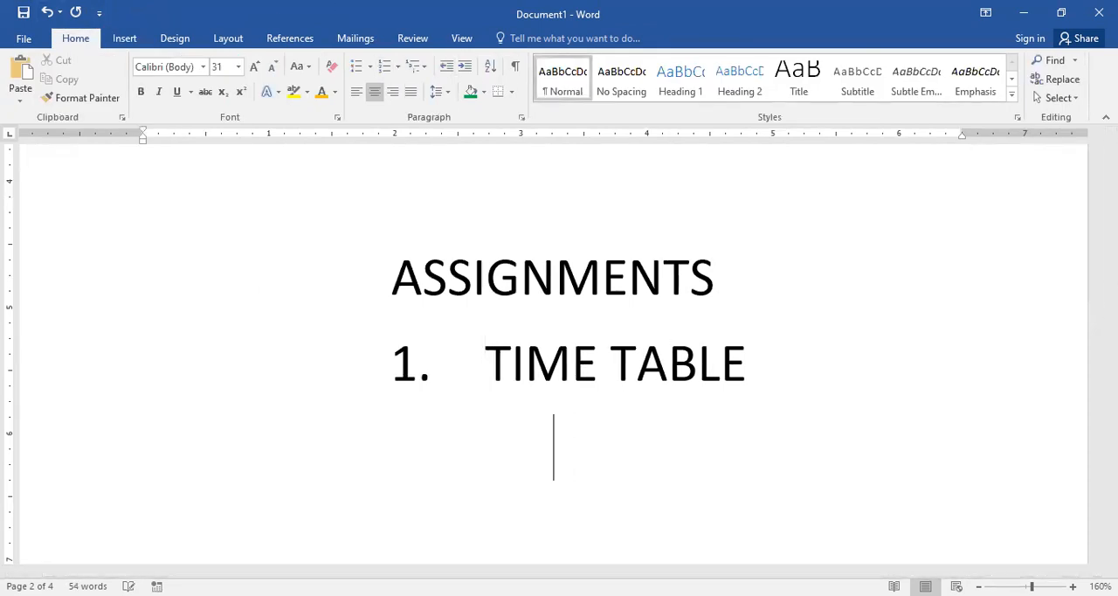
click(770, 373)
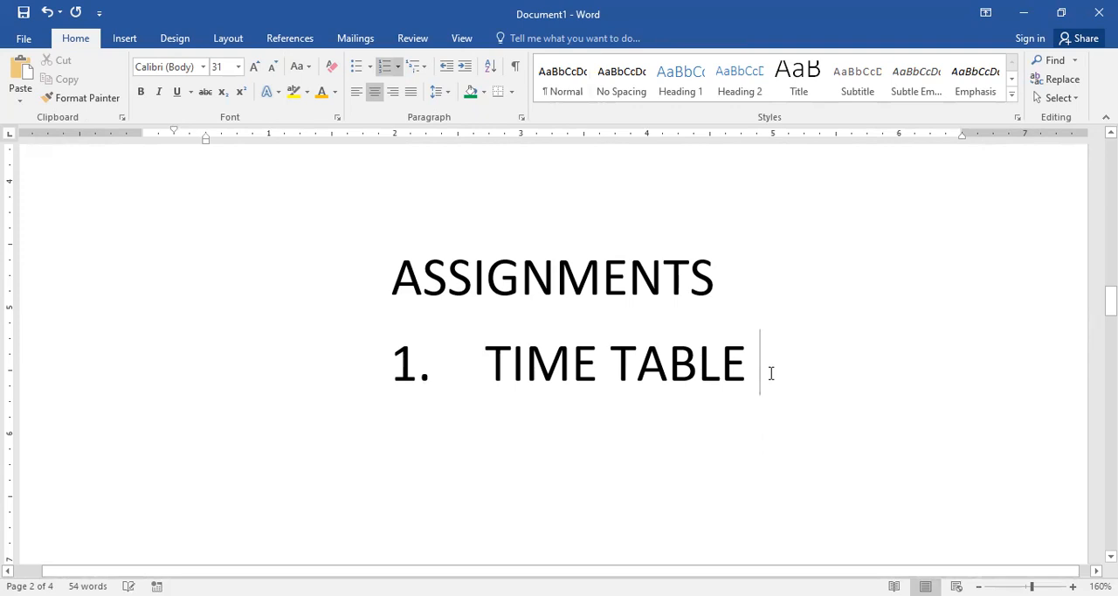
key(Return)
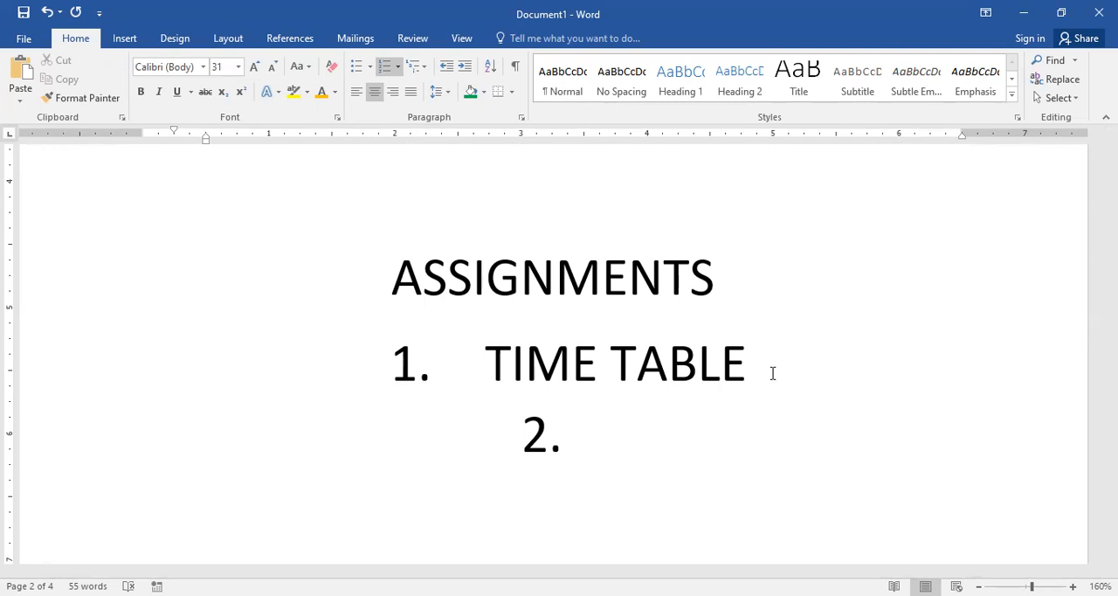
text(TEAM )
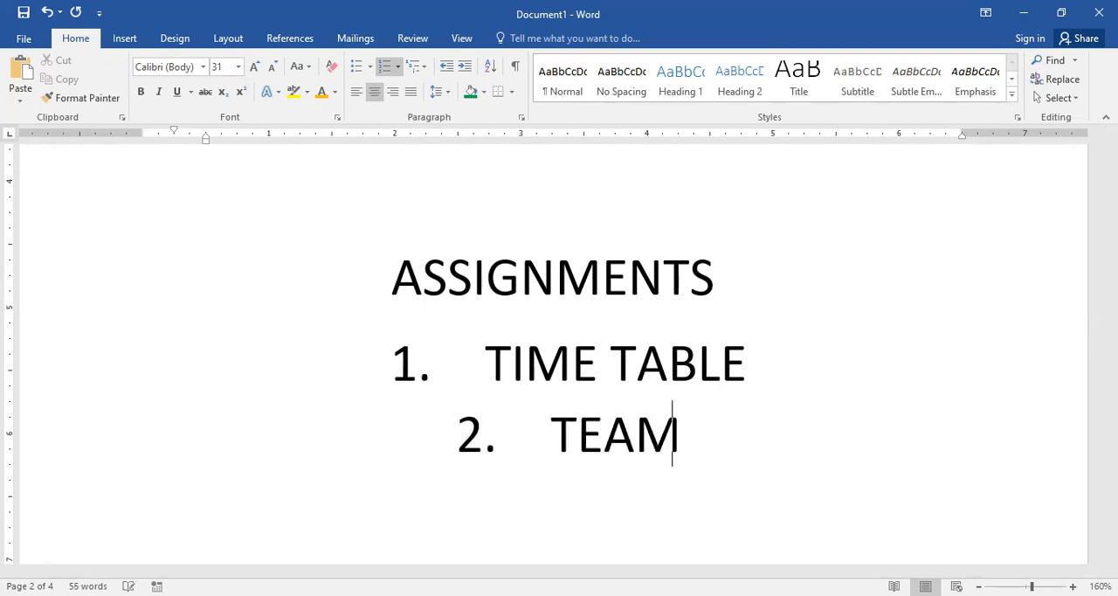
text(PL)
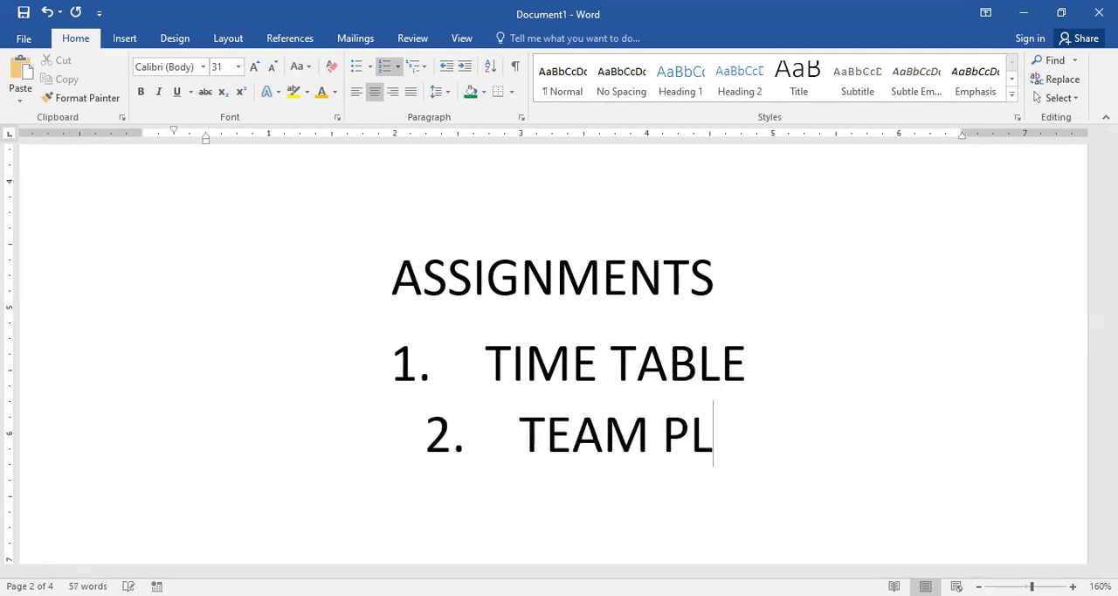
text(AYET)
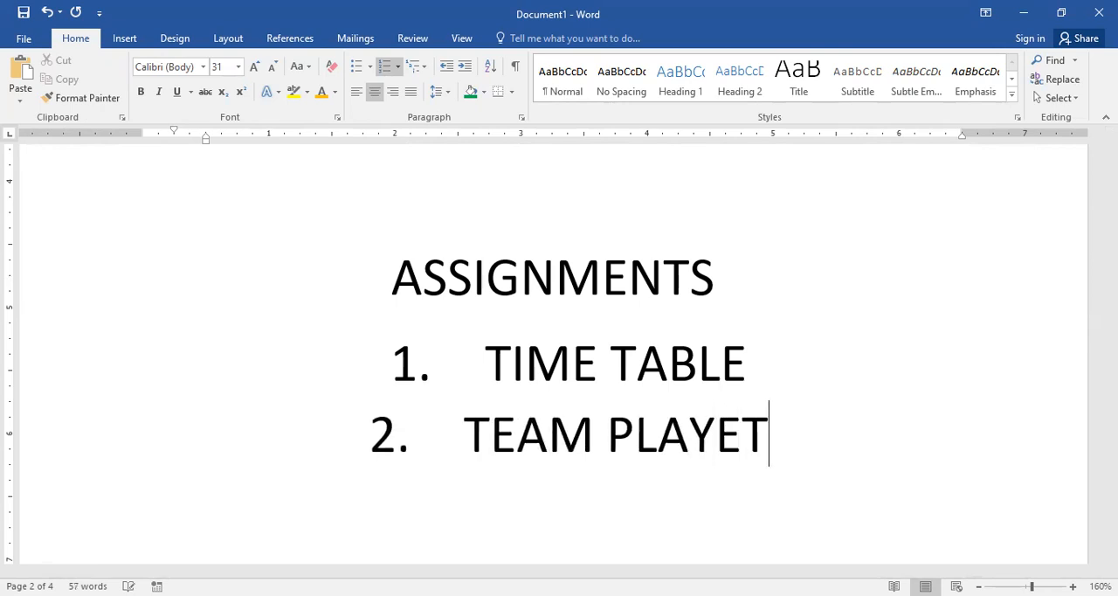
key(BackSpace)
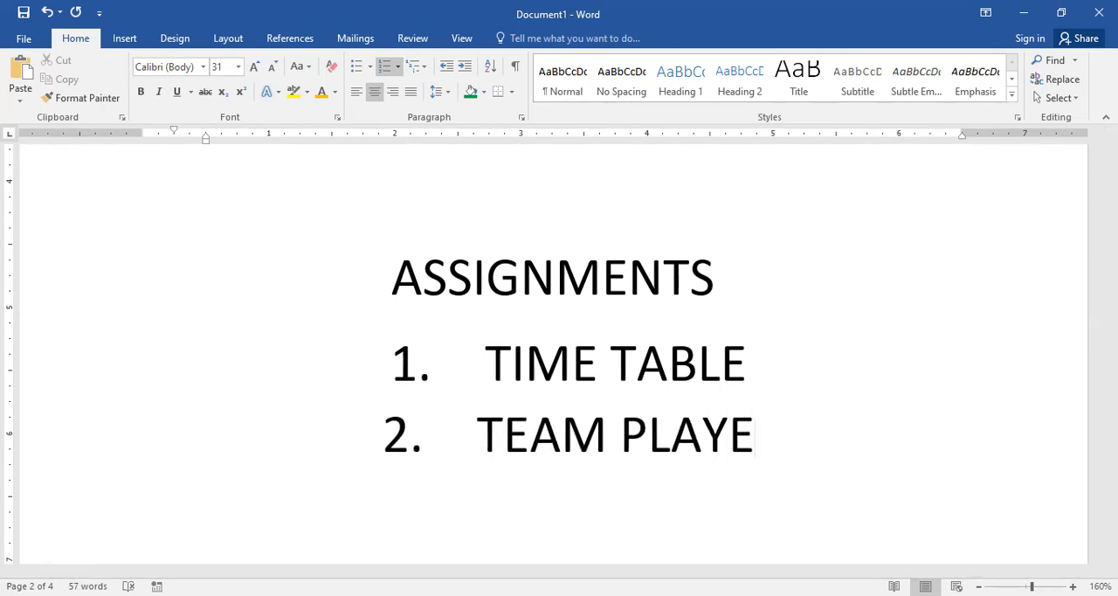
text(R)
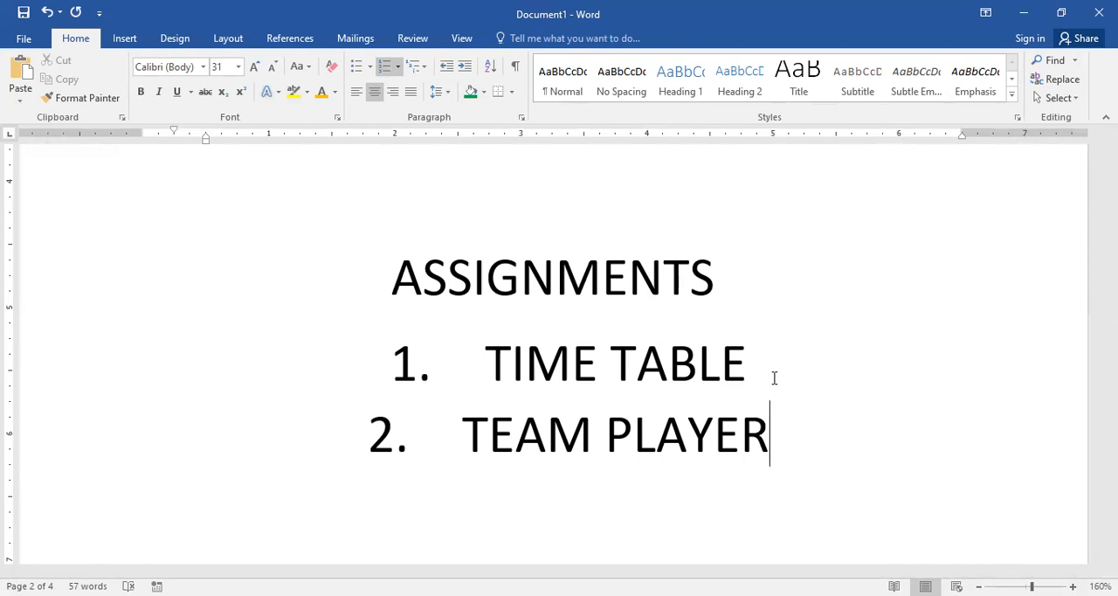
Step: Display the commands for inserting a table
click(126, 39)
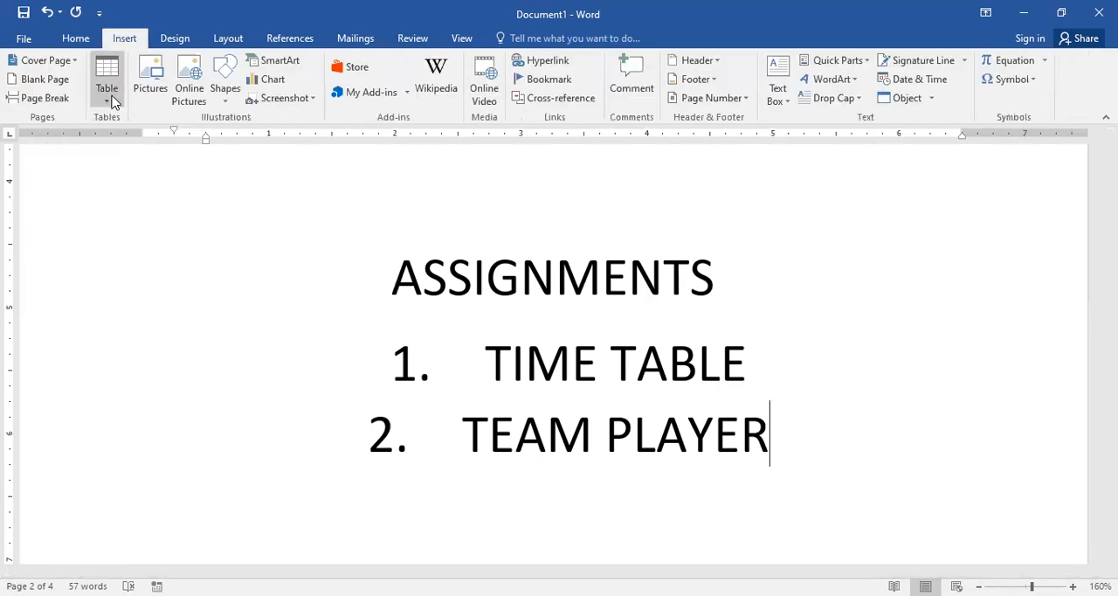